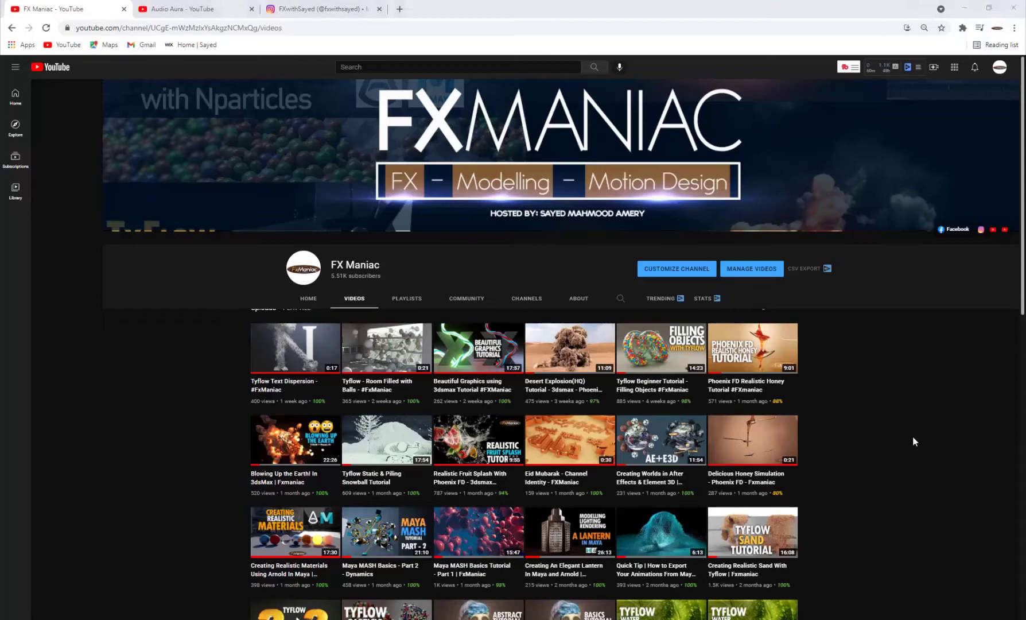
# Step: Scroll through the videos on YouTube's Audio Aura channel
pyautogui.scroll(-6, 631, 402)
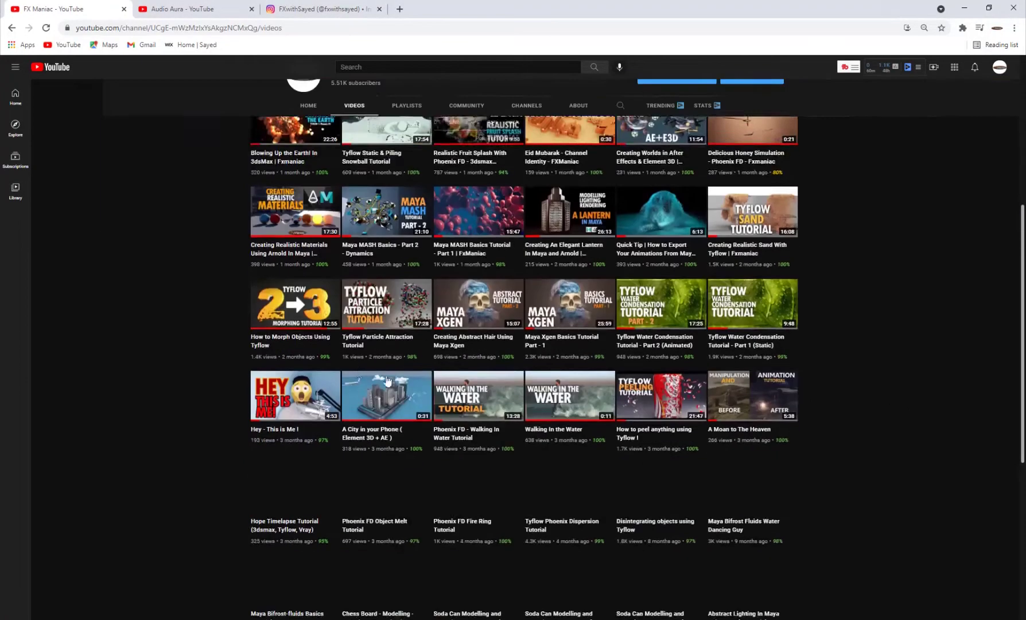
pyautogui.scroll(6, 387, 379)
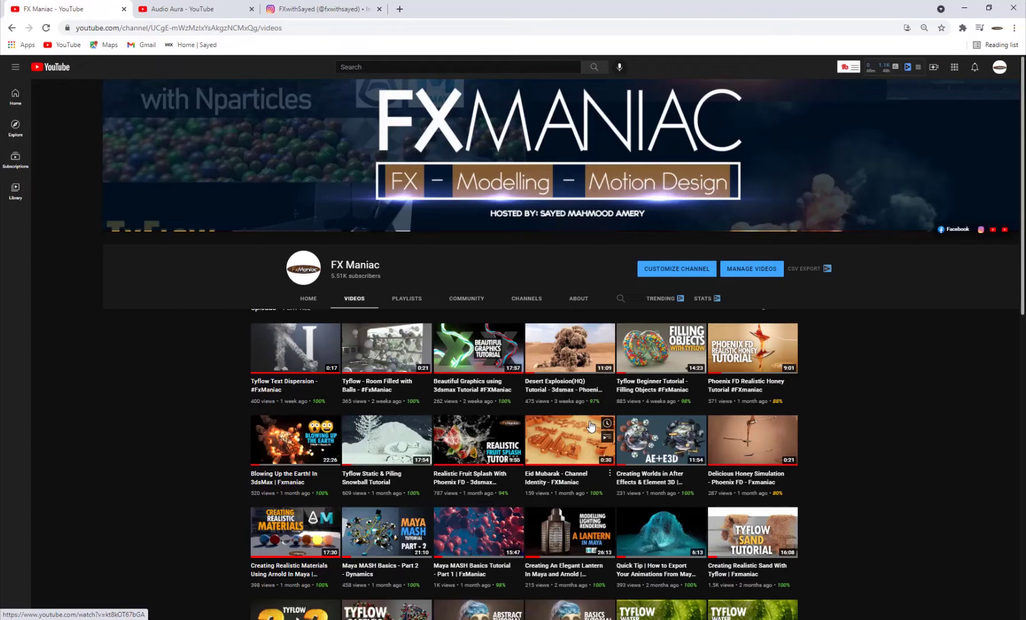
pyautogui.click(211, 11)
pyautogui.scroll(-5, 401, 413)
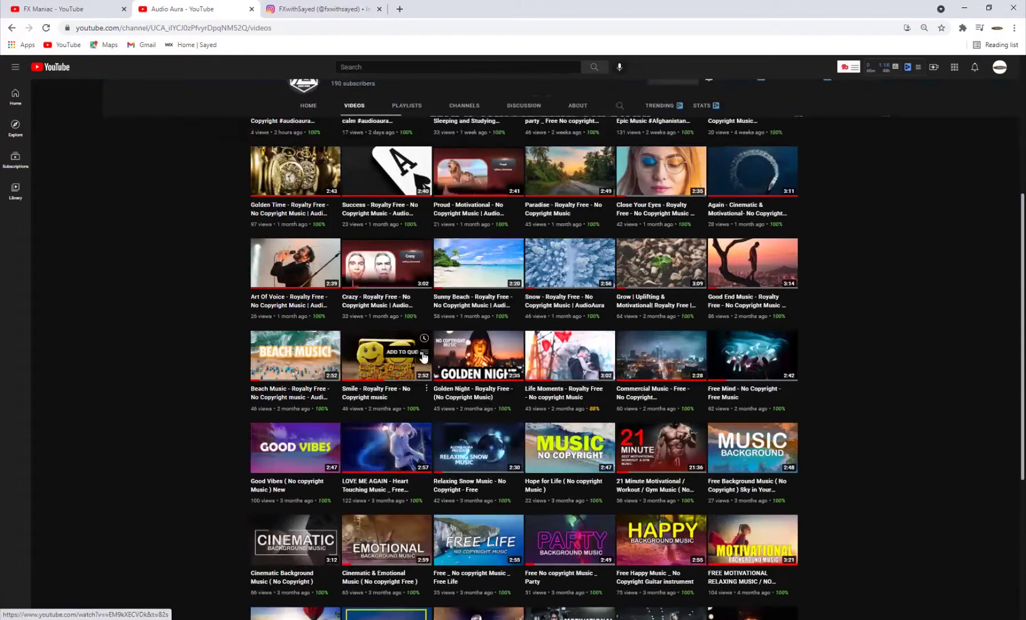
pyautogui.scroll(5, 458, 423)
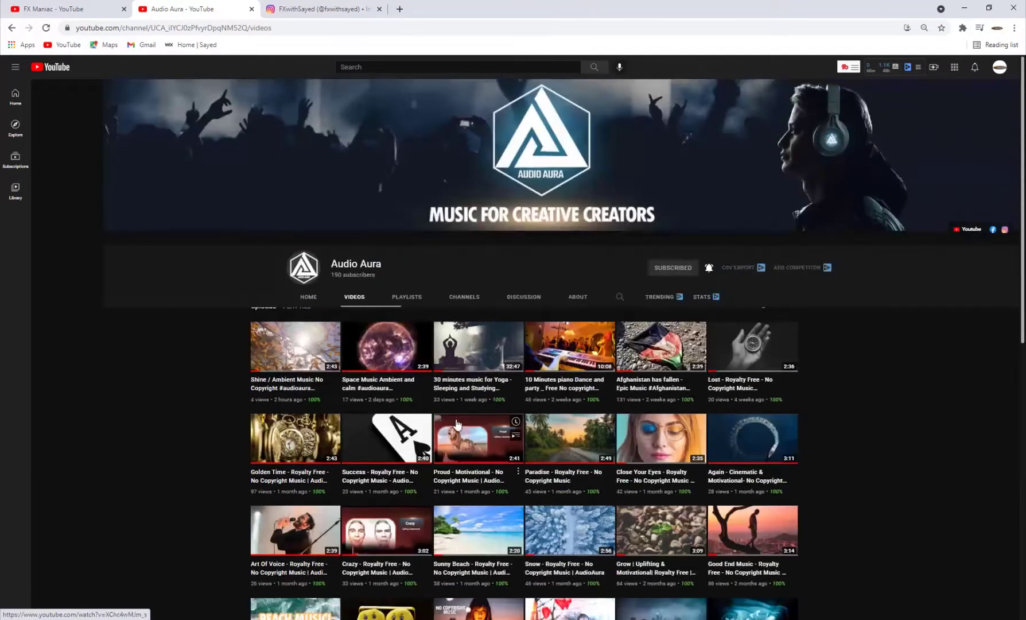
pyautogui.scroll(-3, 457, 423)
pyautogui.scroll(-5, 444, 392)
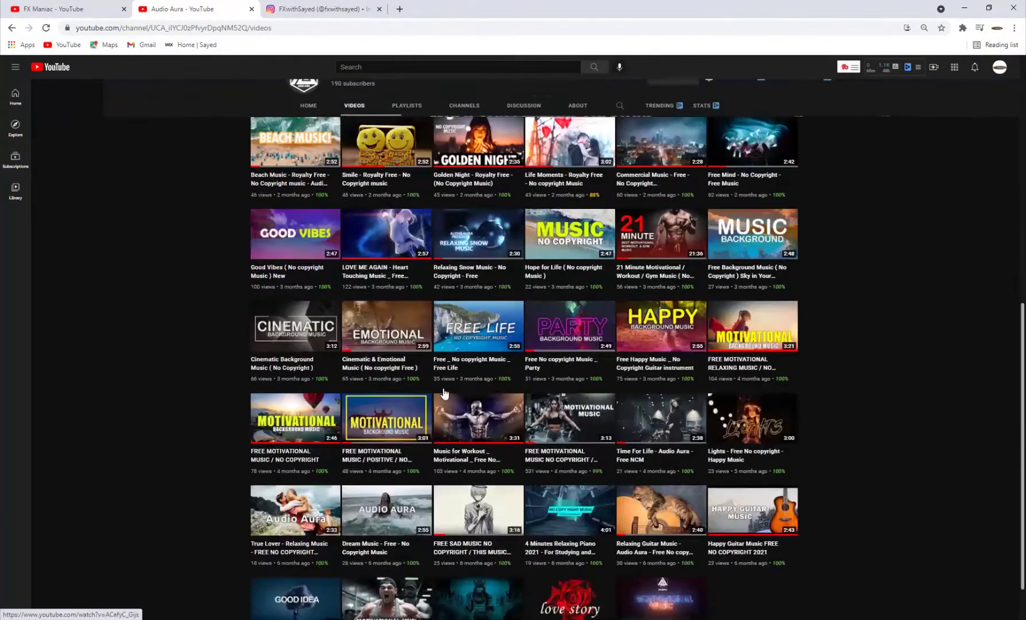
pyautogui.scroll(8, 443, 393)
# Step: Highlight the Audio Aura channel name, then look over the creator's Instagram profile
pyautogui.moveTo(388, 269); pyautogui.dragTo(332, 264)
pyautogui.click(390, 271)
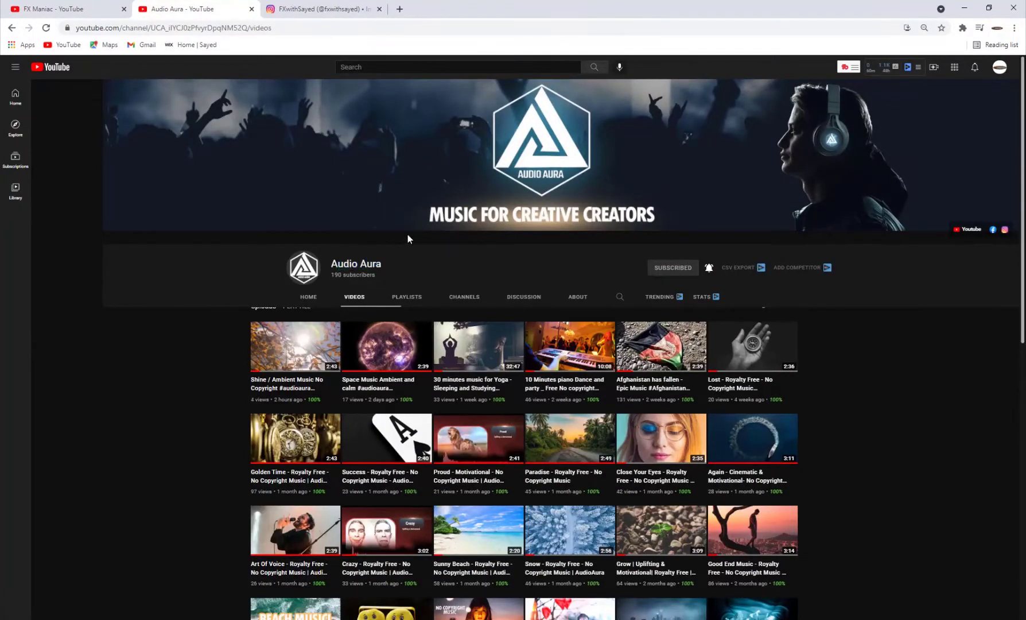
pyautogui.click(309, 6)
pyautogui.scroll(4, 505, 275)
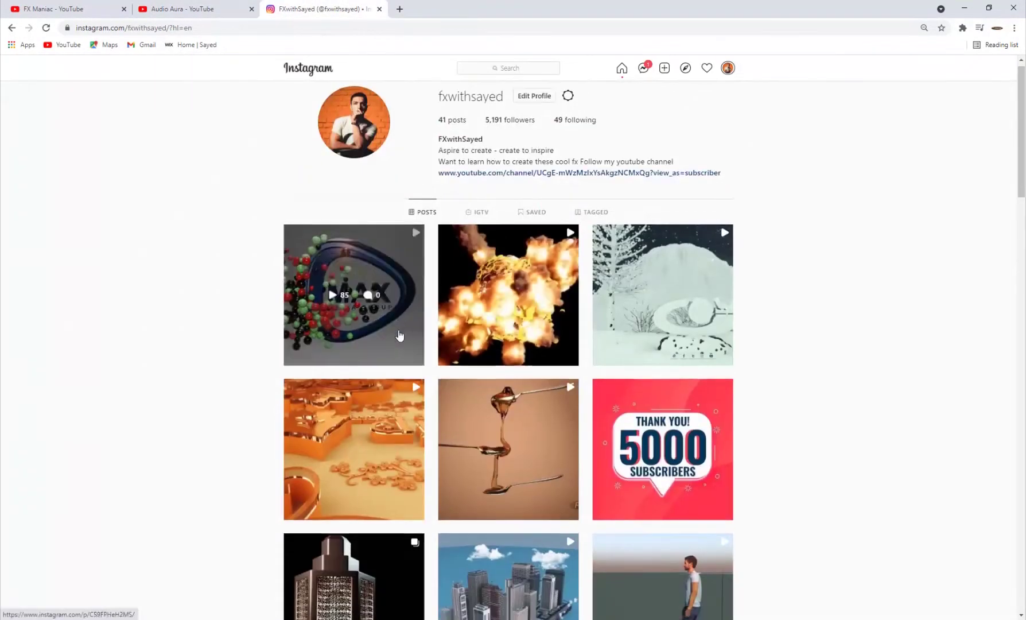
pyautogui.scroll(-5, 400, 335)
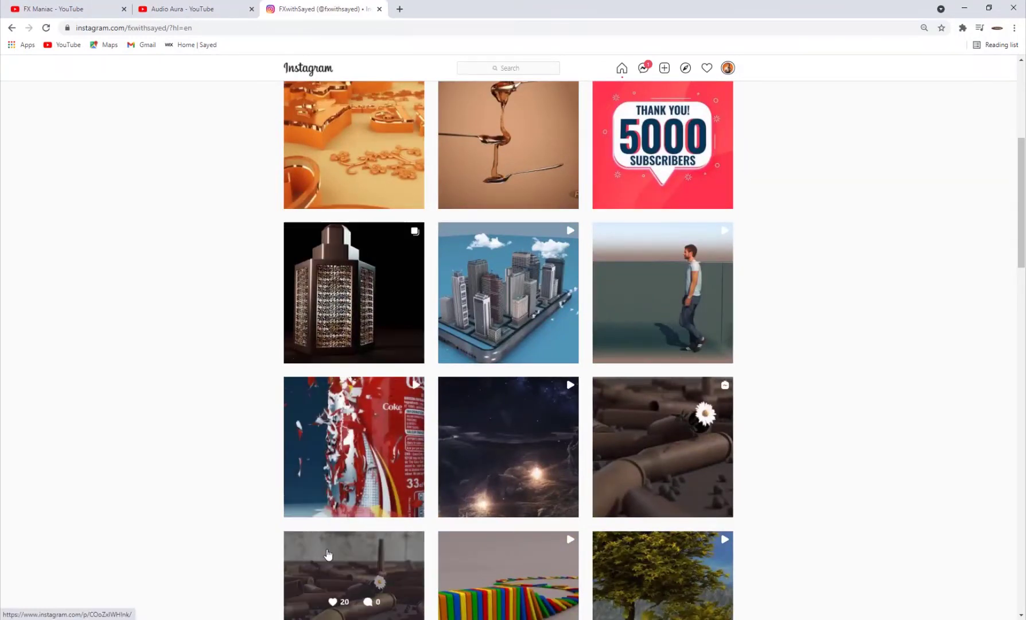
# Step: Back in Maya, open final.mb and scrub the timeline to about frame 44 to show the shatter
pyautogui.hotkey('alt', 'Tab')
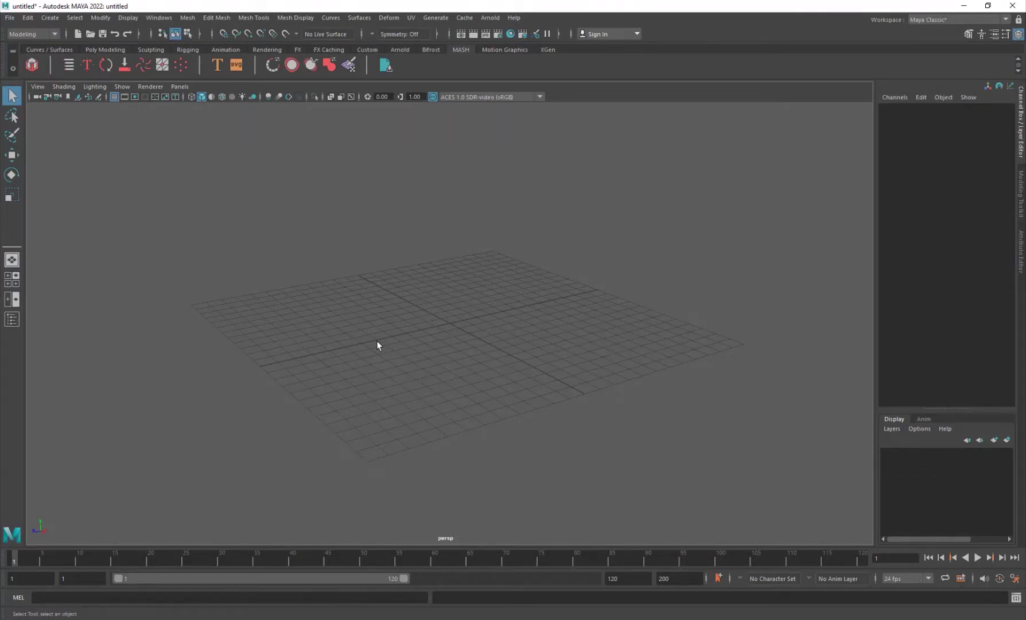
pyautogui.keyDown('alt'); pyautogui.moveTo(376, 343); pyautogui.dragTo(349, 347); pyautogui.keyUp('alt')
pyautogui.click(10, 18)
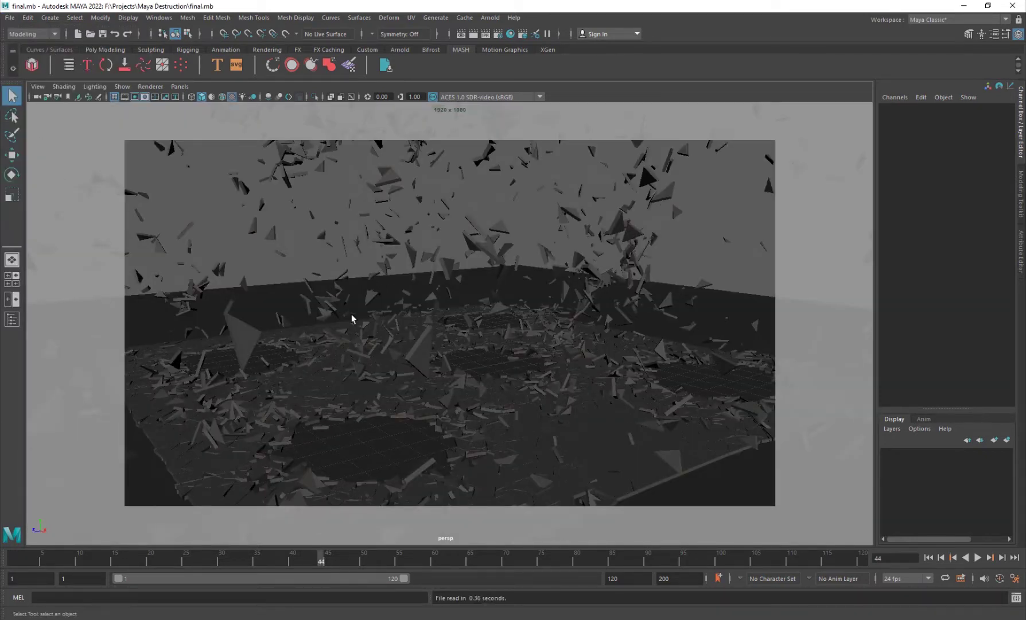
pyautogui.moveTo(73, 564)
pyautogui.mouseDown()
pyautogui.moveTo(358, 559)
pyautogui.moveTo(488, 563)
pyautogui.moveTo(570, 580)
pyautogui.moveTo(372, 588)
pyautogui.moveTo(124, 567)
pyautogui.moveTo(138, 557)
pyautogui.moveTo(497, 559)
pyautogui.moveTo(160, 554)
pyautogui.moveTo(320, 555)
pyautogui.moveTo(664, 519)
pyautogui.moveTo(243, 541)
pyautogui.moveTo(372, 551)
pyautogui.moveTo(822, 533)
pyautogui.moveTo(709, 543)
pyautogui.moveTo(245, 514)
pyautogui.moveTo(601, 500)
pyautogui.moveTo(732, 508)
pyautogui.moveTo(638, 518)
pyautogui.moveTo(222, 496)
pyautogui.moveTo(638, 516)
pyautogui.moveTo(320, 498)
pyautogui.mouseUp()
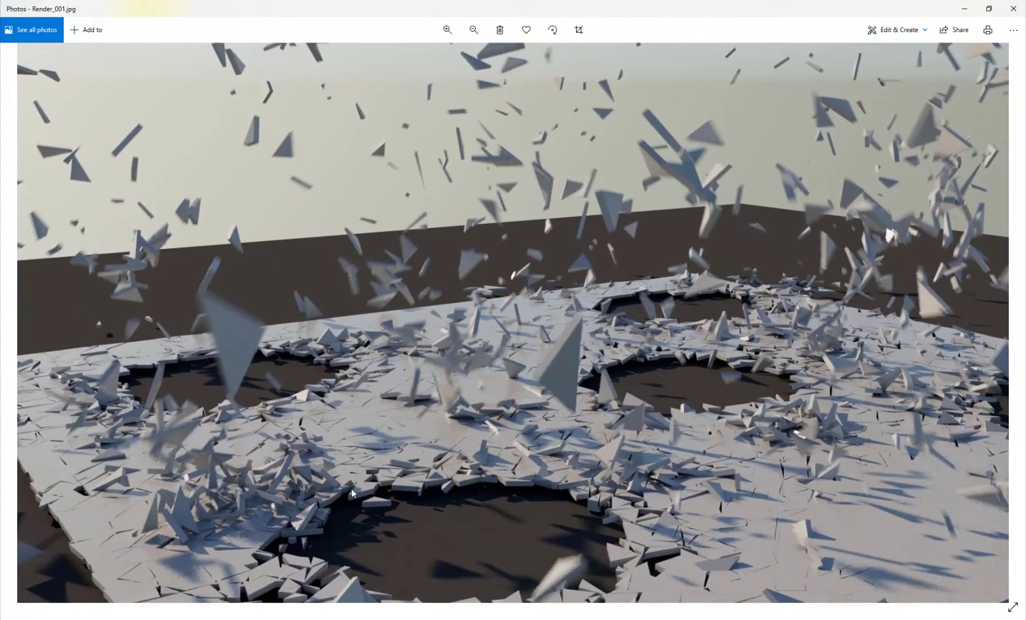
# Step: Return to Maya and start a new scene without saving final.mb
pyautogui.click(339, 611)
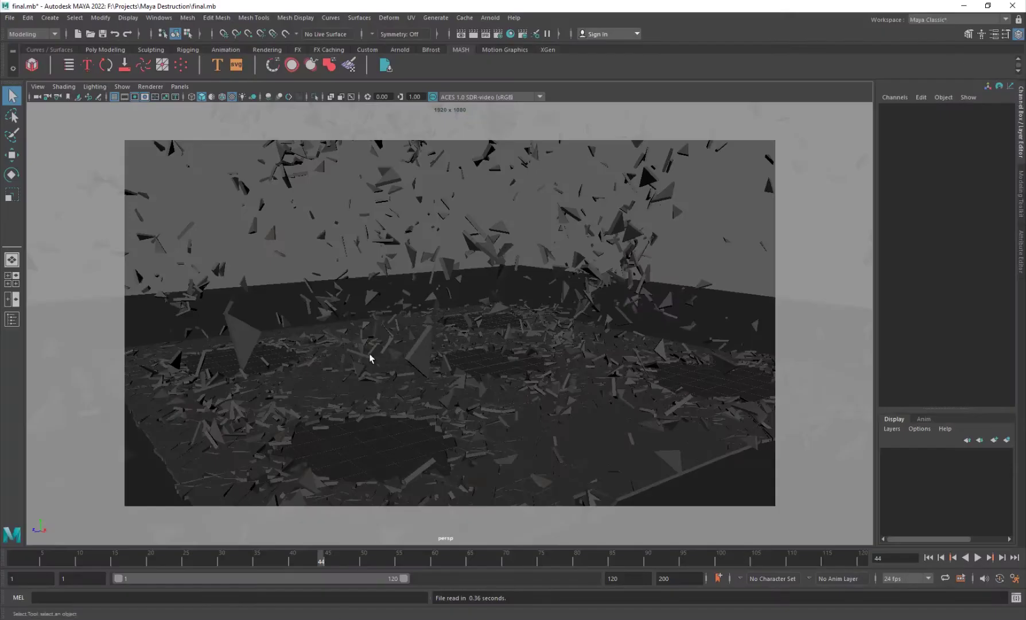
pyautogui.click(81, 35)
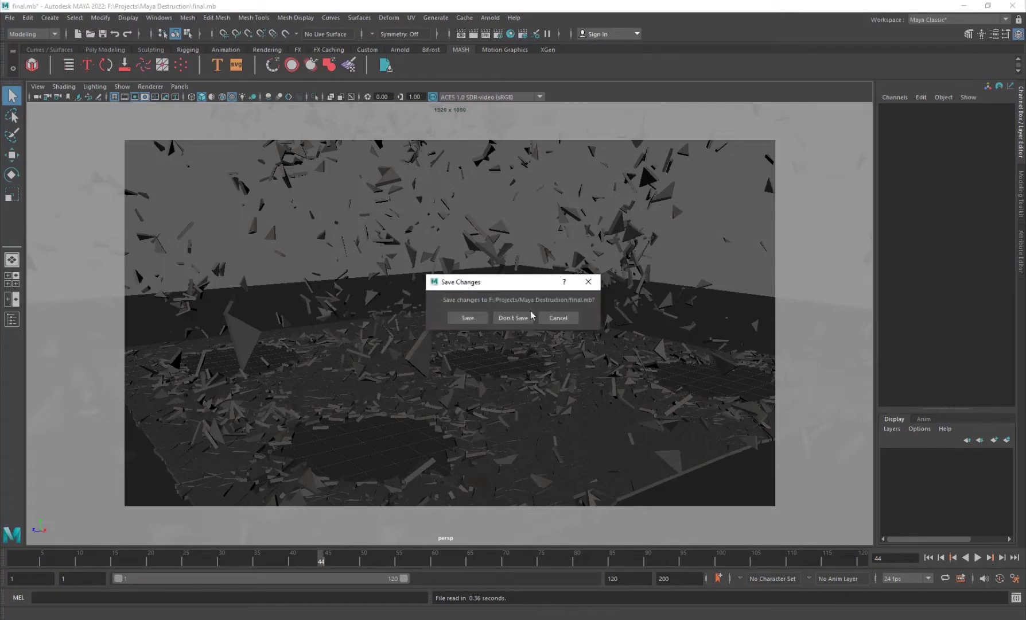
pyautogui.click(514, 319)
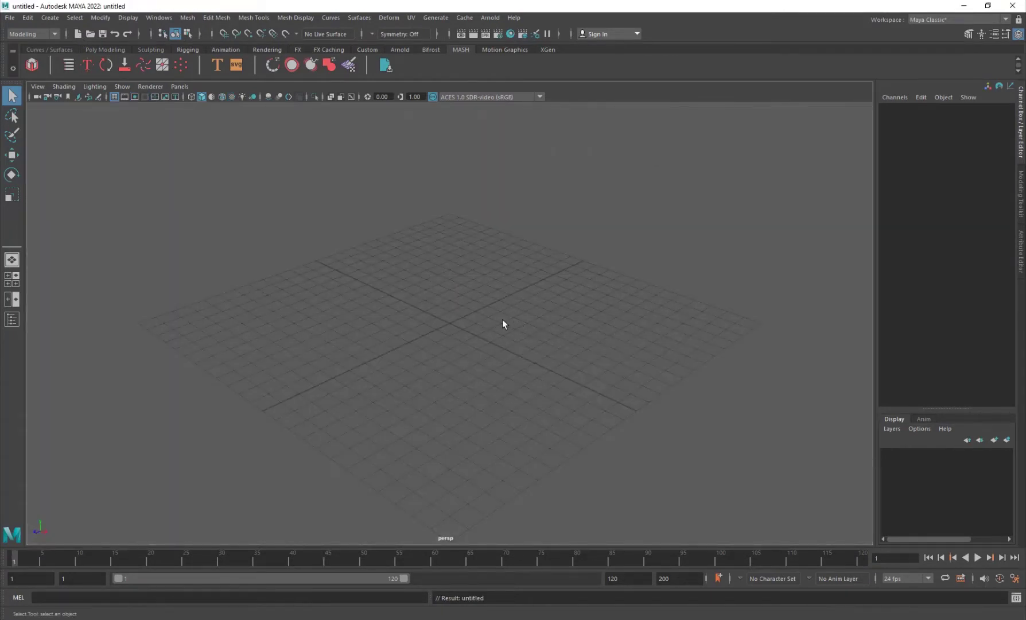
pyautogui.keyDown('alt'); pyautogui.moveTo(502, 319); pyautogui.dragTo(450, 393); pyautogui.keyUp('alt')
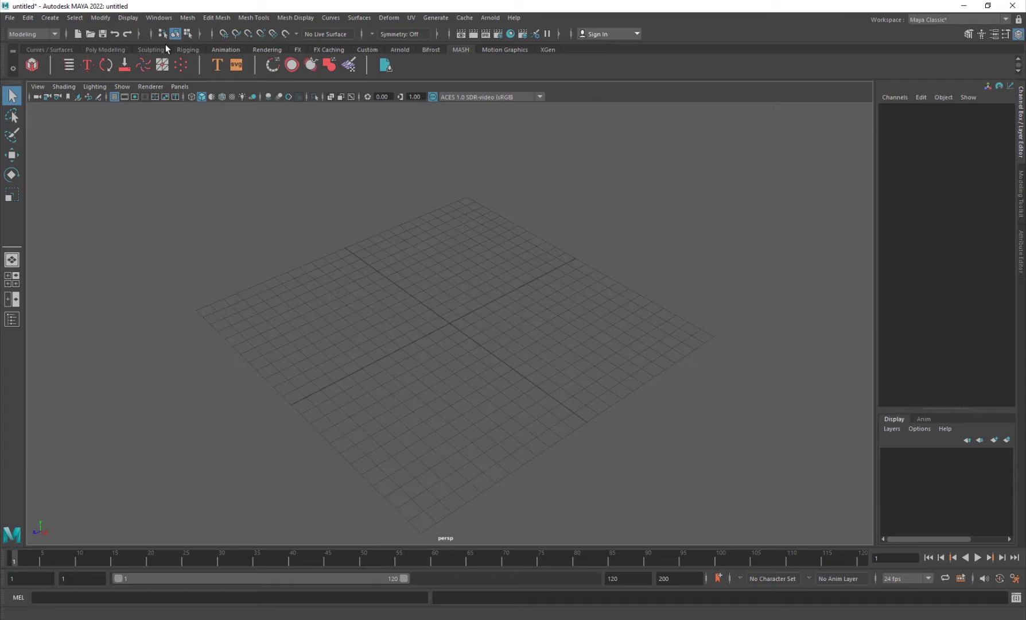
# Step: Import Cat.ma from the Content Browser's Animals example models
pyautogui.click(159, 17)
pyautogui.moveTo(189, 55)
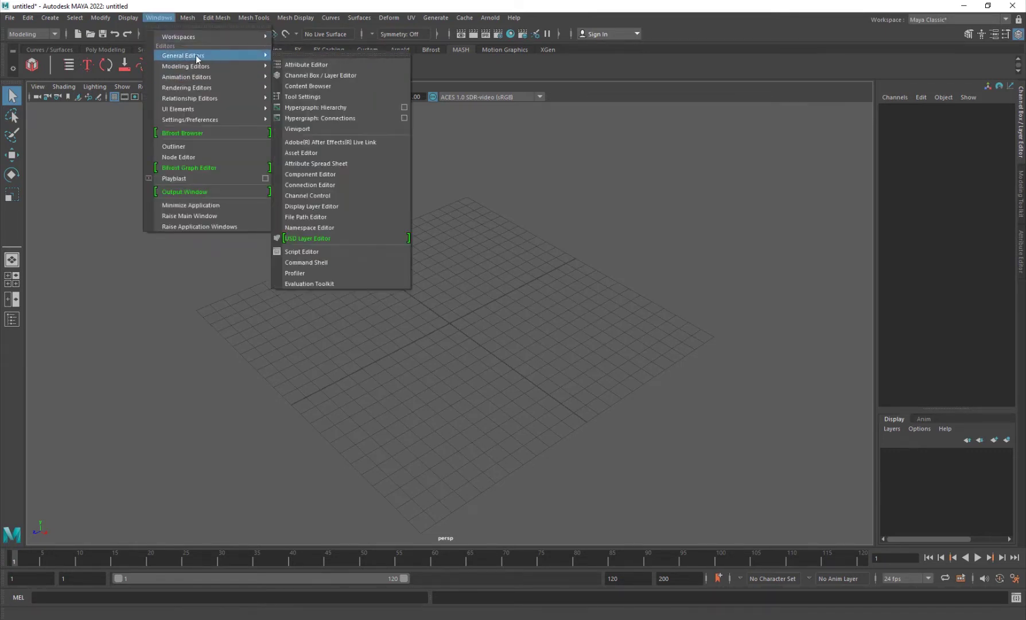
pyautogui.click(321, 86)
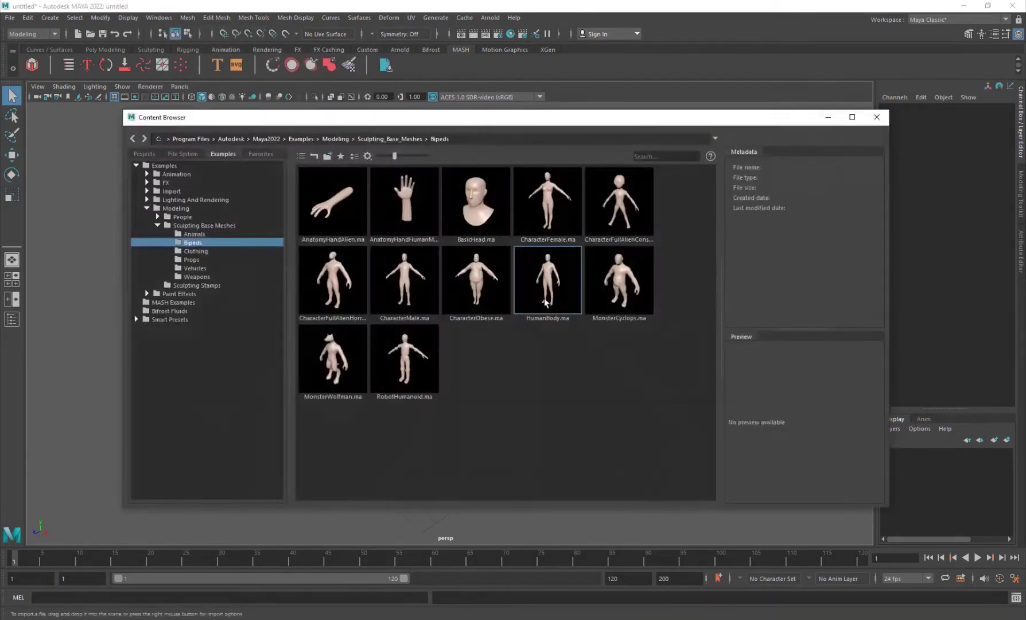
pyautogui.click(211, 259)
pyautogui.click(205, 251)
pyautogui.click(198, 268)
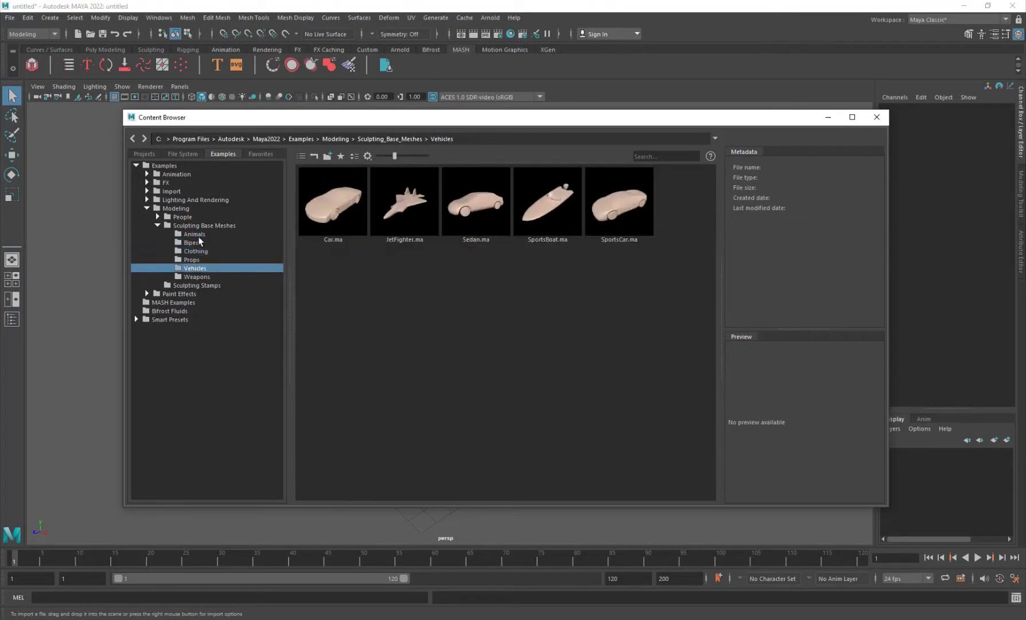
pyautogui.click(200, 242)
pyautogui.click(195, 234)
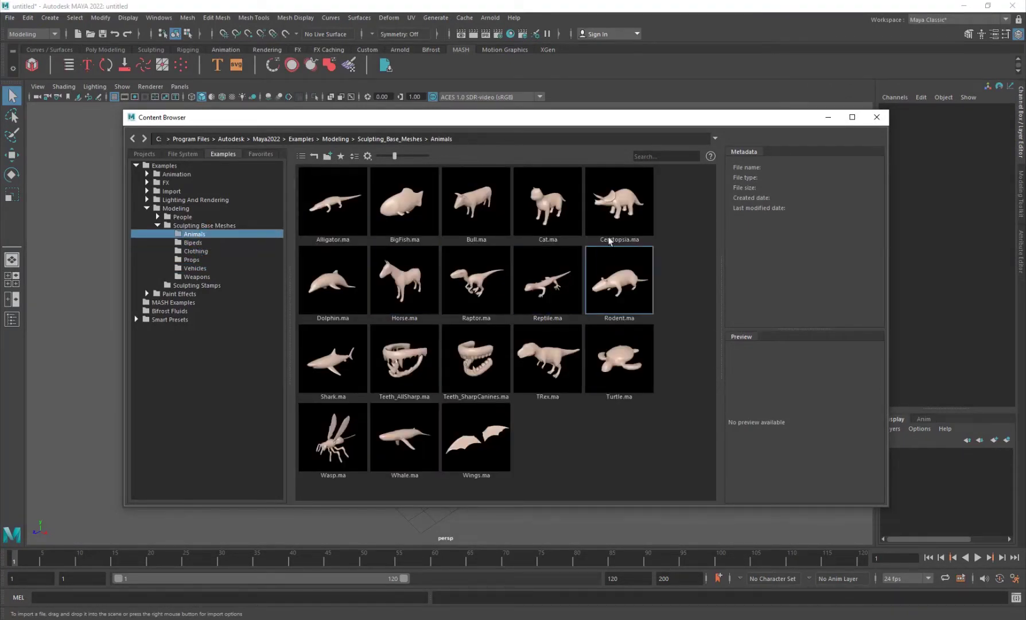
pyautogui.doubleClick(542, 211)
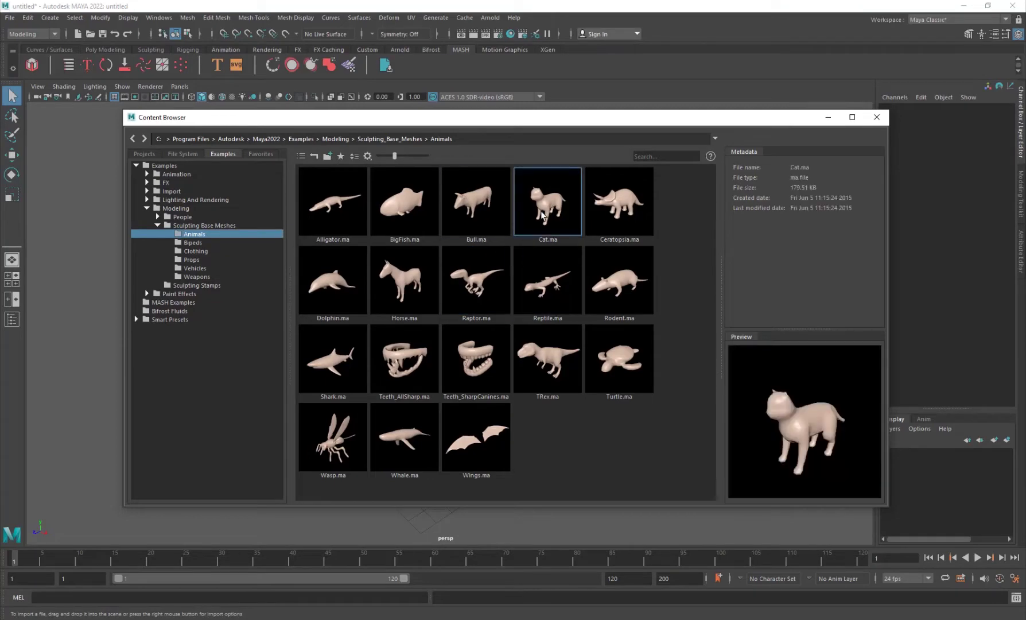
# Step: Select the imported cat and scale it down to about two-thirds size
pyautogui.click(876, 118)
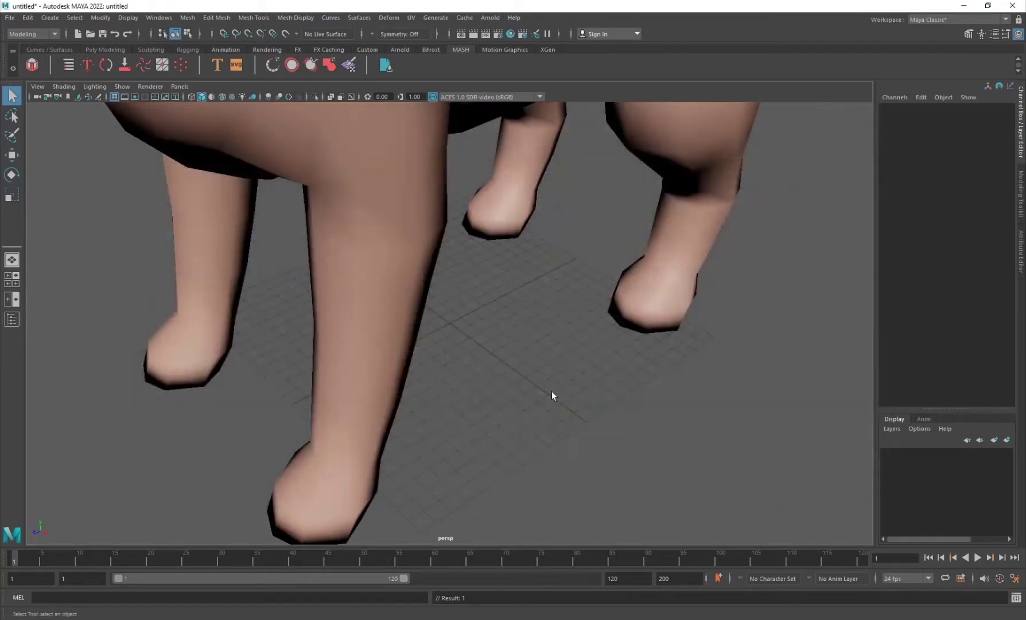
pyautogui.click(399, 294)
pyautogui.scroll(-3, 399, 294)
pyautogui.press('r')
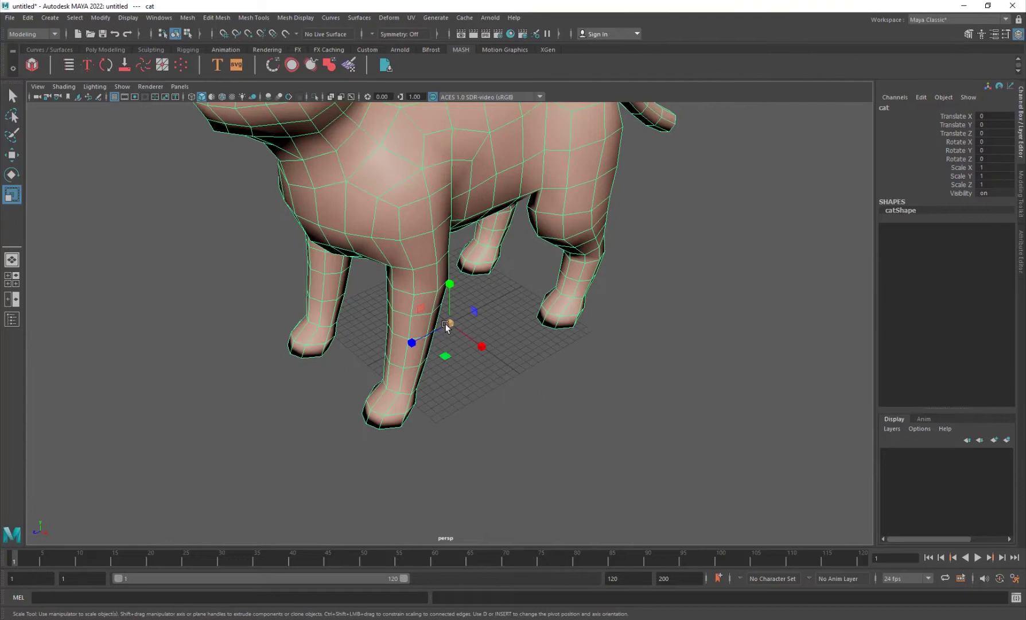
pyautogui.moveTo(449, 322); pyautogui.dragTo(387, 371)
pyautogui.scroll(5, 165, 389)
pyautogui.scroll(3, 385, 340)
pyautogui.scroll(-2, 385, 340)
pyautogui.press('w')
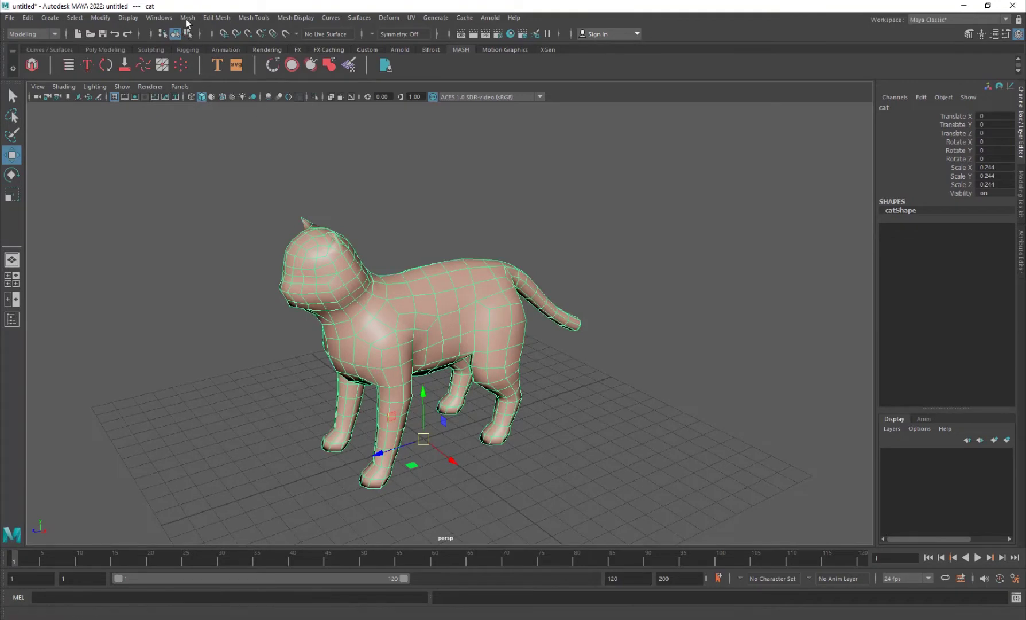
# Step: Smooth the cat mesh and reselect it
pyautogui.click(188, 17)
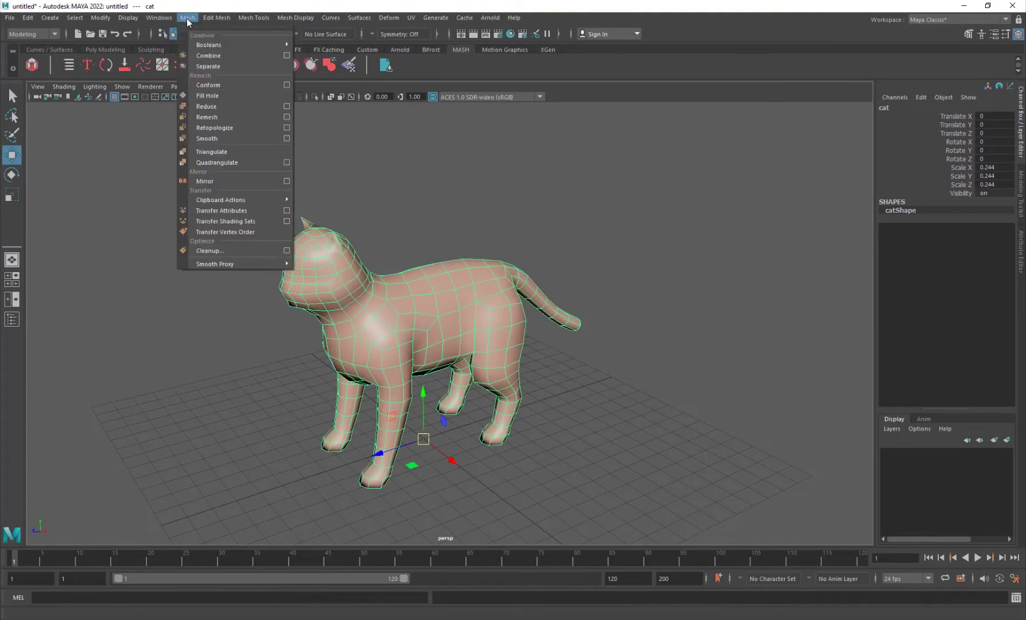
pyautogui.click(219, 138)
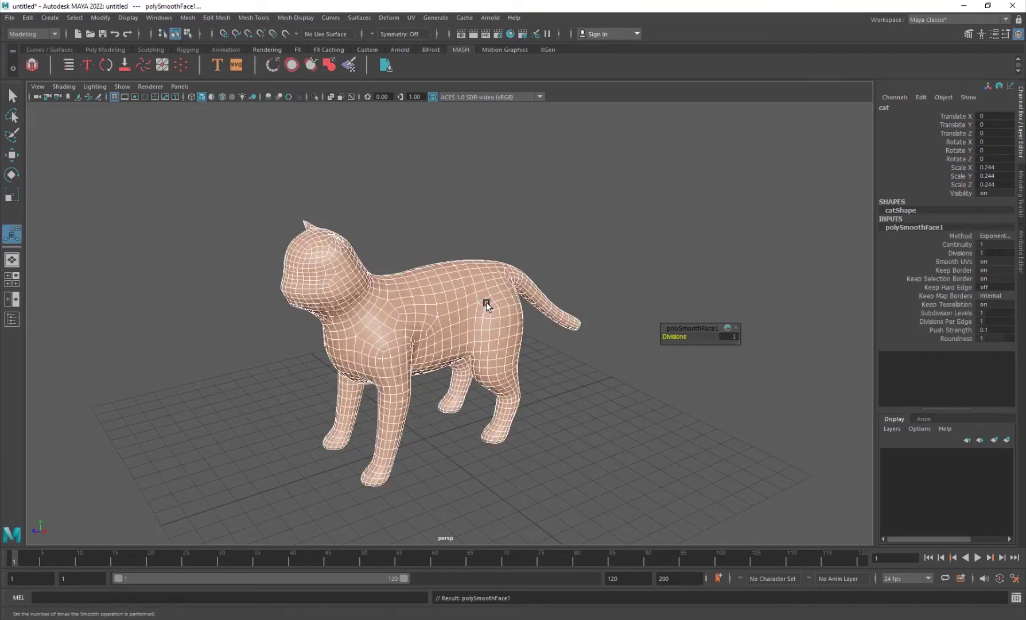
pyautogui.click(493, 224)
pyautogui.press('w')
pyautogui.click(458, 333)
pyautogui.keyDown('alt'); pyautogui.moveTo(458, 333); pyautogui.dragTo(375, 378); pyautogui.keyUp('alt')
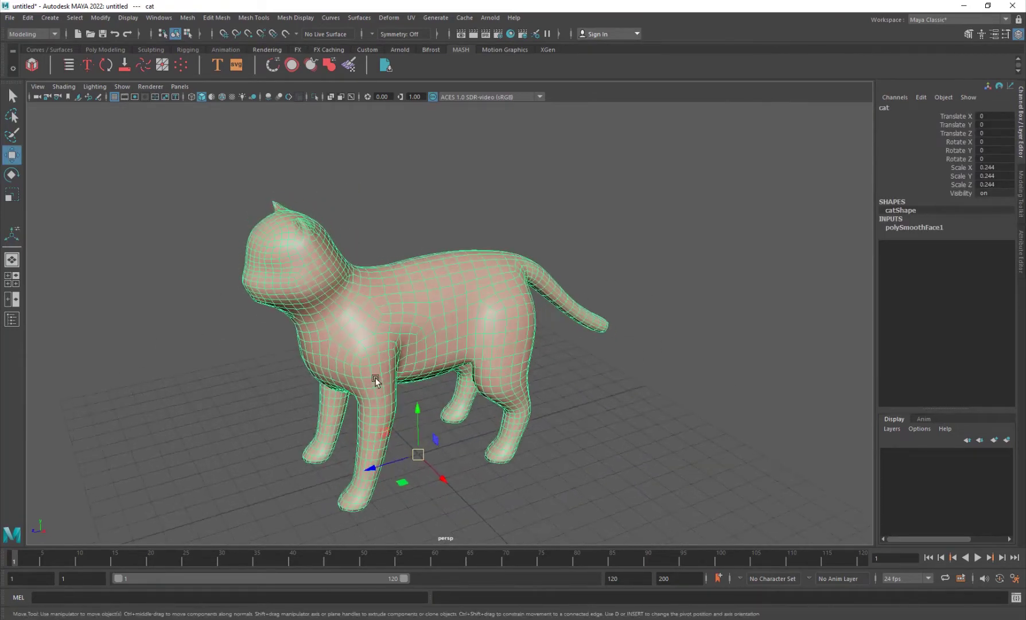
# Step: Triangulate the smoothed cat mesh and select all its faces
pyautogui.click(193, 20)
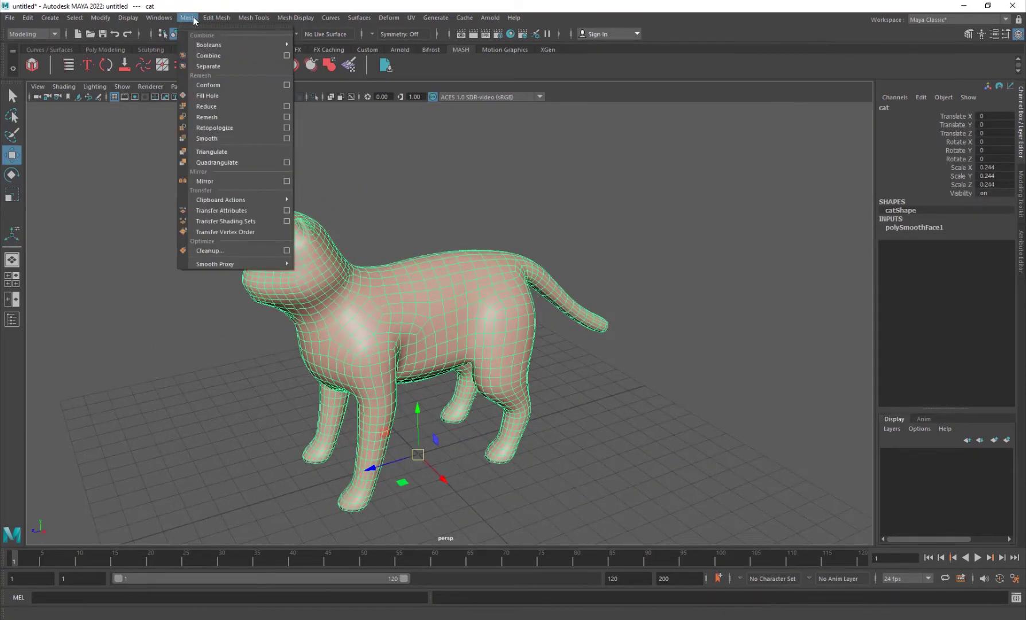
pyautogui.click(224, 153)
pyautogui.keyDown('alt'); pyautogui.moveTo(399, 383); pyautogui.dragTo(400, 359); pyautogui.keyUp('alt')
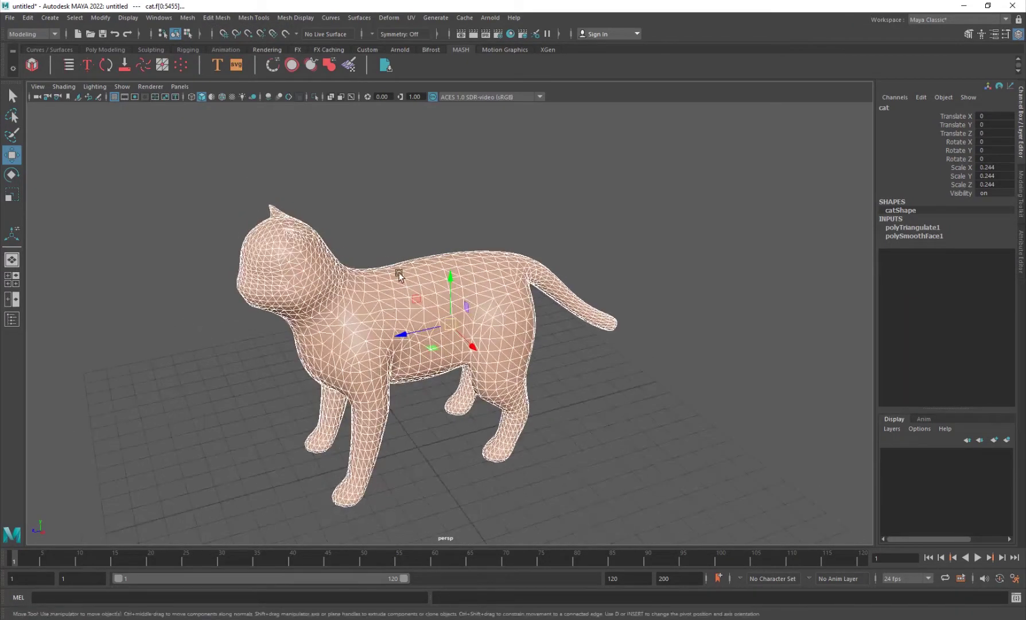
pyautogui.moveTo(406, 271); pyautogui.dragTo(409, 293, button='right')
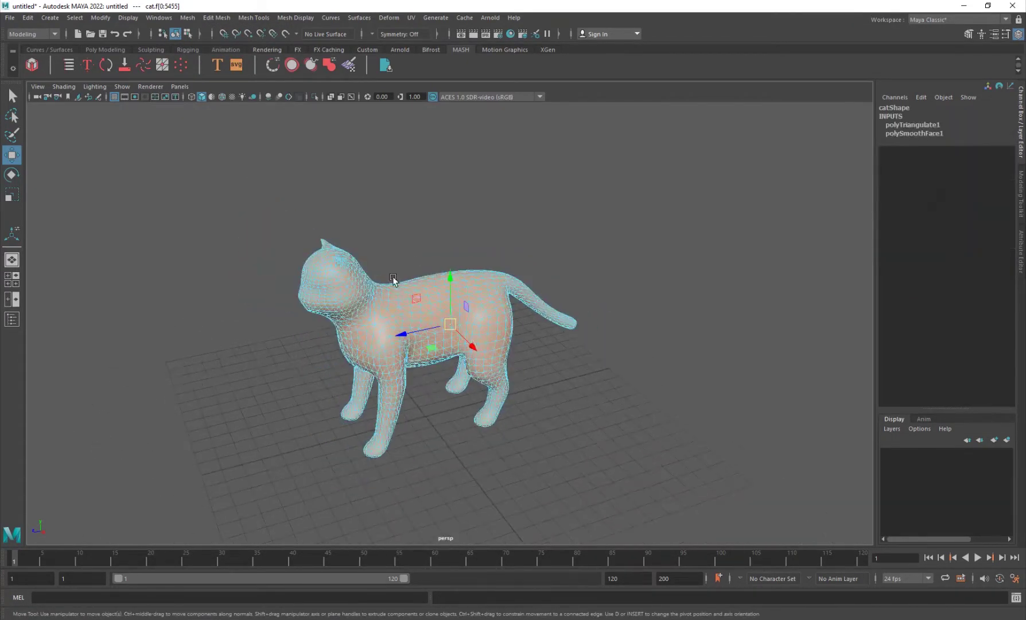
pyautogui.moveTo(245, 199); pyautogui.dragTo(663, 517)
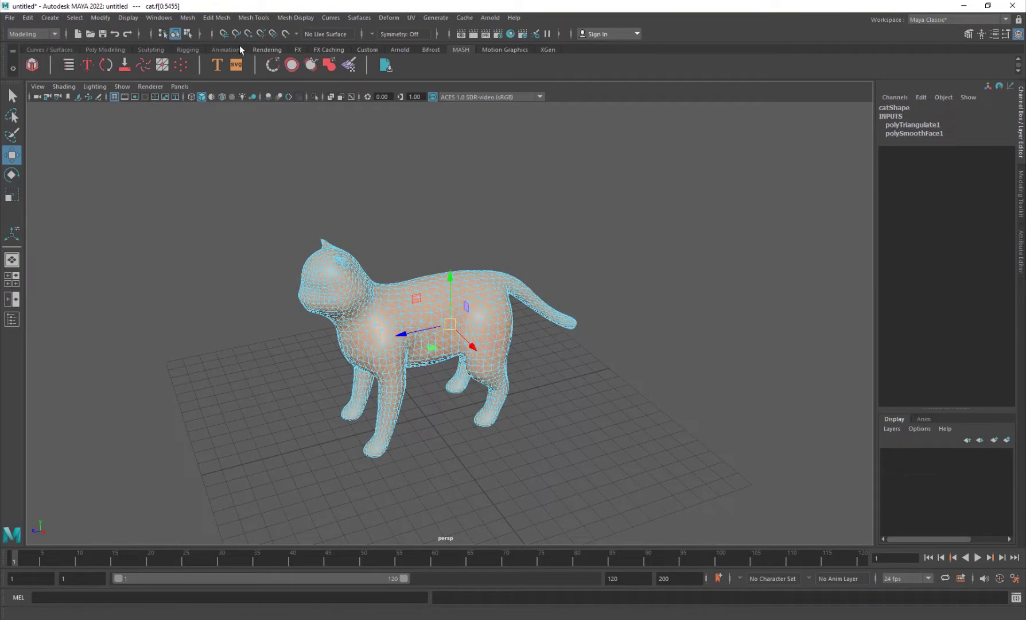
pyautogui.click(217, 17)
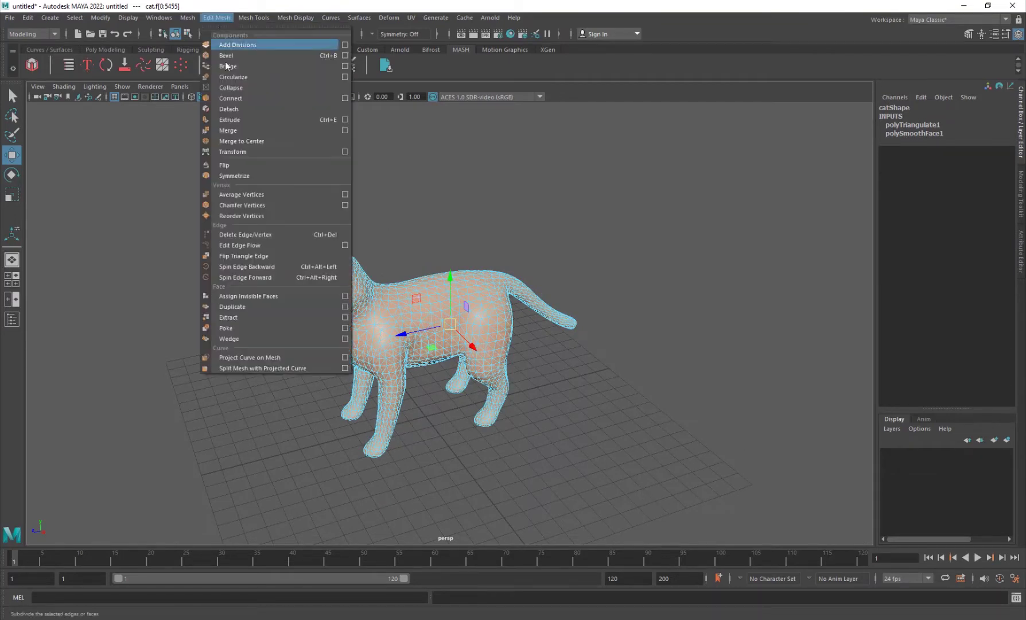
pyautogui.click(244, 107)
# Step: Select every edge of the cat, detach them, and reselect the cat object
pyautogui.moveTo(459, 293); pyautogui.dragTo(459, 294, button='right')
pyautogui.click(209, 166)
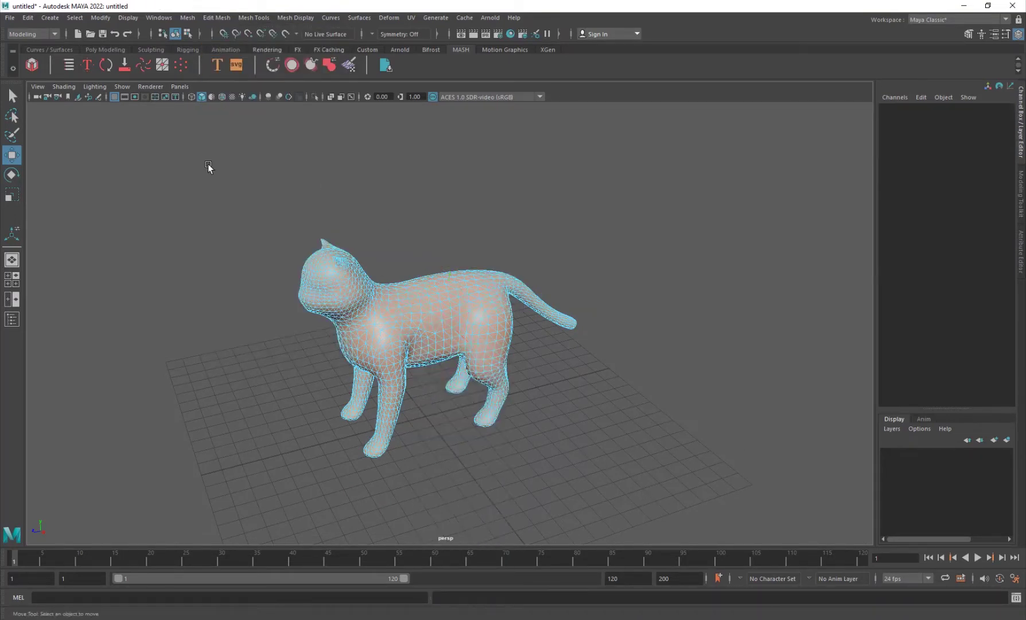
pyautogui.moveTo(174, 160); pyautogui.dragTo(674, 485)
pyautogui.click(210, 18)
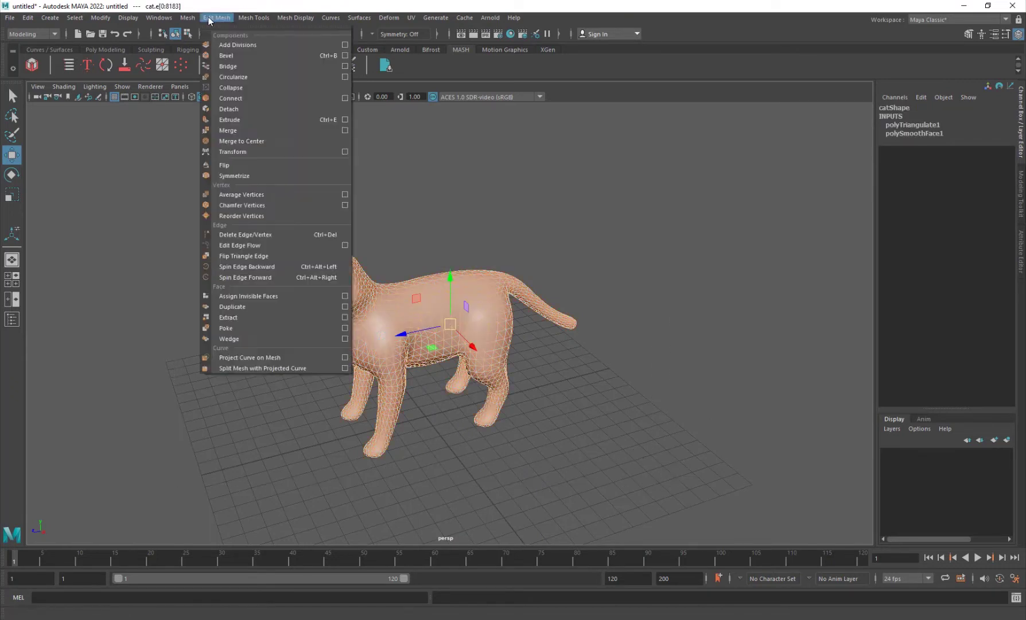
pyautogui.click(235, 108)
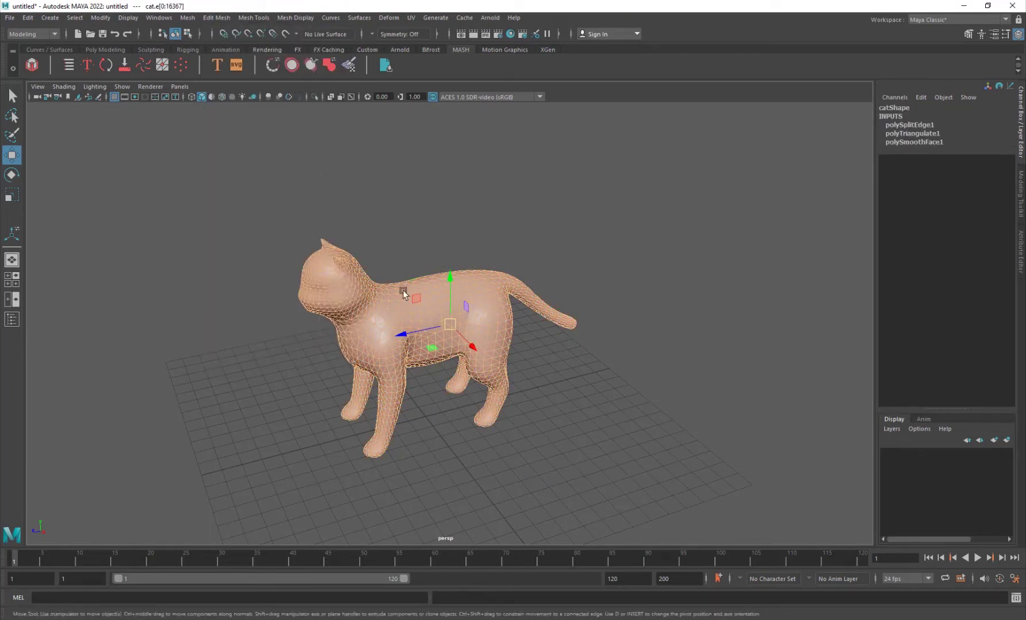
pyautogui.moveTo(403, 294); pyautogui.dragTo(559, 273, button='right')
pyautogui.click(485, 300)
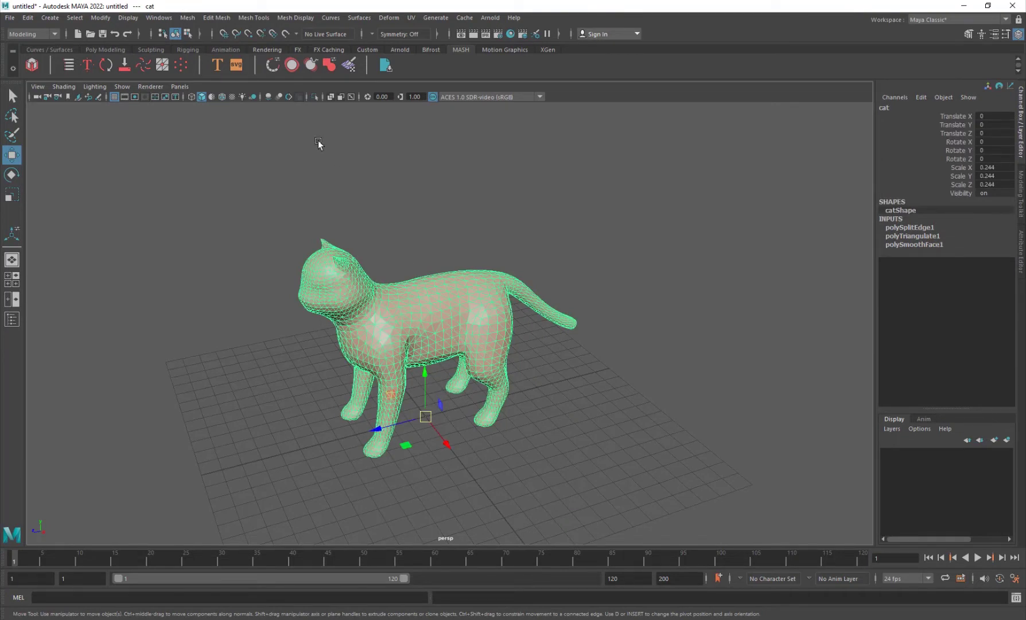
# Step: Switch to the FX menu set and make the cat an nCloth object
pyautogui.click(221, 21)
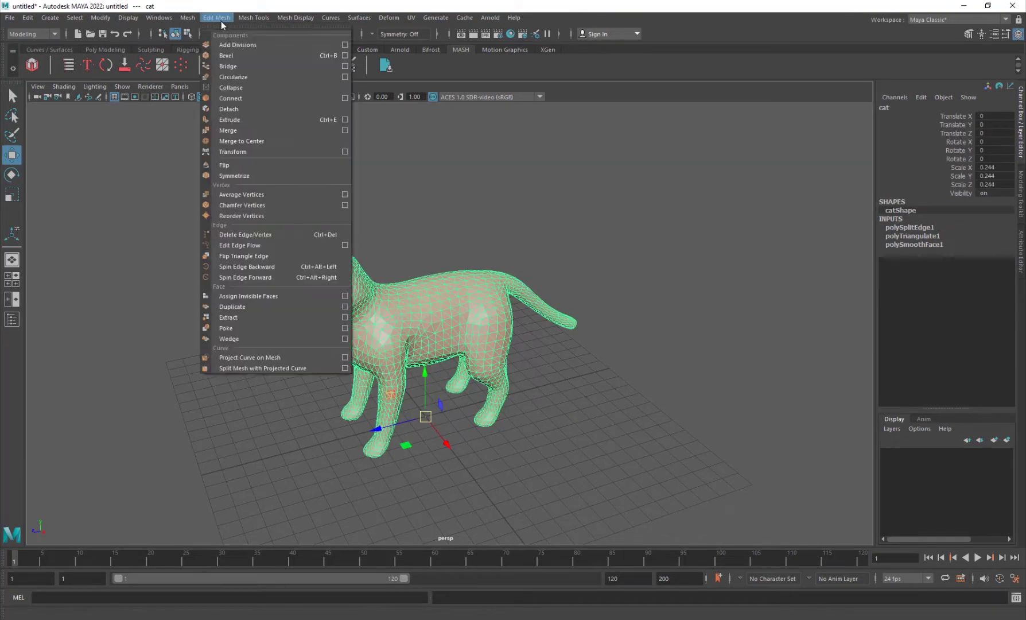
pyautogui.click(497, 266)
pyautogui.click(425, 301)
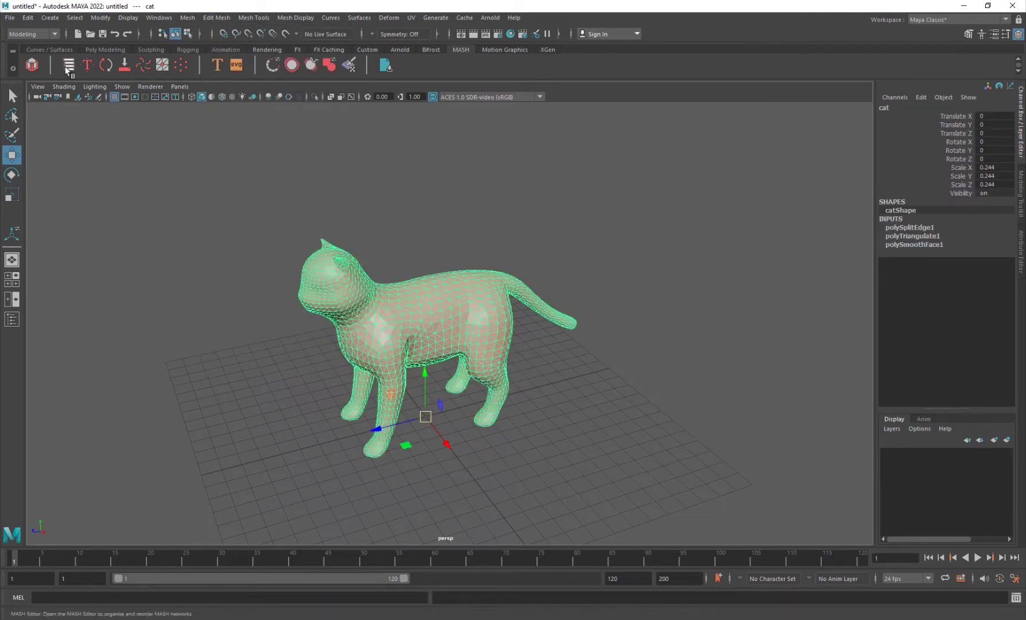
pyautogui.click(27, 38)
pyautogui.click(20, 80)
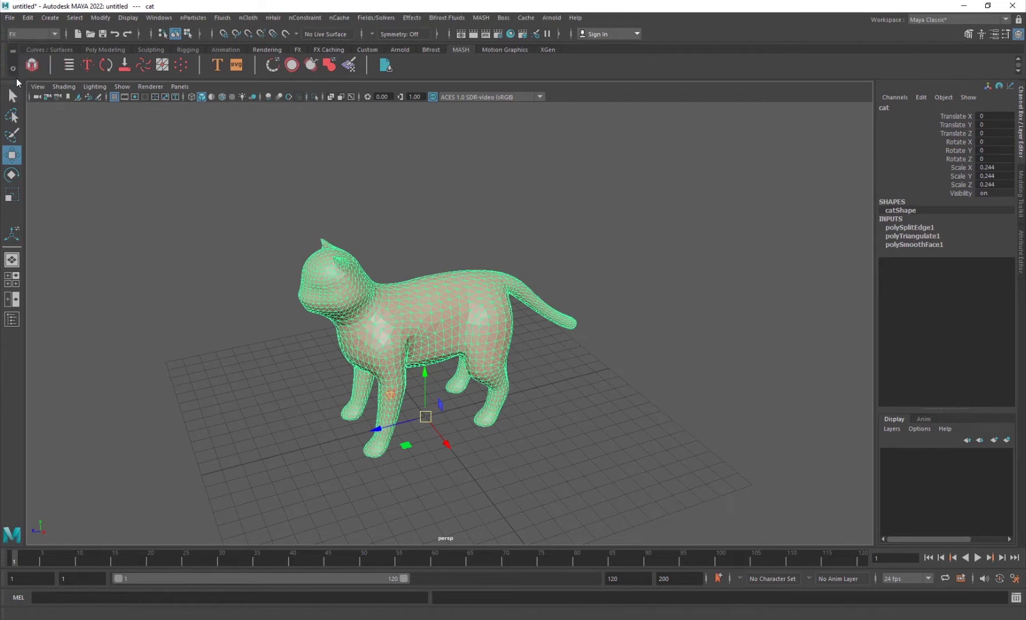
pyautogui.click(248, 18)
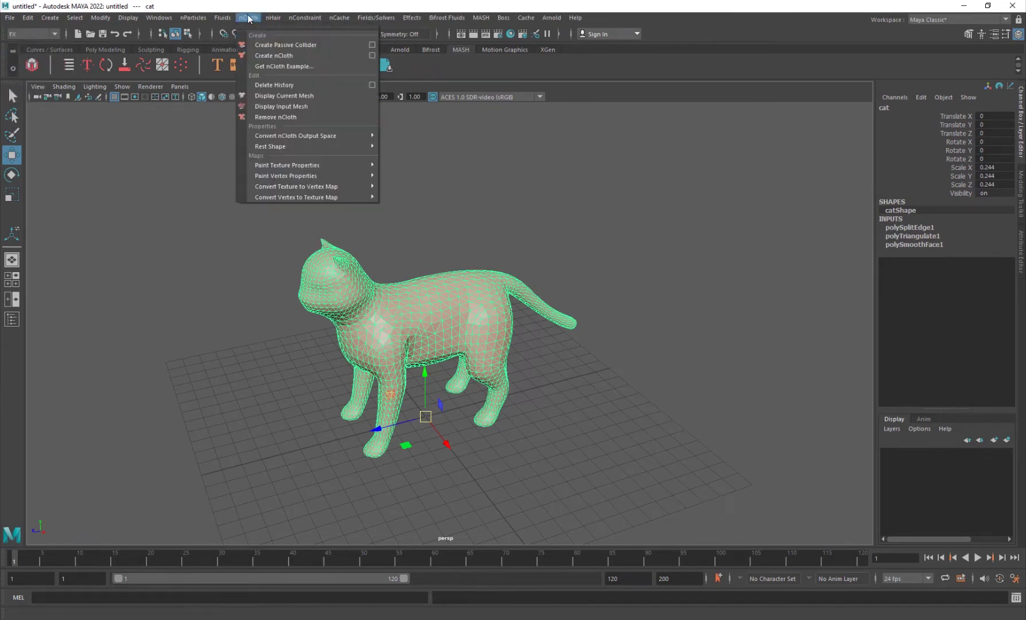
pyautogui.click(284, 56)
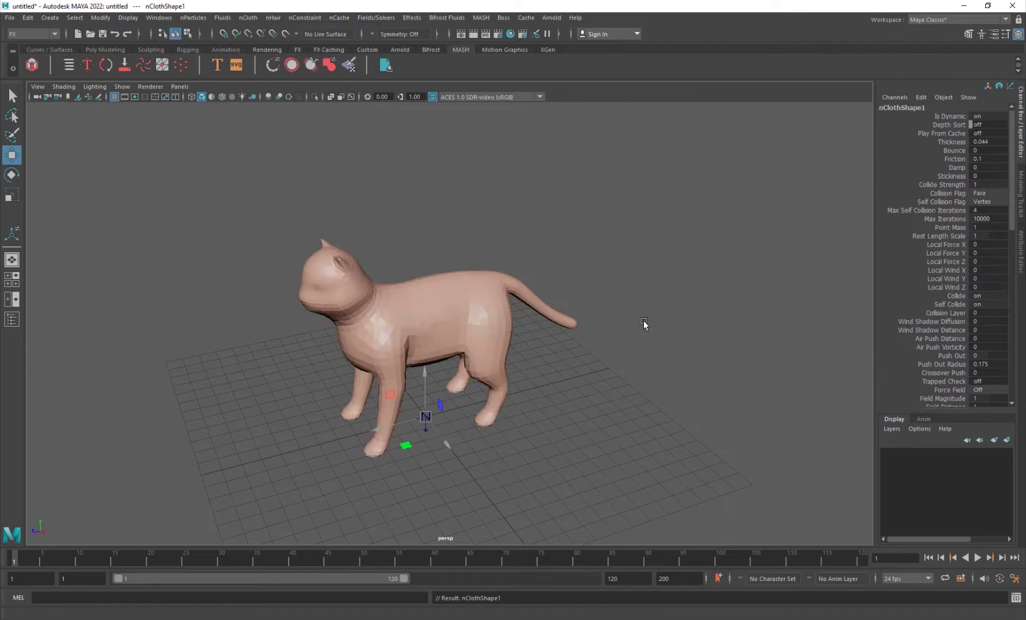
# Step: Select nucleus1 in the Outliner and open its Attribute Editor
pyautogui.click(12, 319)
pyautogui.click(72, 173)
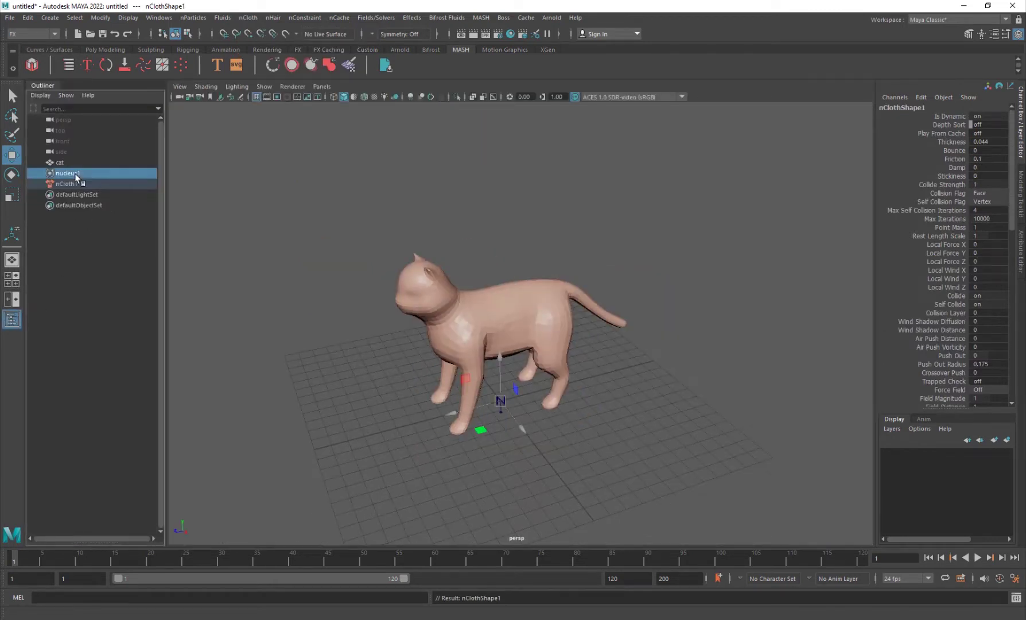
pyautogui.hotkey('ctrl', 'a')
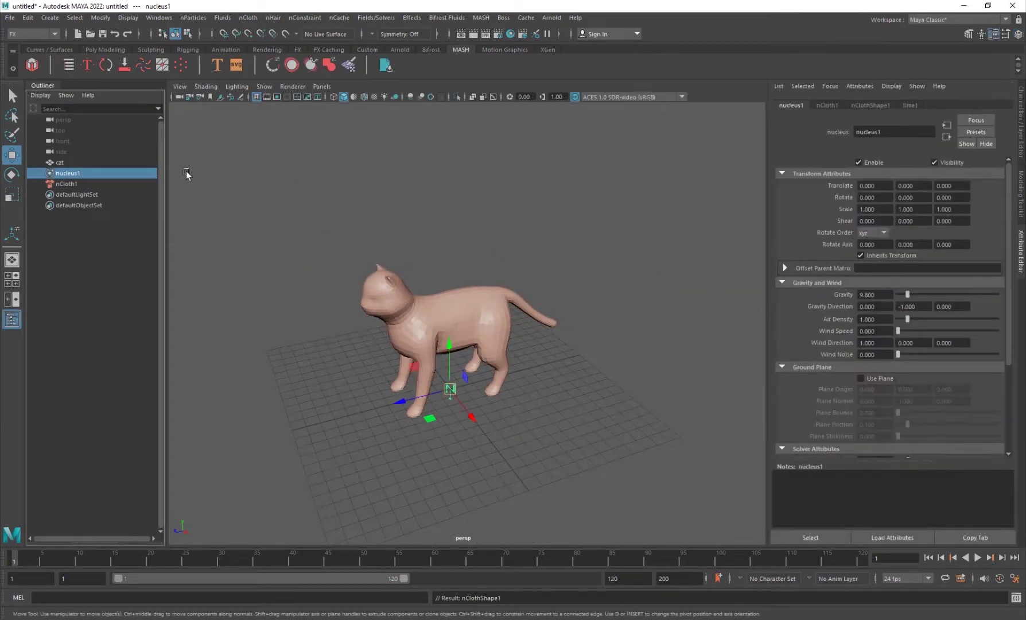
# Step: Reselect nucleus1 and turn on its Ground Plane's Use Plane option
pyautogui.click(12, 322)
pyautogui.click(13, 323)
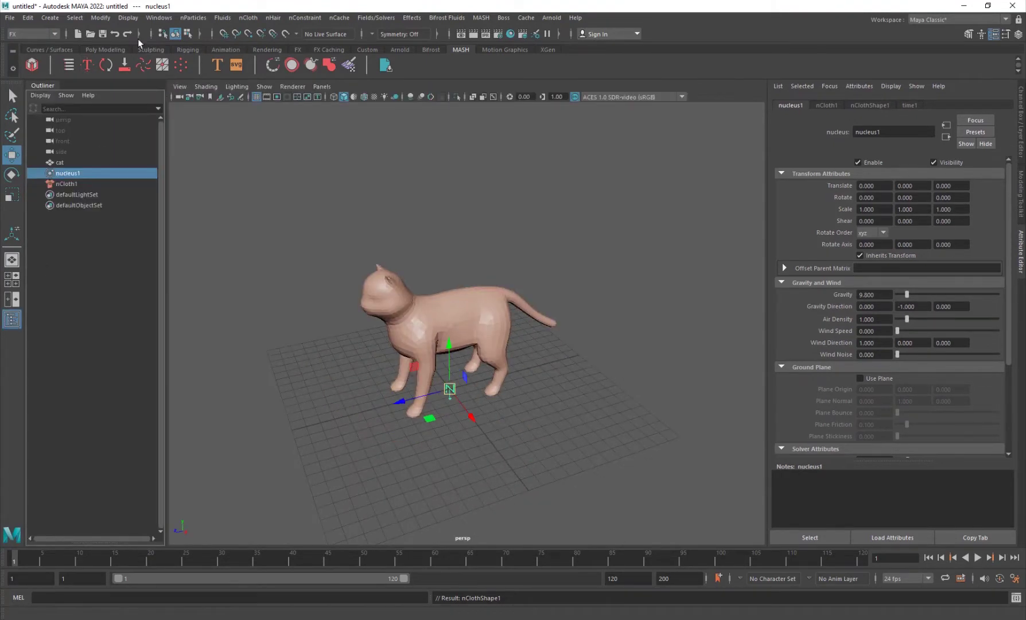
pyautogui.click(163, 19)
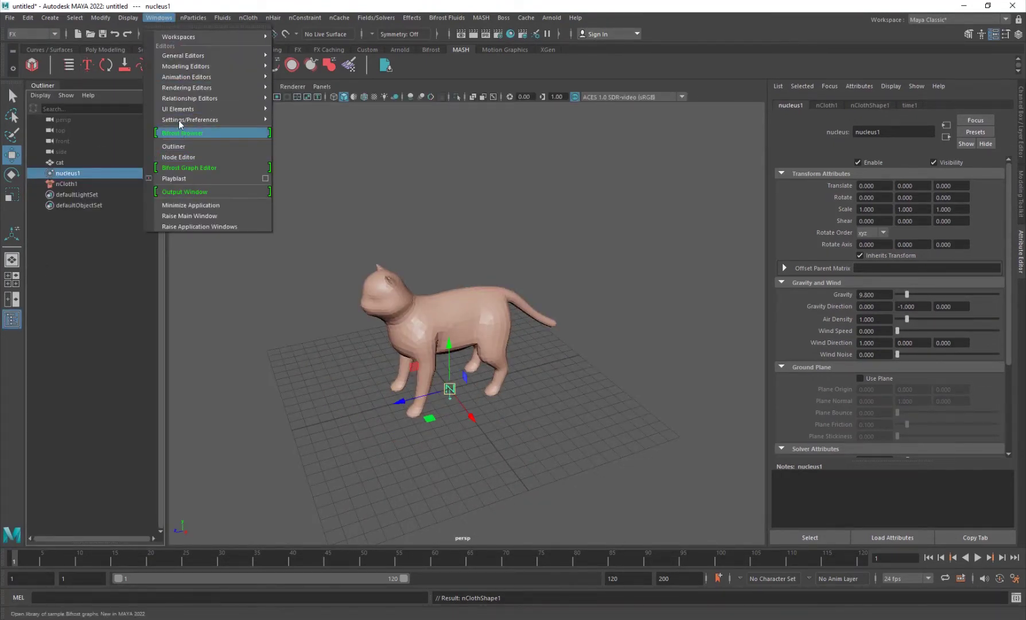
pyautogui.click(84, 226)
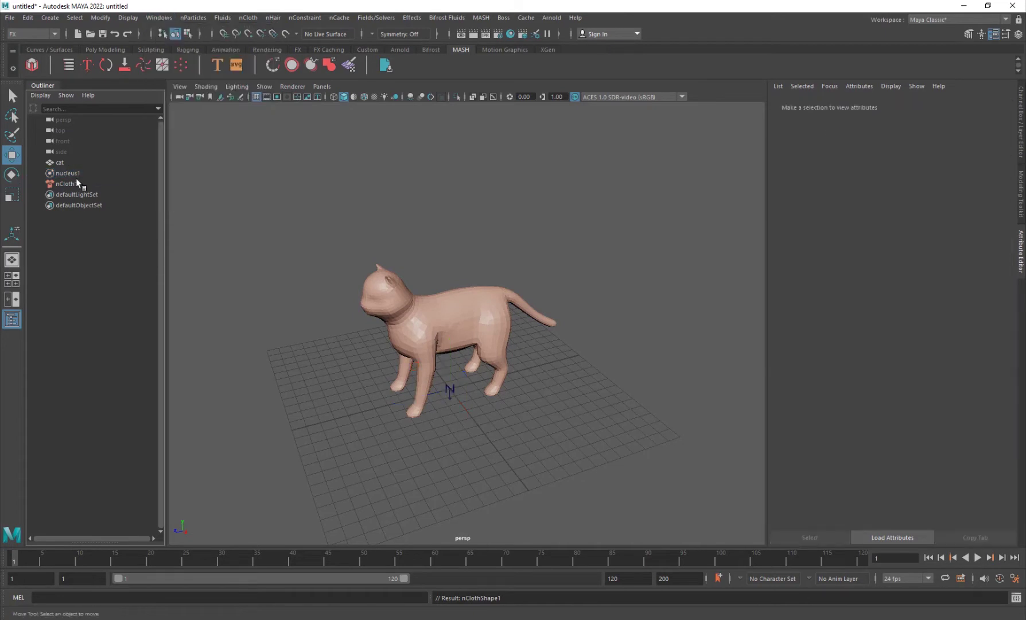
pyautogui.click(73, 171)
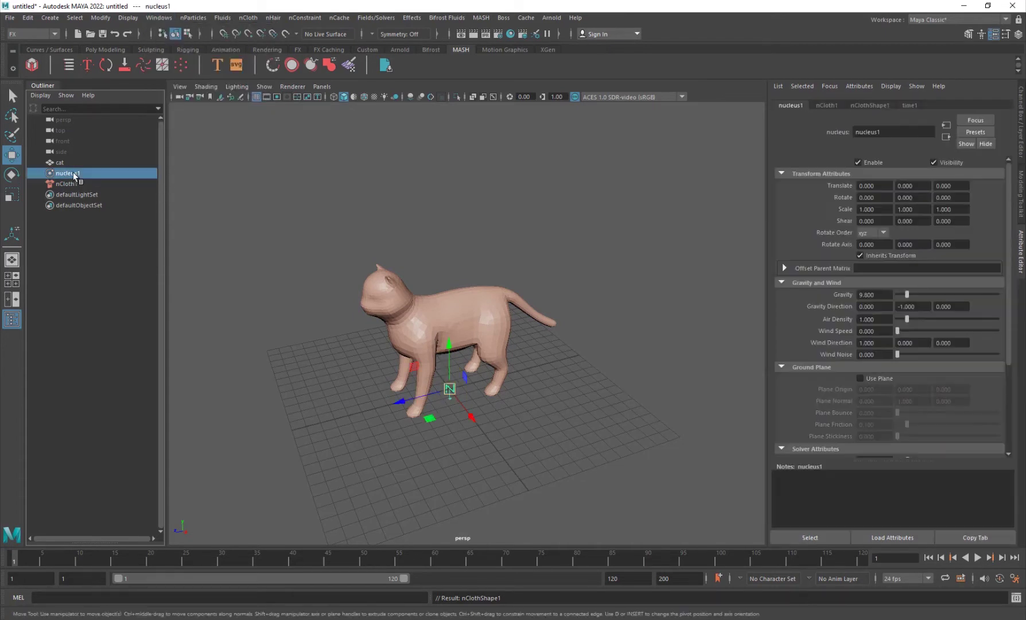
pyautogui.click(878, 380)
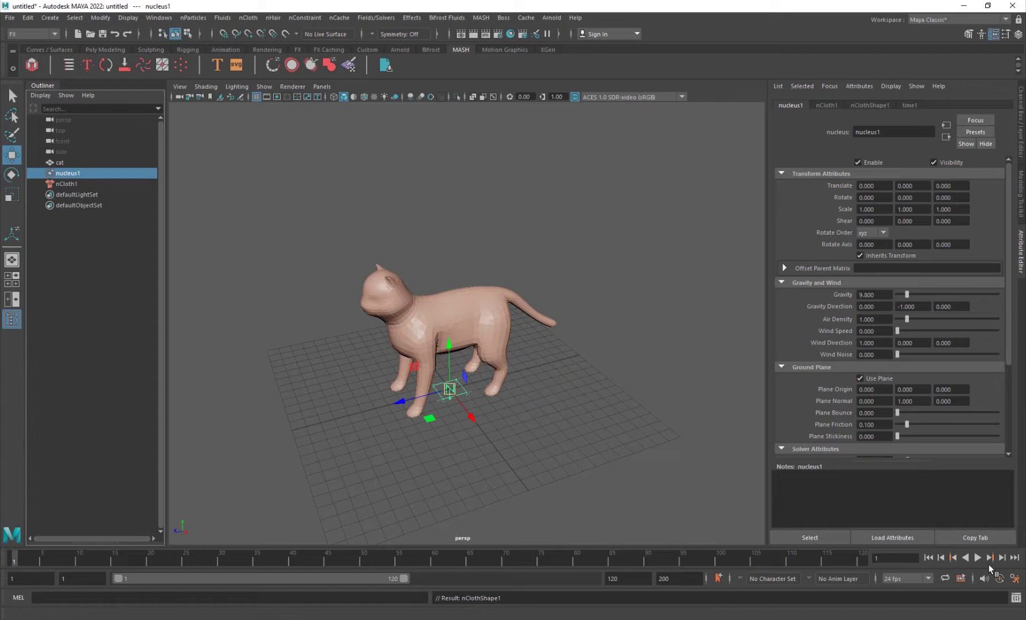
# Step: Play the simulation to frame 57 and select the scattered nCloth shards
pyautogui.click(977, 558)
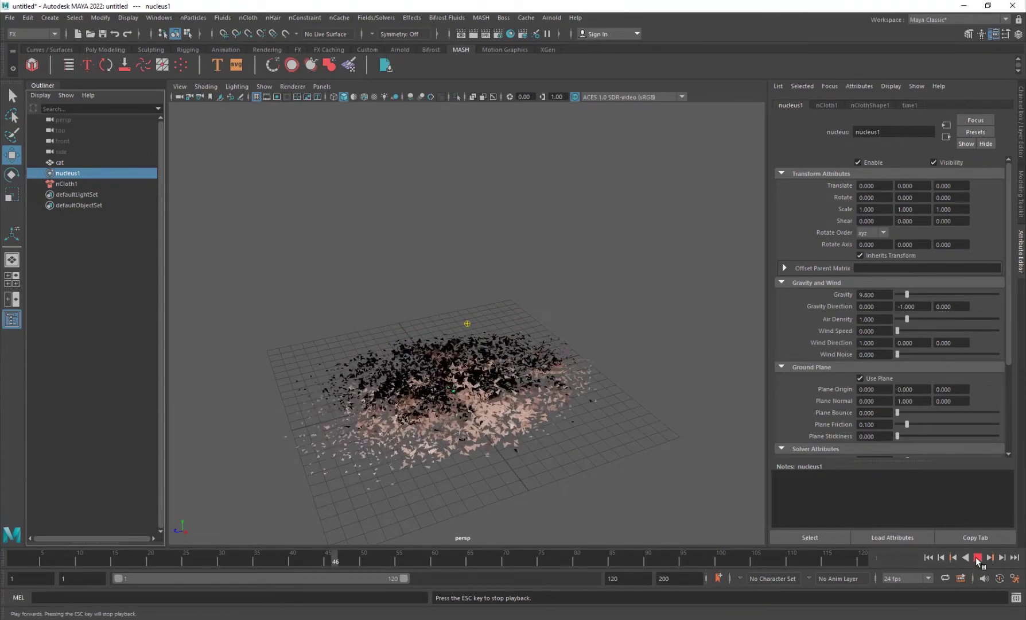
pyautogui.click(975, 556)
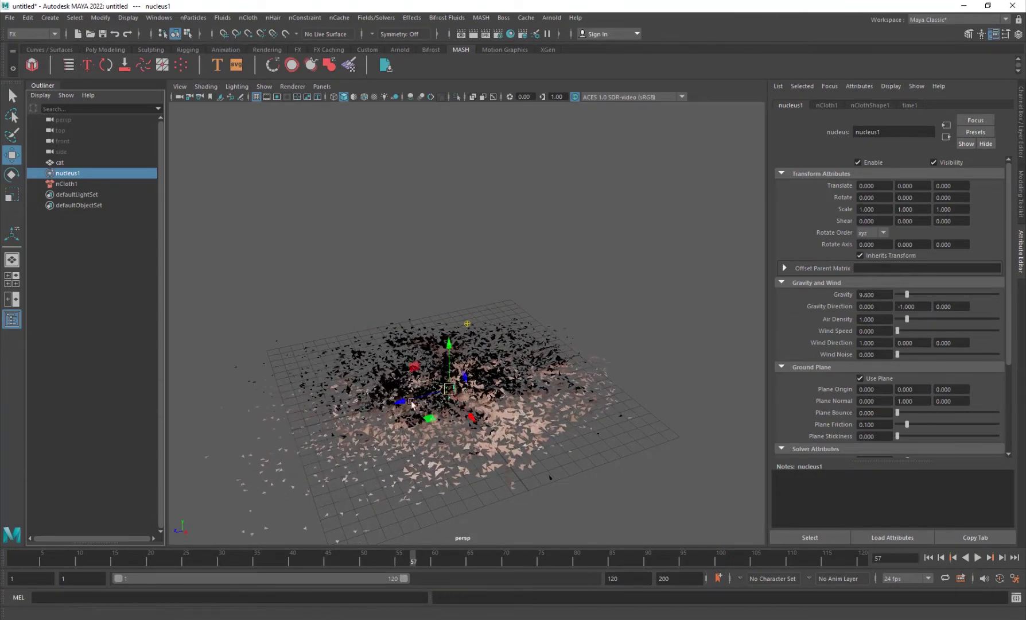
pyautogui.click(12, 319)
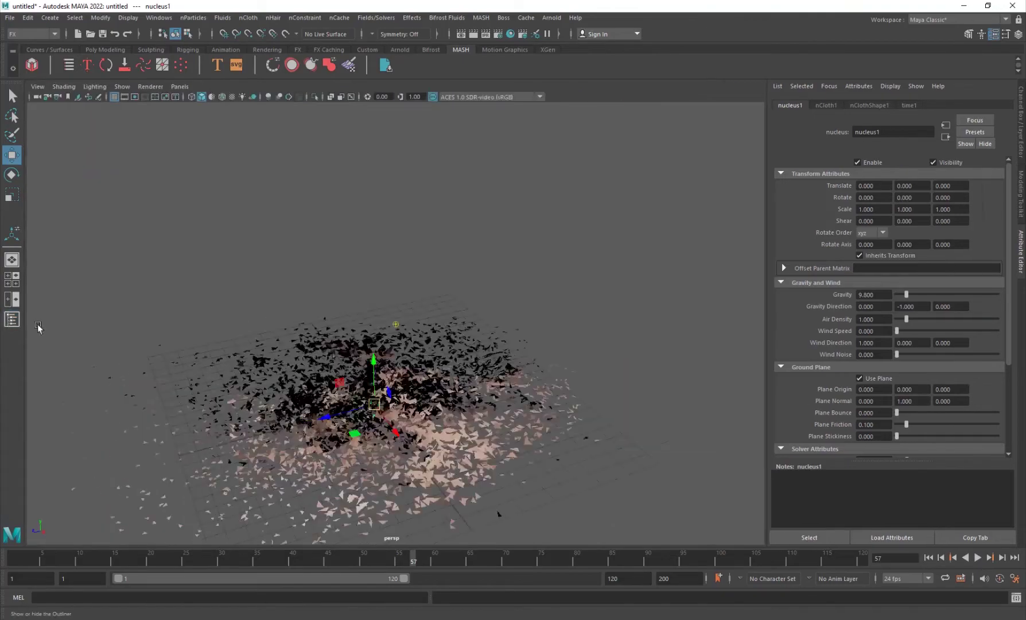
pyautogui.click(575, 483)
pyautogui.keyDown('alt'); pyautogui.moveTo(575, 483); pyautogui.dragTo(393, 475); pyautogui.keyUp('alt')
pyautogui.click(391, 443)
pyautogui.scroll(5, 401, 444)
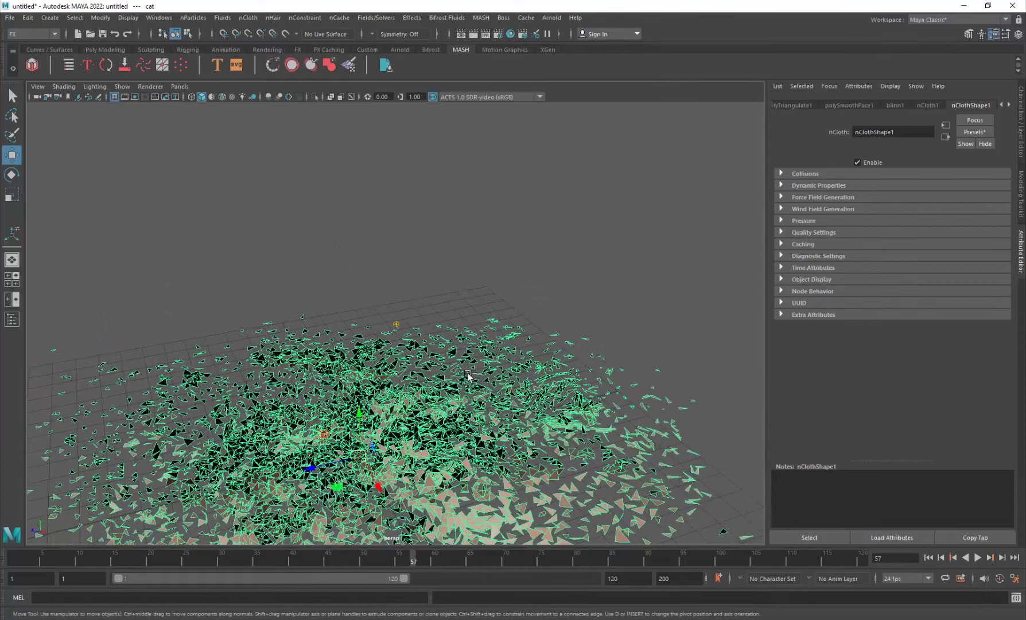
# Step: Extrude the nCloth shard faces with a thickness of 1
pyautogui.hotkey('ctrl', 'e')
pyautogui.click(656, 337)
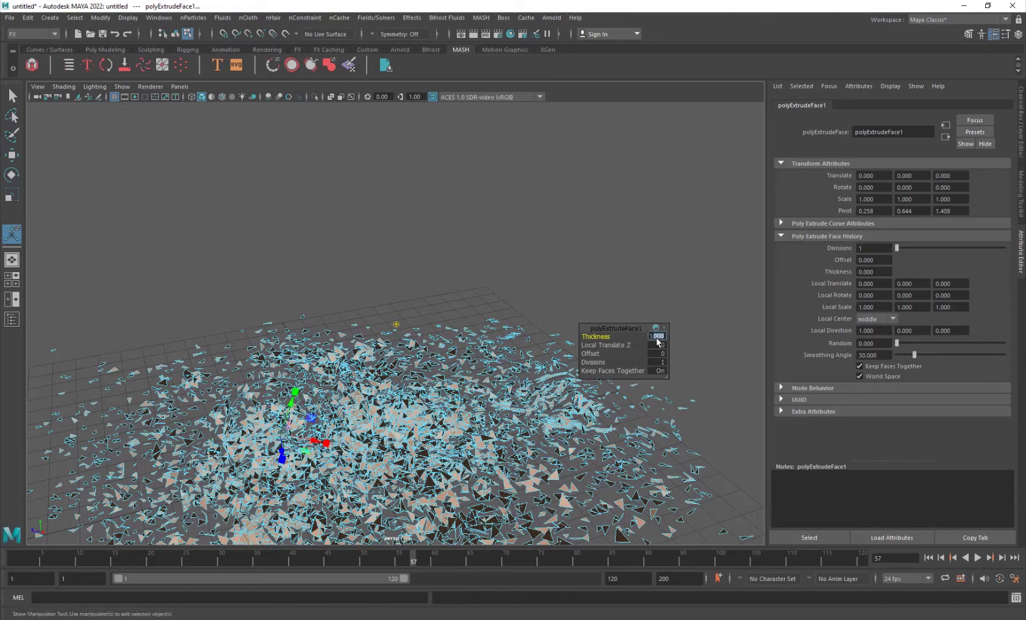
pyautogui.write('1')
pyautogui.press('Return')
pyautogui.moveTo(425, 367); pyautogui.dragTo(572, 213, button='right')
pyautogui.click(573, 208)
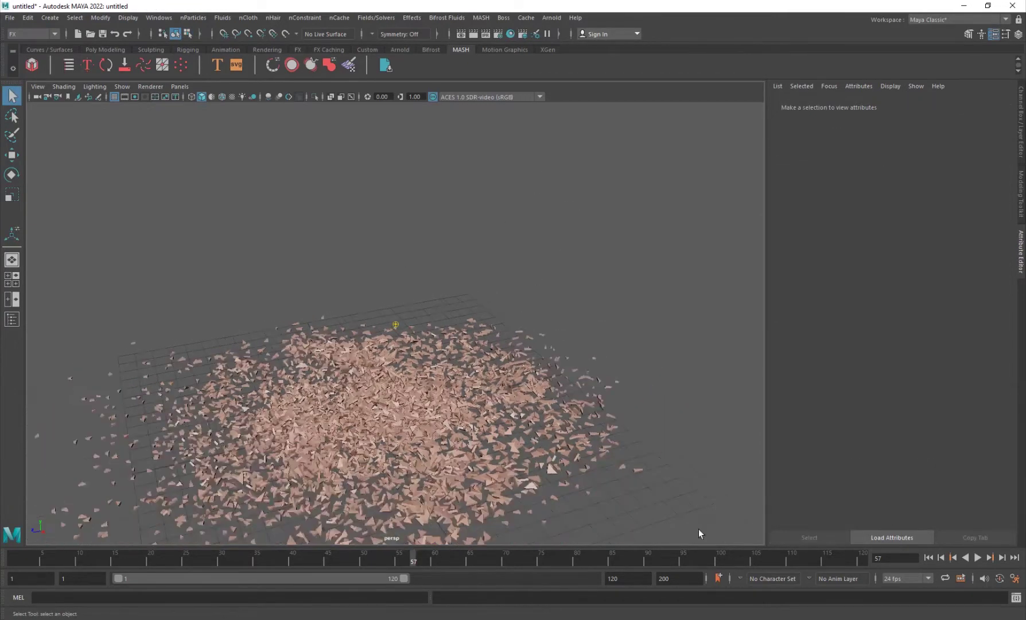
# Step: Replay the simulation from frame 1, stop at frame 12, and select the cat nCloth
pyautogui.click(928, 557)
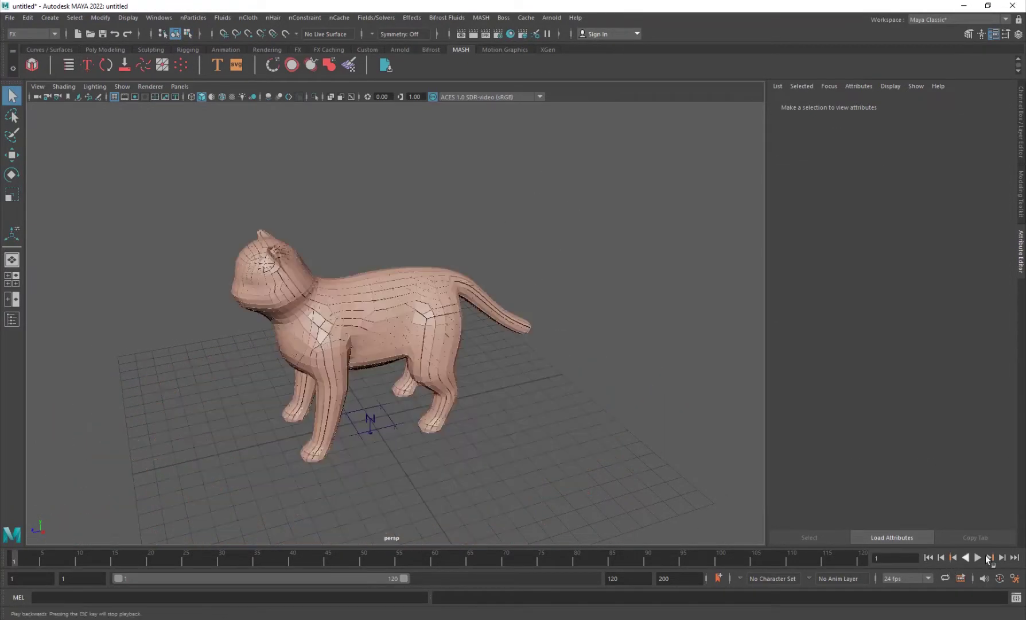
pyautogui.click(978, 558)
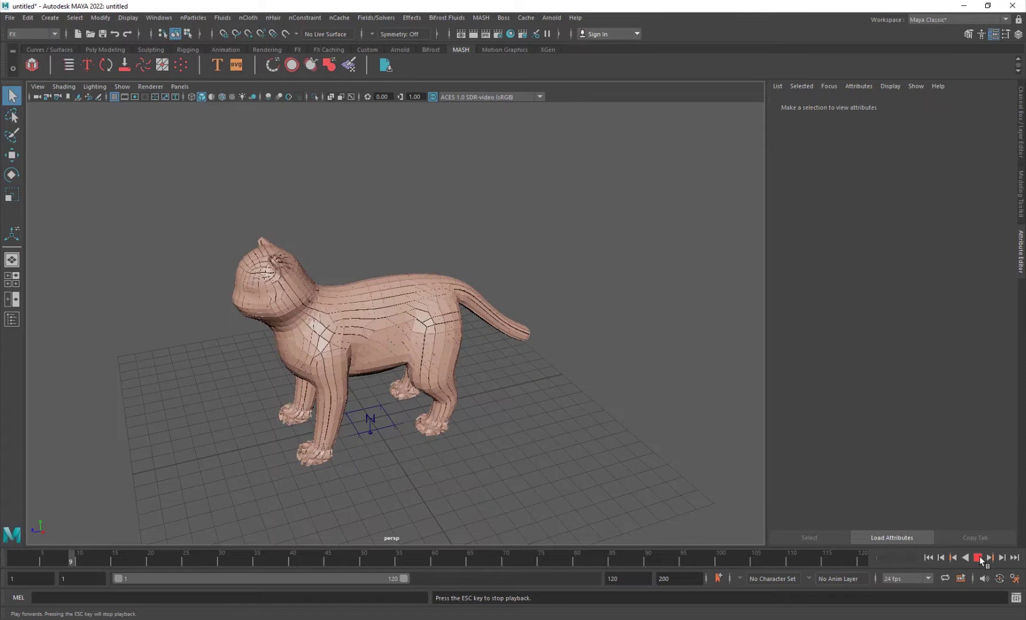
pyautogui.click(980, 558)
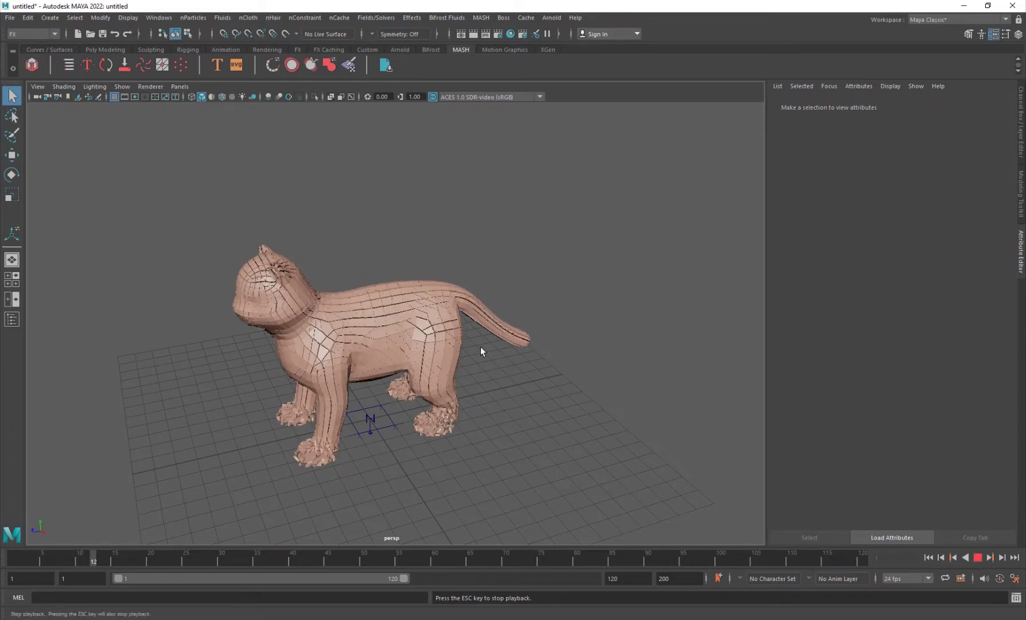
pyautogui.click(392, 338)
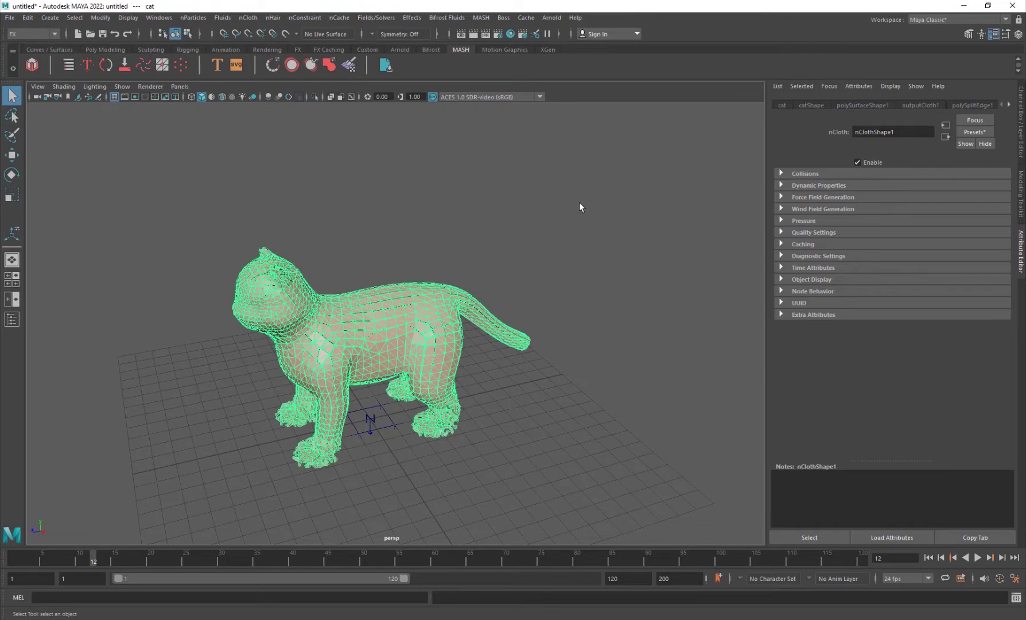
# Step: Select nCloth1 in the Outliner and expand its Dynamic Properties and Collisions sections
pyautogui.click(565, 396)
pyautogui.click(12, 319)
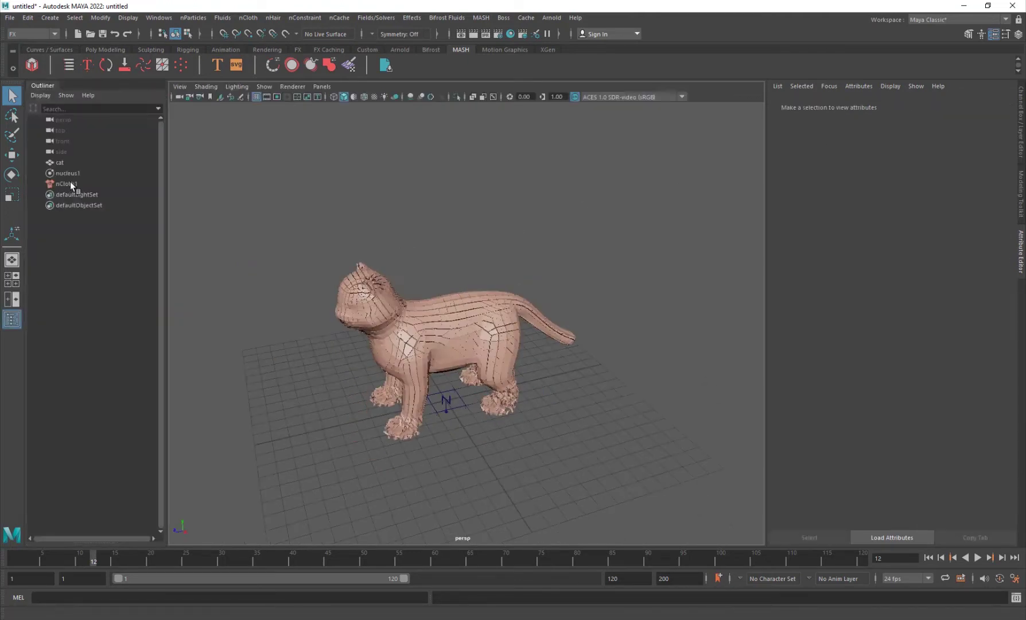
pyautogui.click(73, 182)
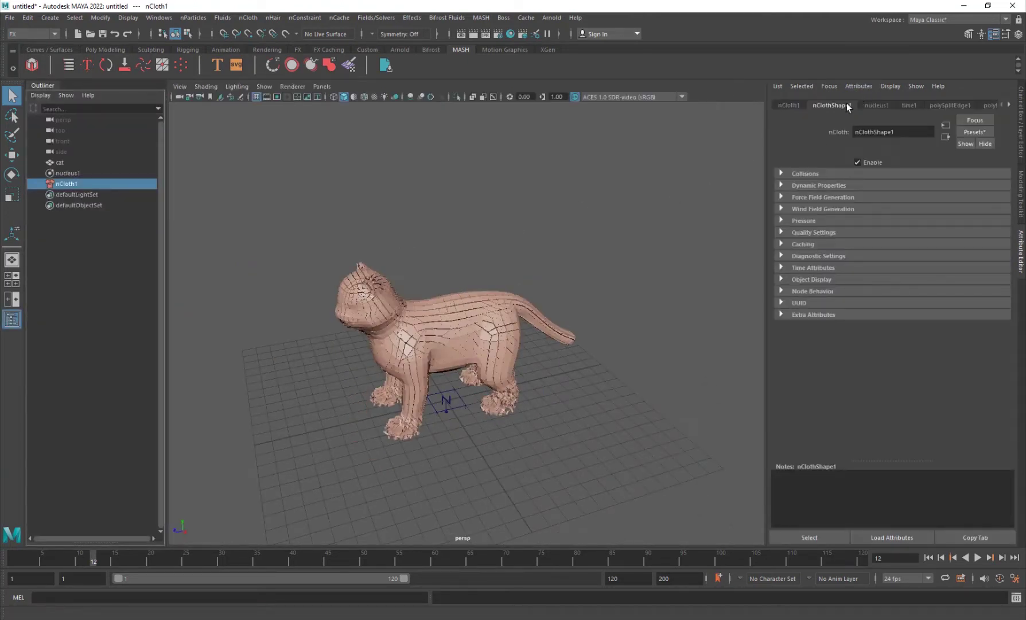
pyautogui.click(818, 185)
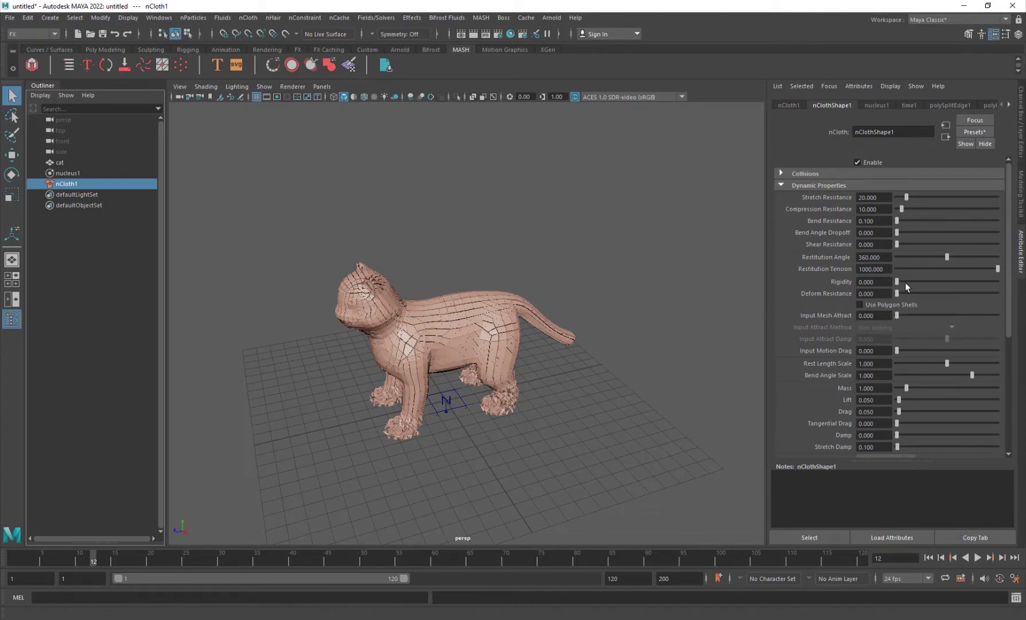
pyautogui.scroll(-5, 905, 282)
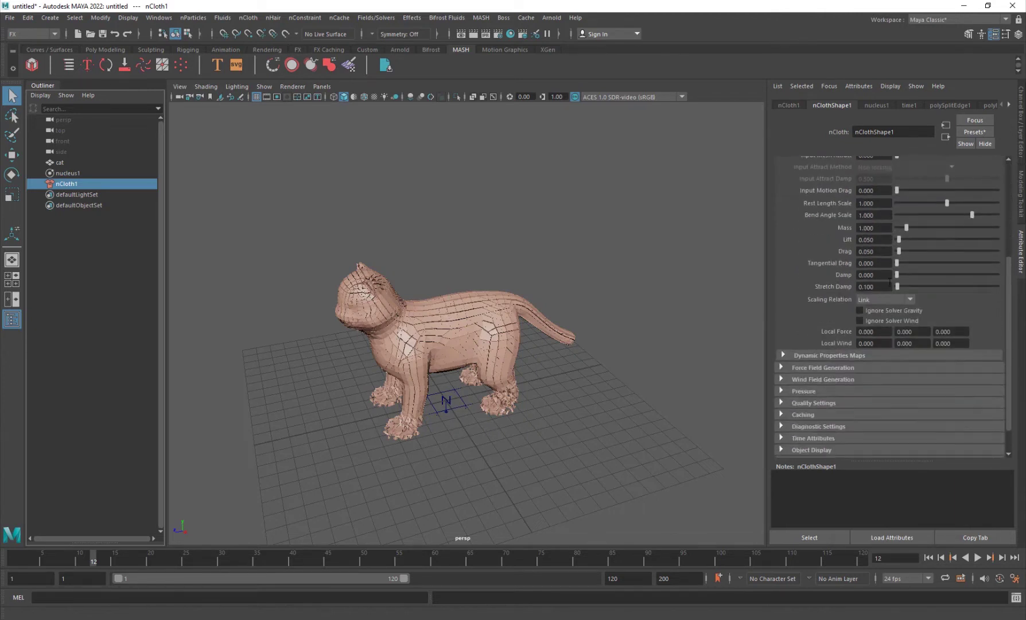
pyautogui.scroll(5, 831, 275)
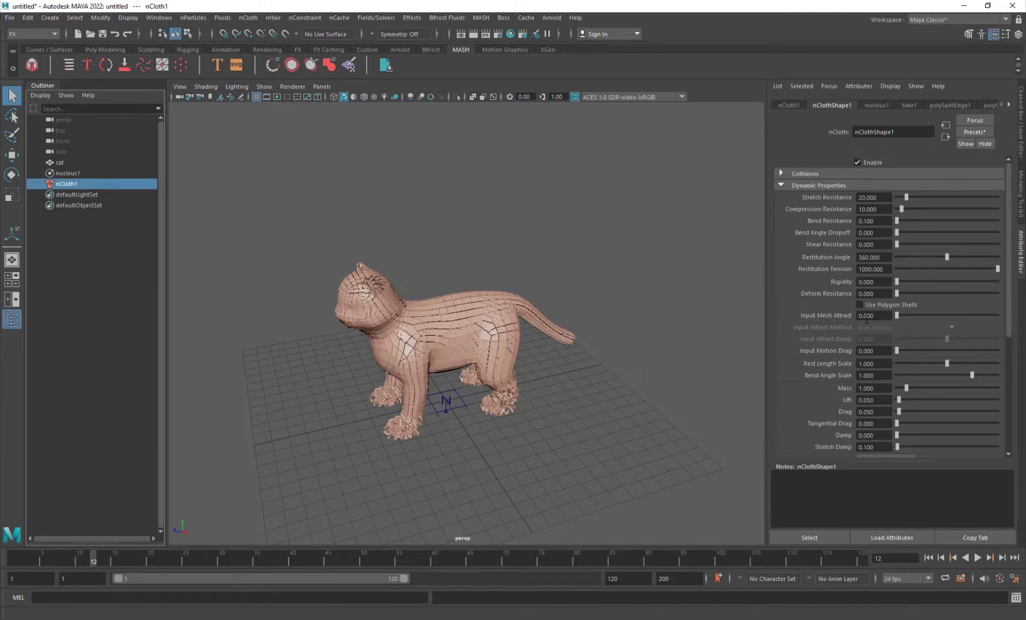
pyautogui.scroll(-3, 866, 323)
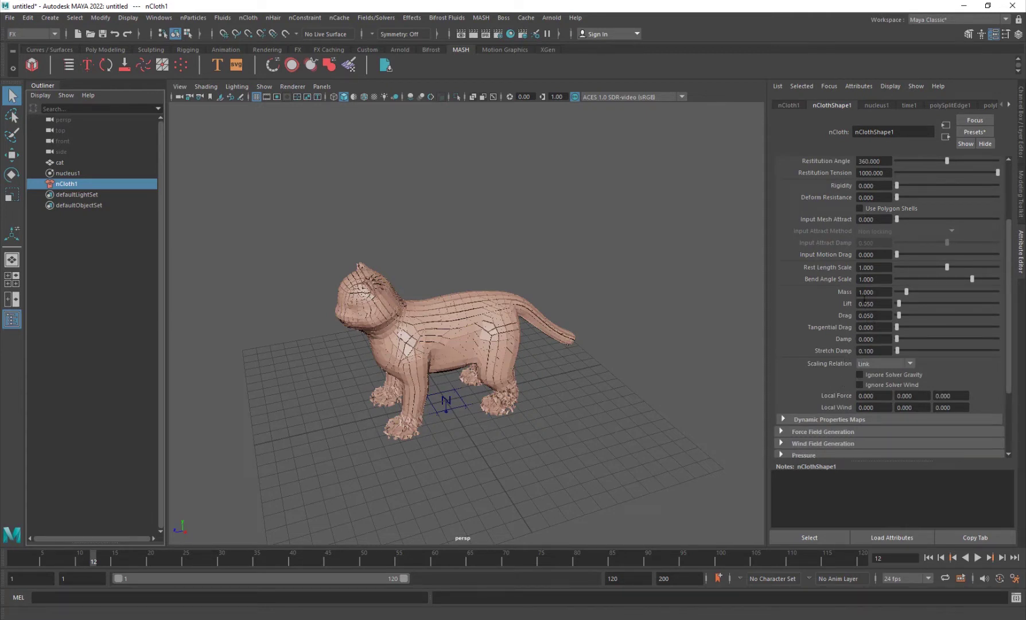
pyautogui.scroll(-3, 812, 339)
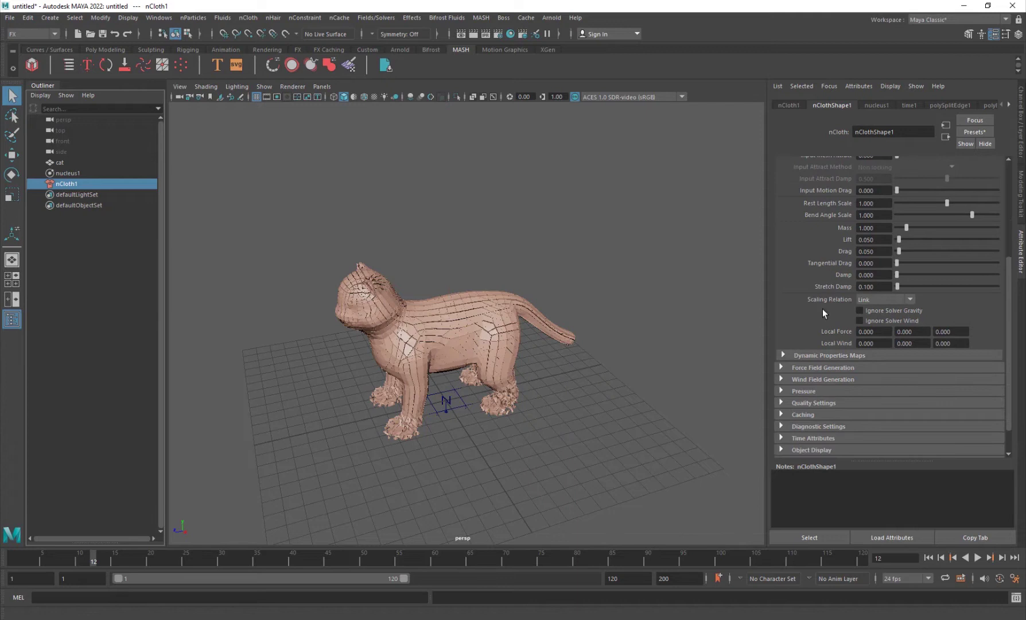
pyautogui.scroll(7, 823, 307)
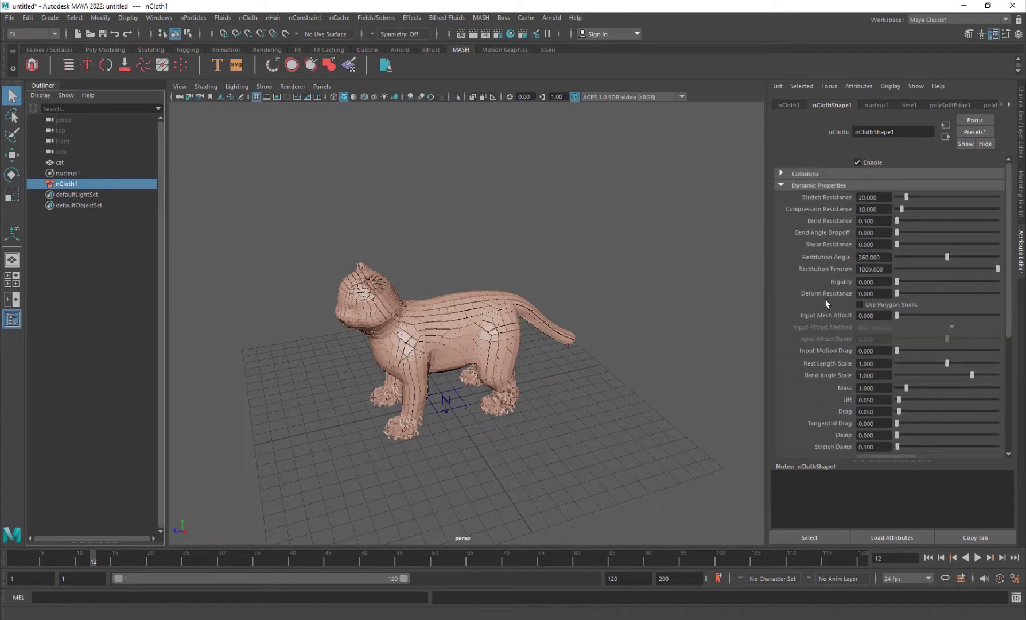
pyautogui.click(798, 174)
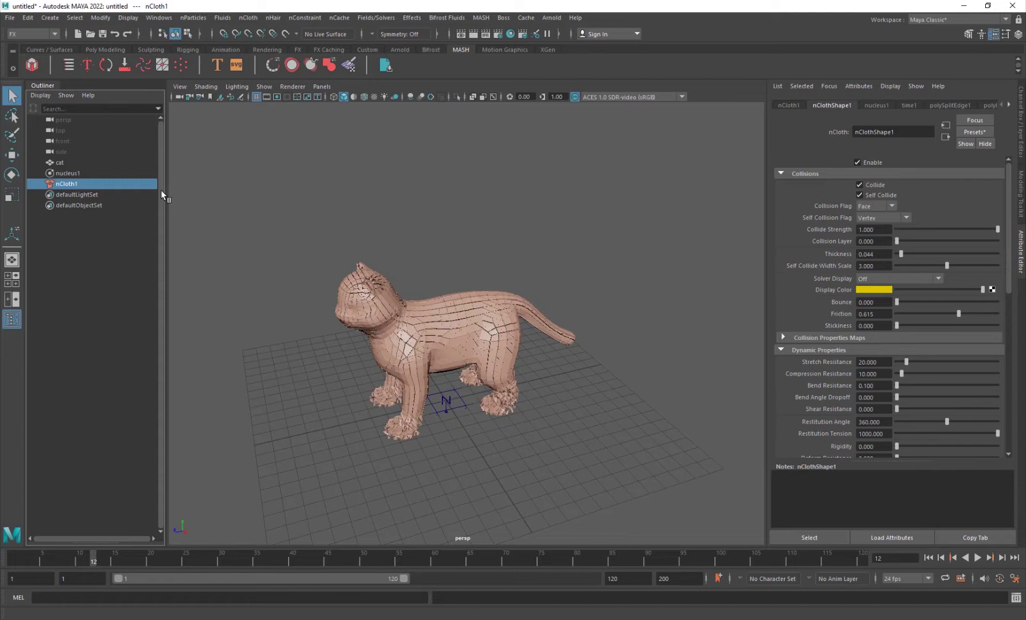
# Step: Select nucleus1 and set Plane Friction under Ground Plane to 0.604
pyautogui.click(68, 173)
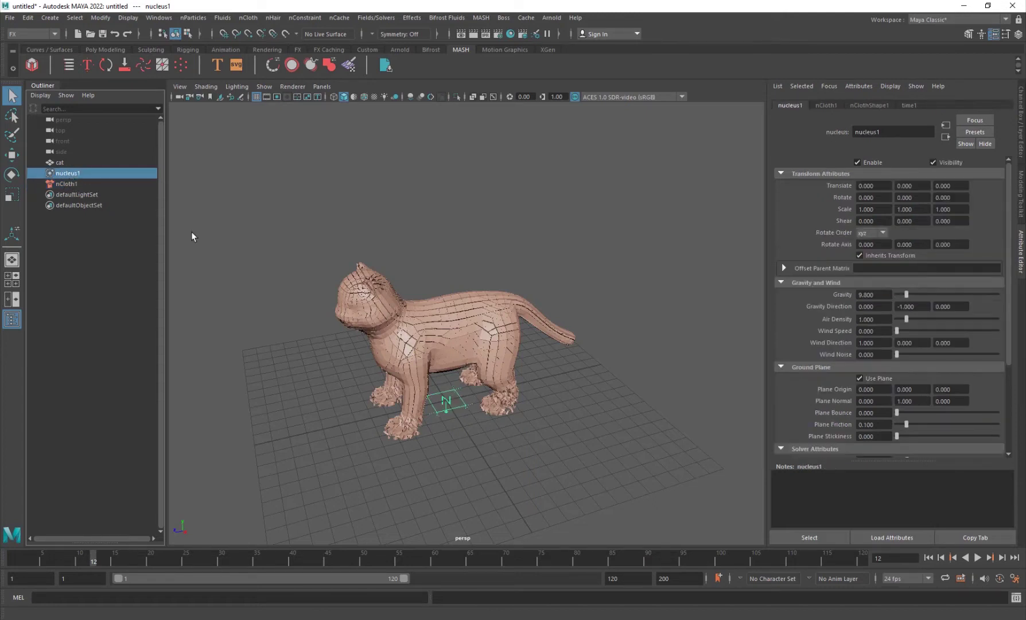
pyautogui.scroll(-3, 809, 389)
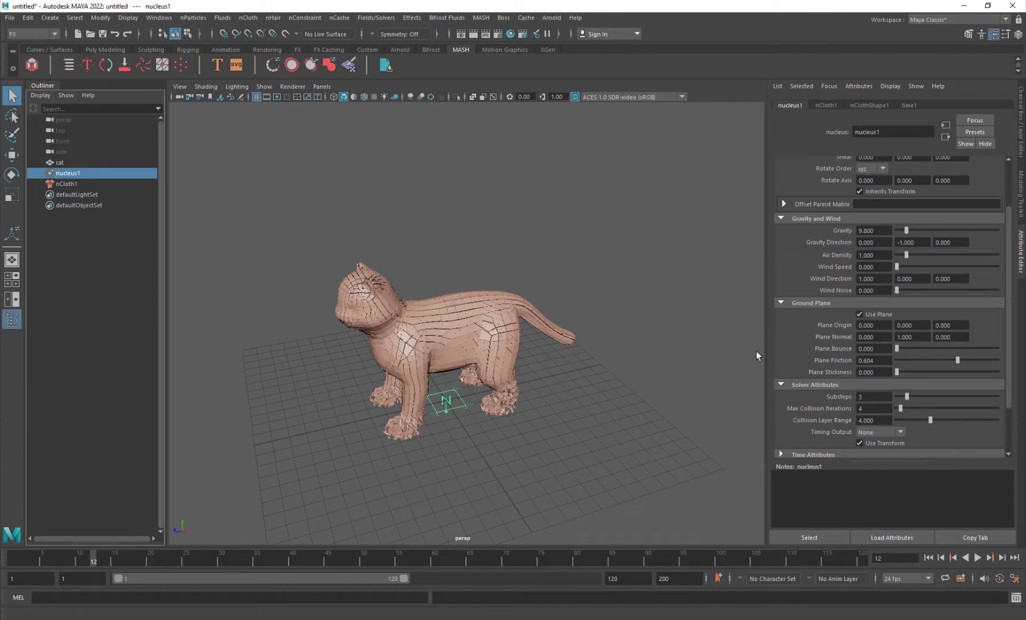
pyautogui.scroll(-3, 964, 222)
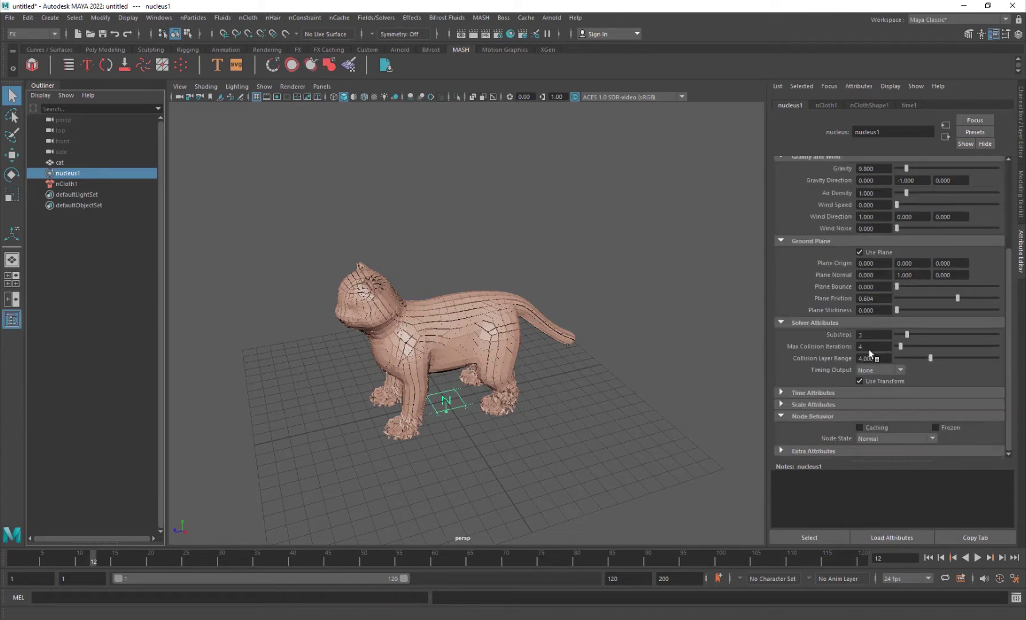
pyautogui.scroll(6, 846, 353)
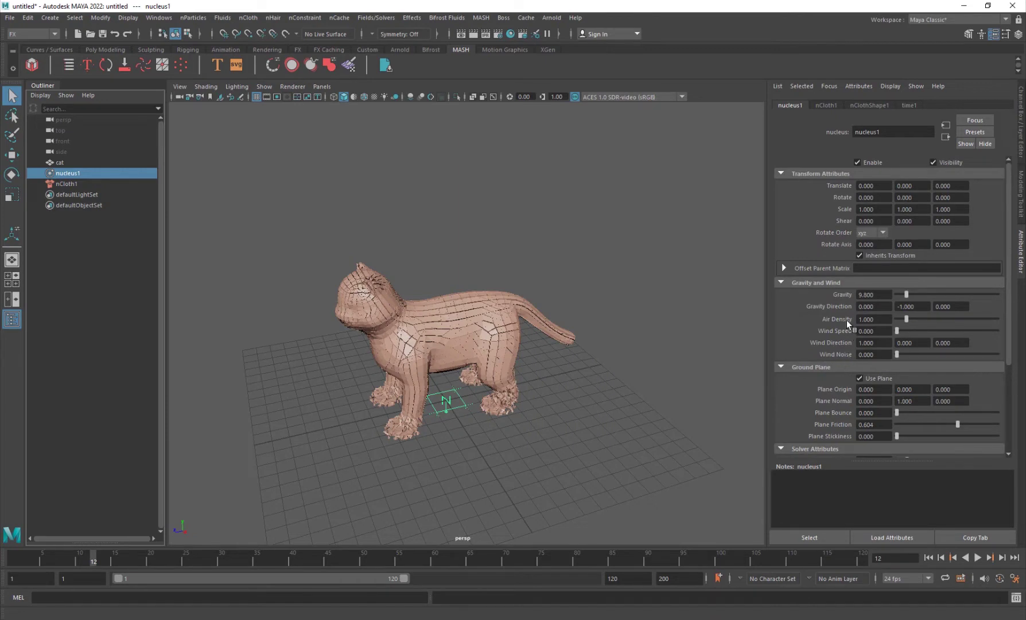
pyautogui.scroll(-2, 841, 322)
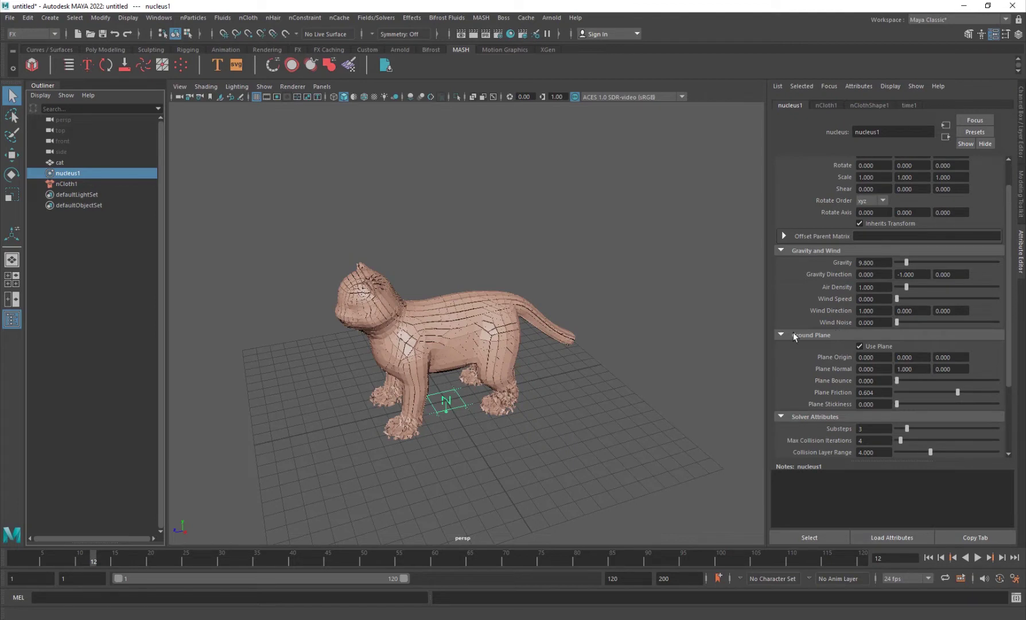
pyautogui.scroll(-4, 799, 273)
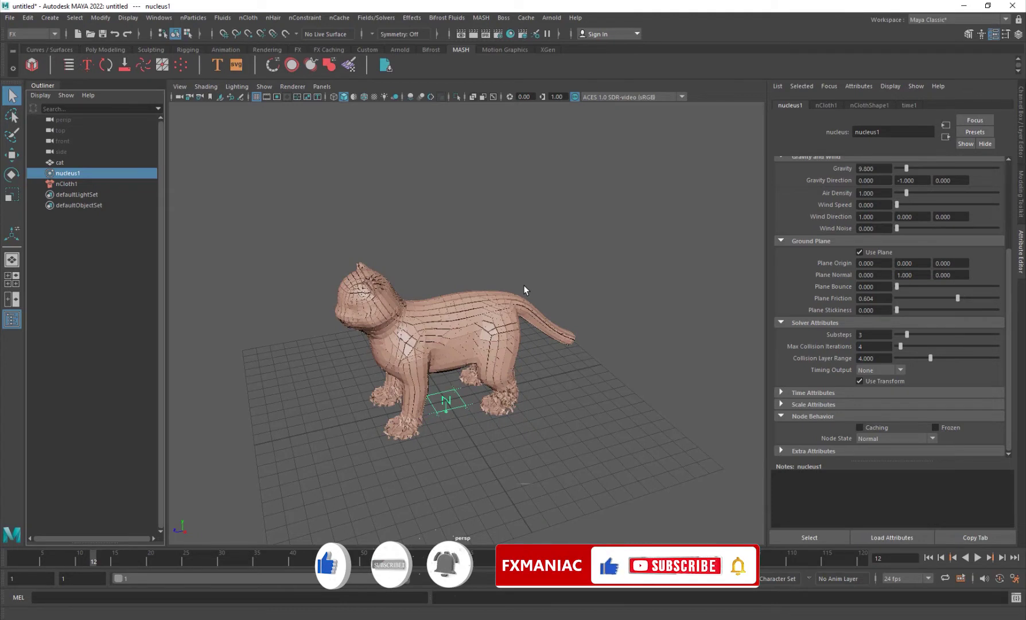
pyautogui.scroll(5, 941, 330)
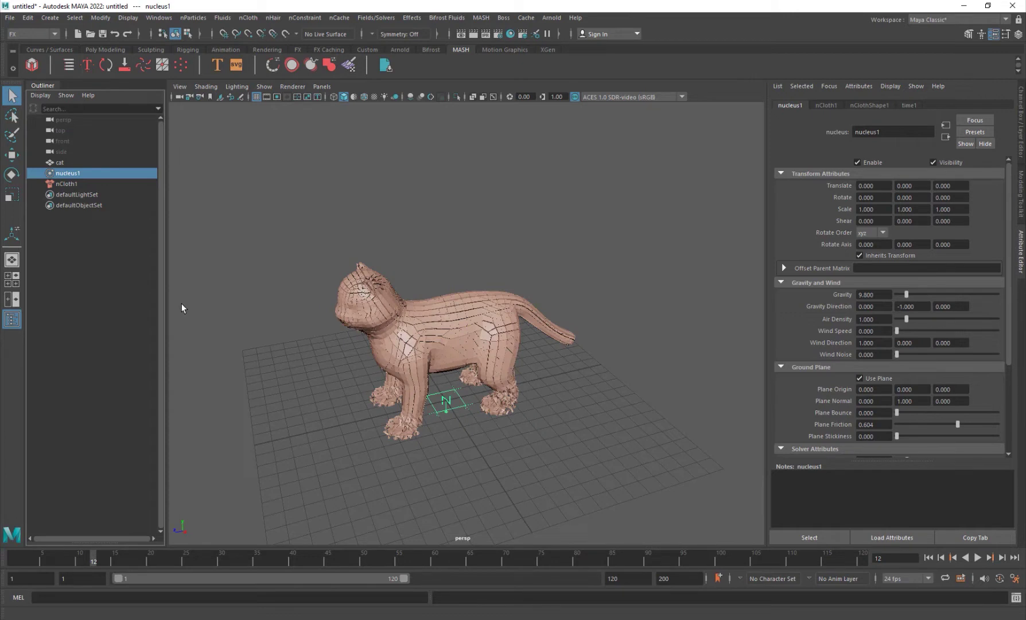
# Step: Start a new scene without saving and create a polygon plane scaled to 24.009
pyautogui.click(77, 34)
pyautogui.click(502, 321)
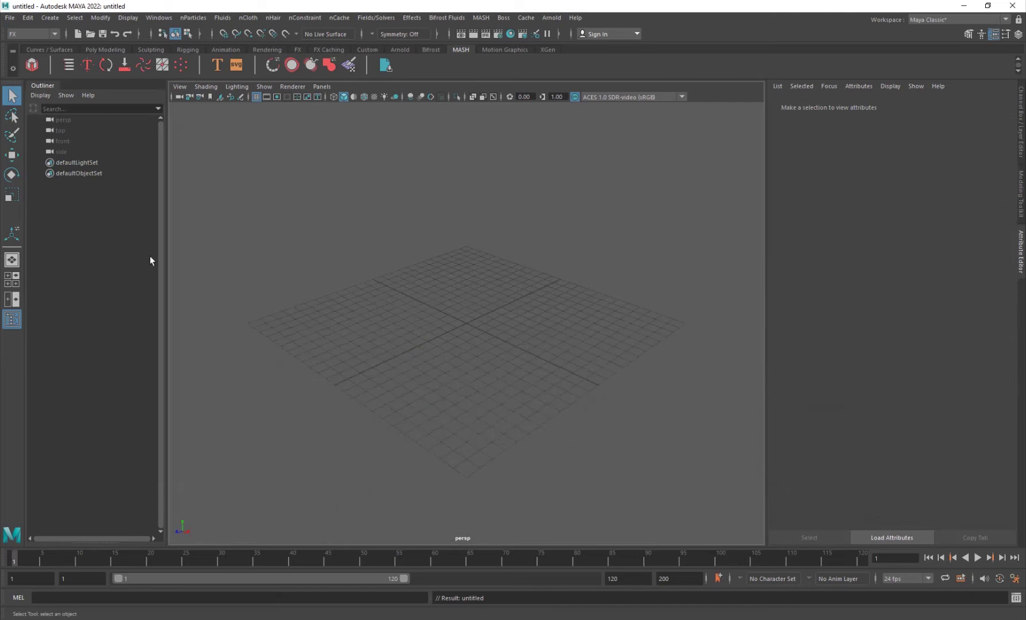
pyautogui.click(12, 319)
pyautogui.hotkey('ctrl', 'a')
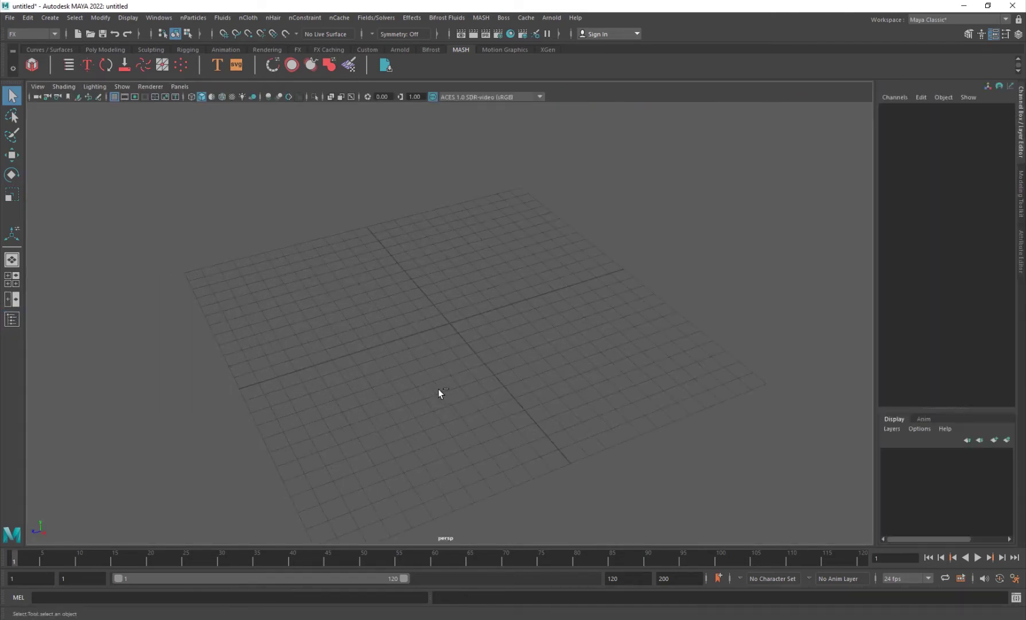
pyautogui.keyDown('shift'); pyautogui.moveTo(522, 321); pyautogui.dragTo(462, 310, button='right'); pyautogui.keyUp('shift')
pyautogui.press('r')
pyautogui.moveTo(462, 340); pyautogui.dragTo(719, 190)
pyautogui.press('w')
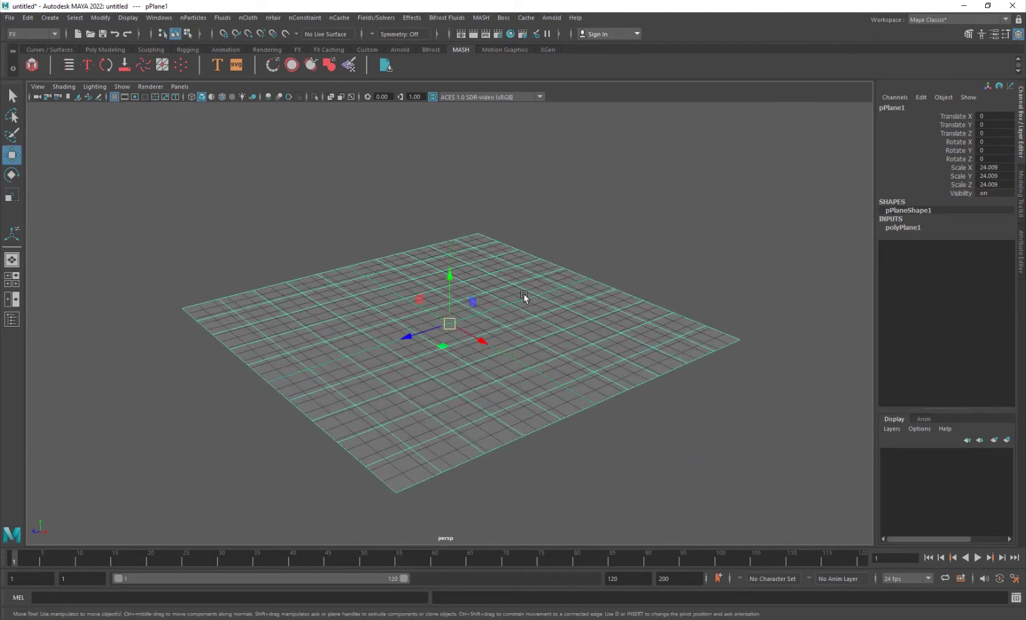
pyautogui.keyDown('alt'); pyautogui.moveTo(530, 386); pyautogui.dragTo(517, 411); pyautogui.keyUp('alt')
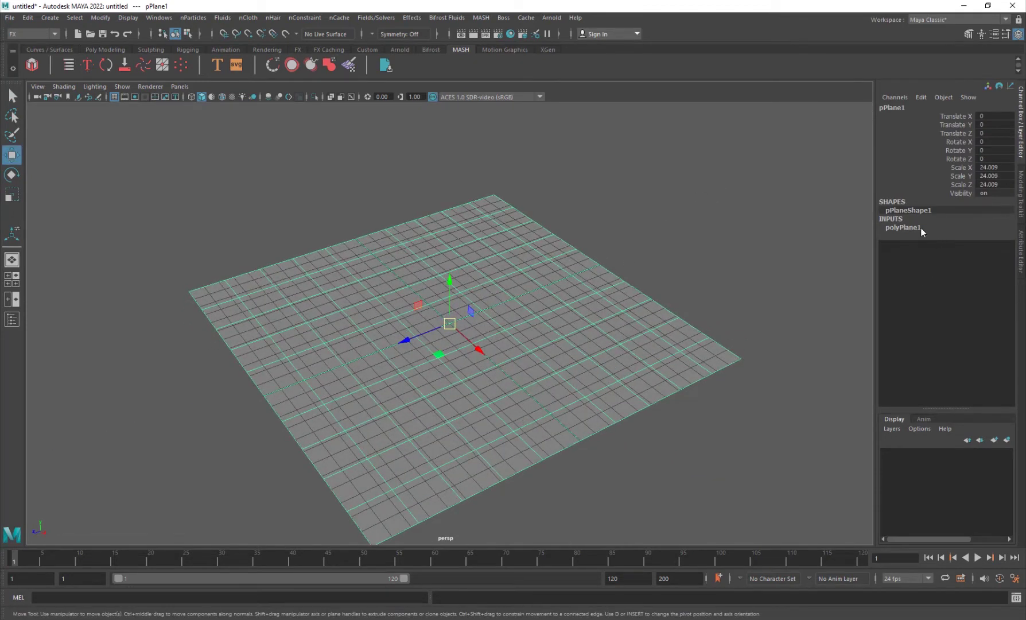
# Step: Set the plane's width and height subdivisions to 40
pyautogui.click(903, 227)
pyautogui.moveTo(950, 255); pyautogui.dragTo(950, 264)
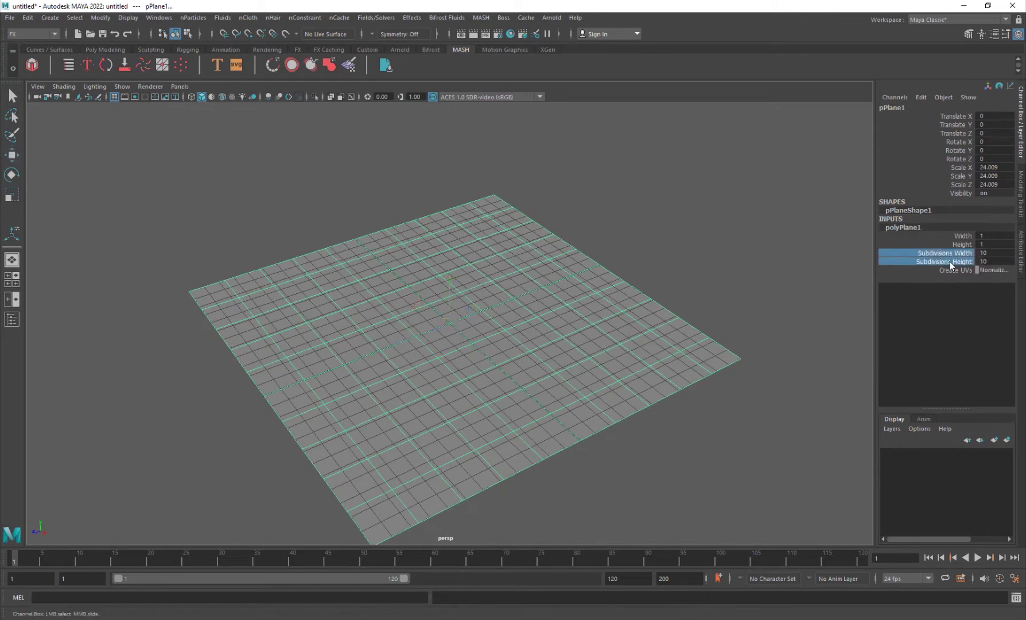
pyautogui.click(984, 253)
pyautogui.write('40')
pyautogui.press('Return')
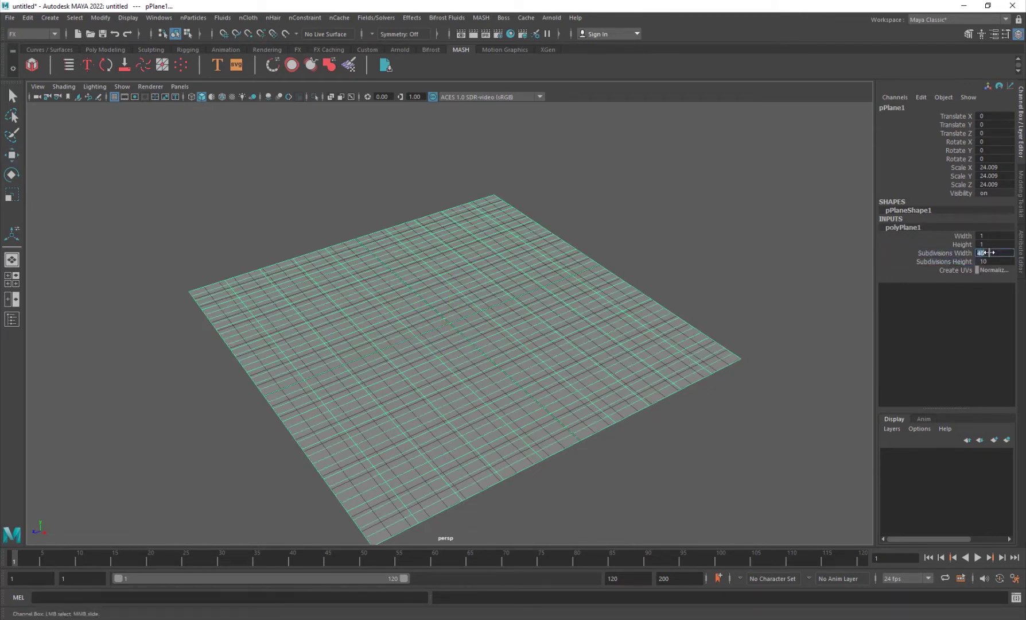
pyautogui.press('Tab')
pyautogui.write('40')
pyautogui.press('Return')
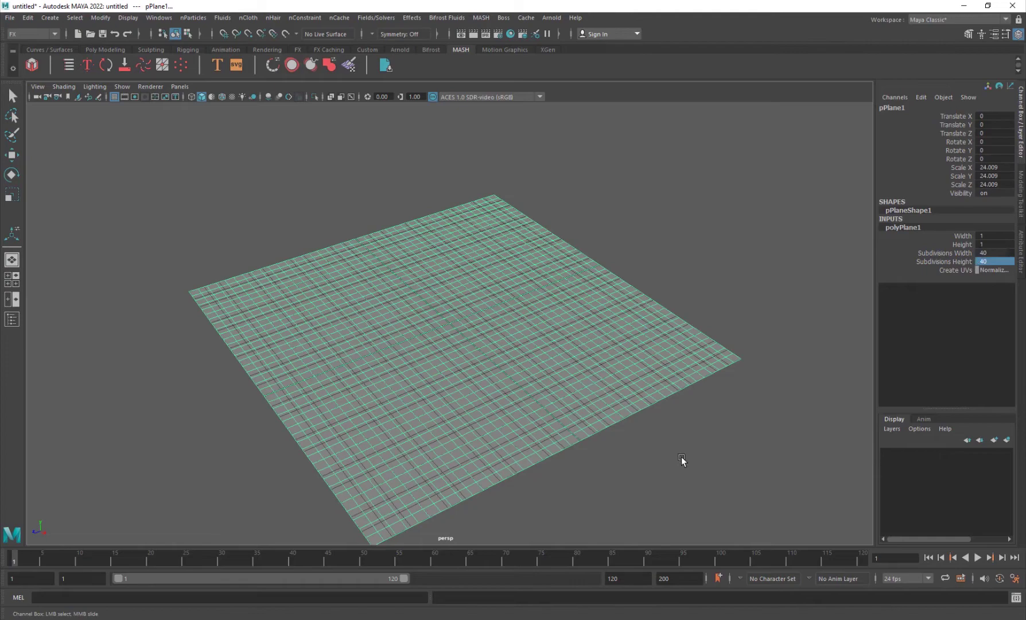
# Step: Raise the plane to Translate Y 0.077 and triangulate it from the Modeling menu set
pyautogui.press('w')
pyautogui.keyDown('alt'); pyautogui.moveTo(411, 378); pyautogui.dragTo(432, 411); pyautogui.keyUp('alt')
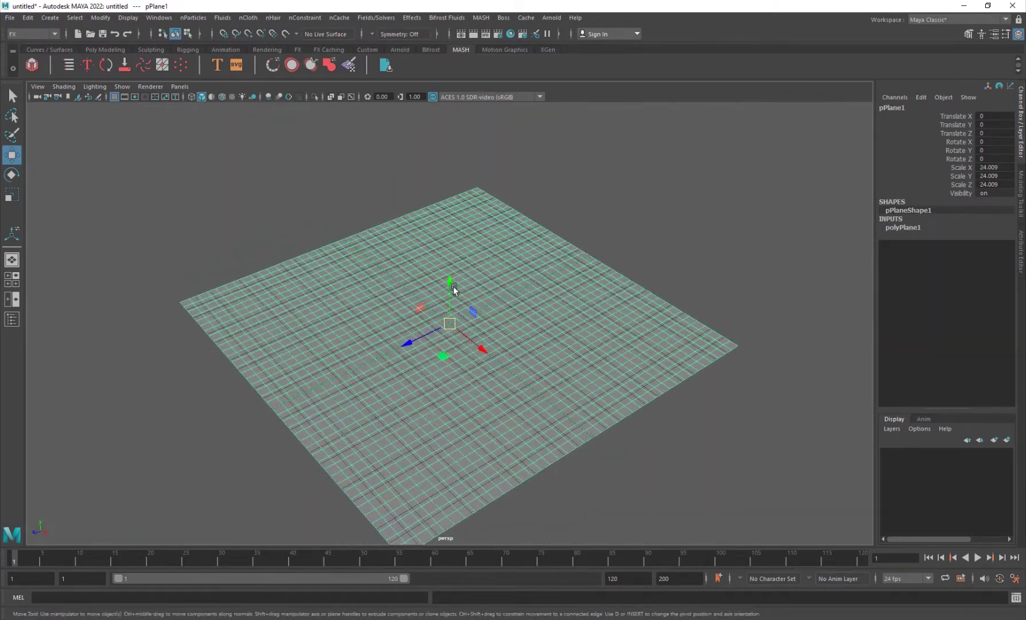
pyautogui.moveTo(451, 290); pyautogui.dragTo(449, 283)
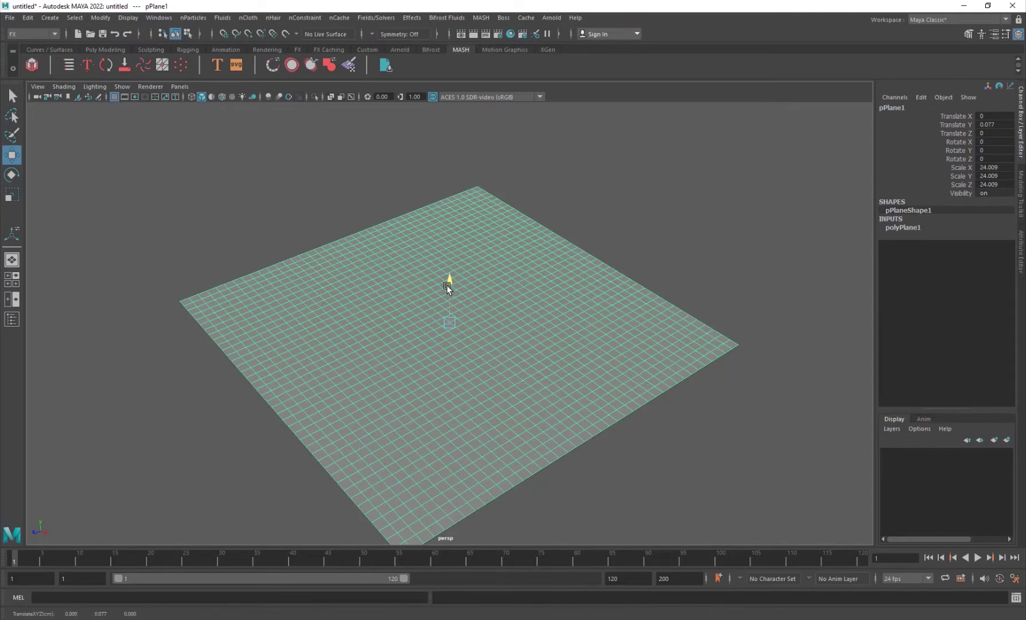
pyautogui.click(459, 355)
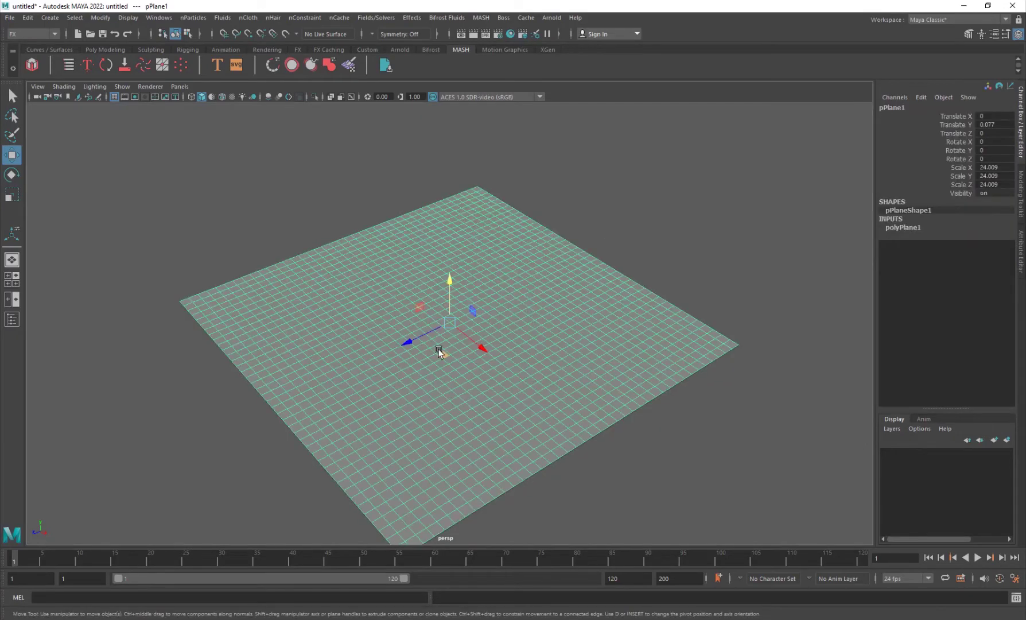
pyautogui.click(23, 36)
pyautogui.click(26, 45)
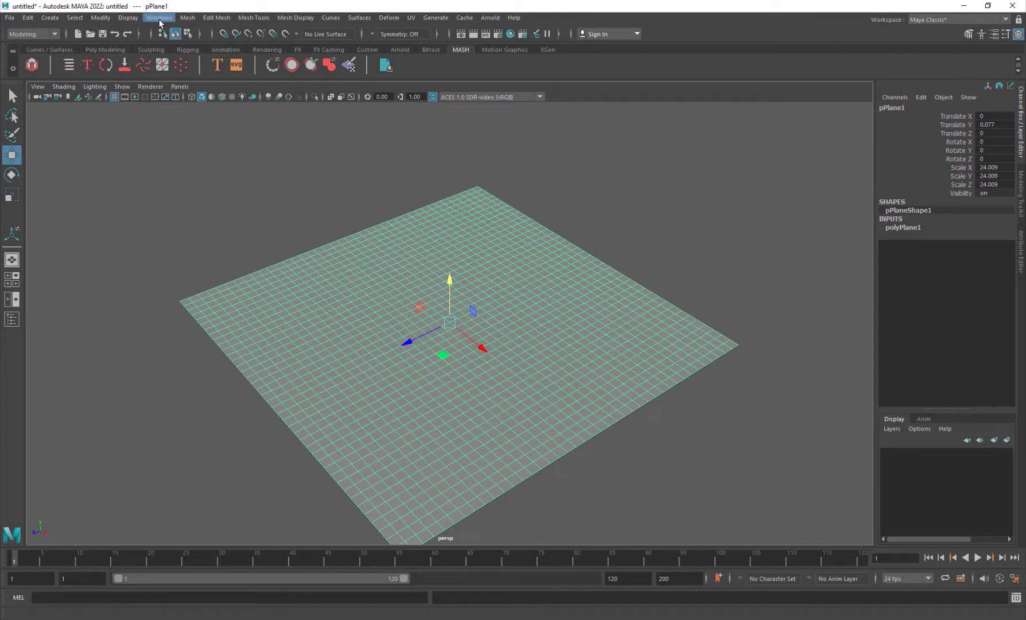
pyautogui.click(187, 17)
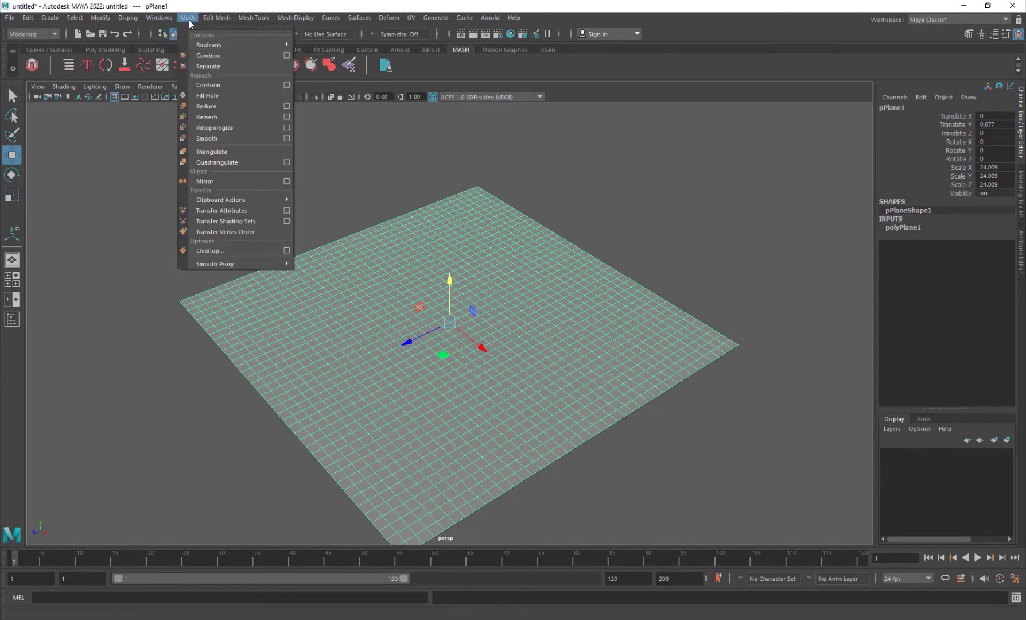
pyautogui.click(212, 151)
pyautogui.press('F8')
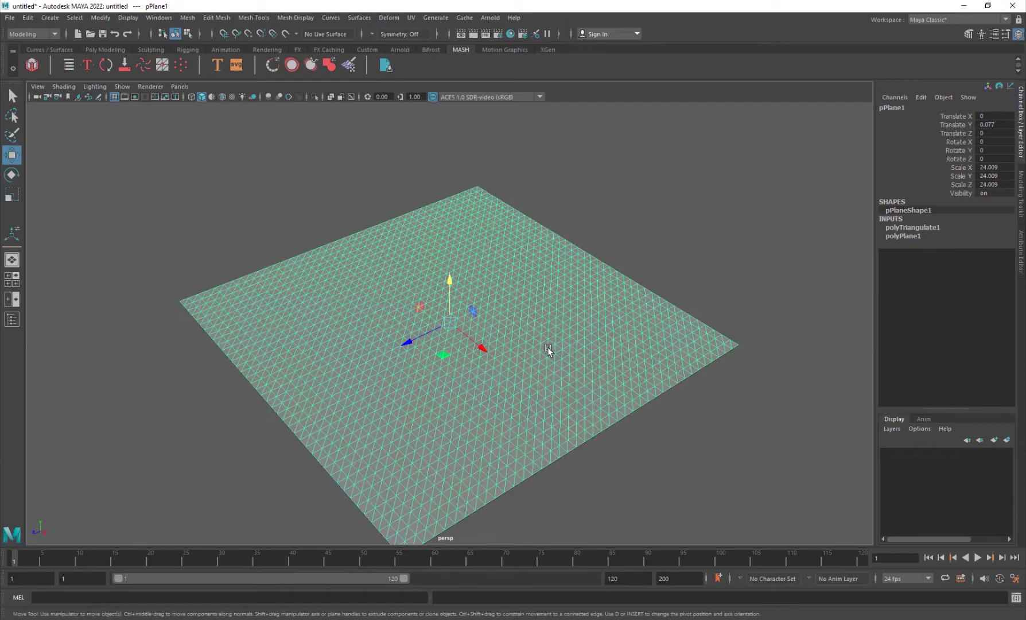
pyautogui.scroll(5, 548, 351)
# Step: Check the shattered reference render, then return to Maya's four-view layout and enlarge the top view
pyautogui.scroll(-3, 521, 369)
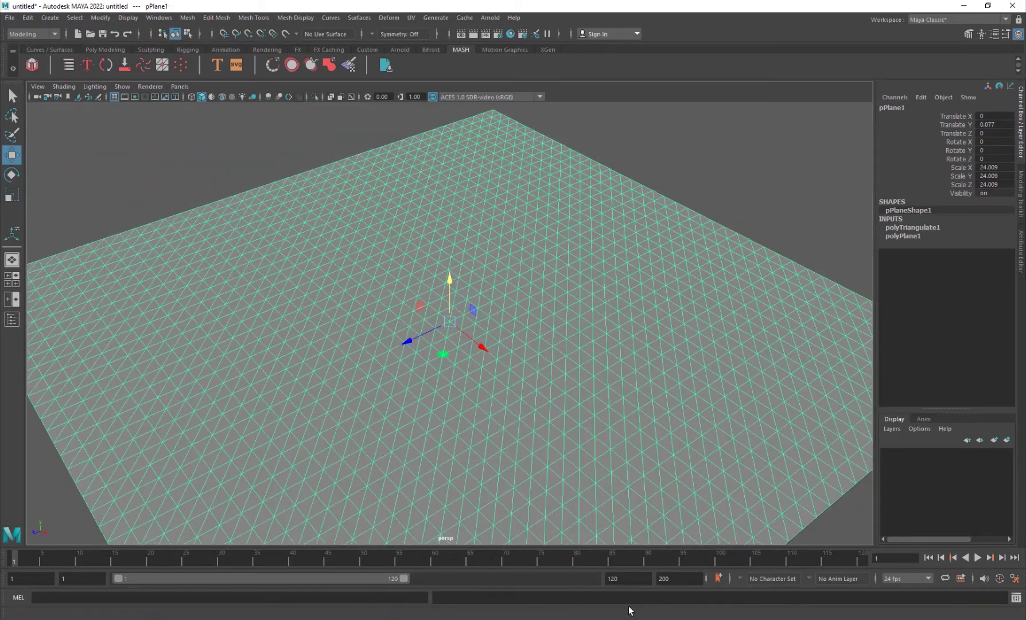
pyautogui.hotkey('alt', 'Tab')
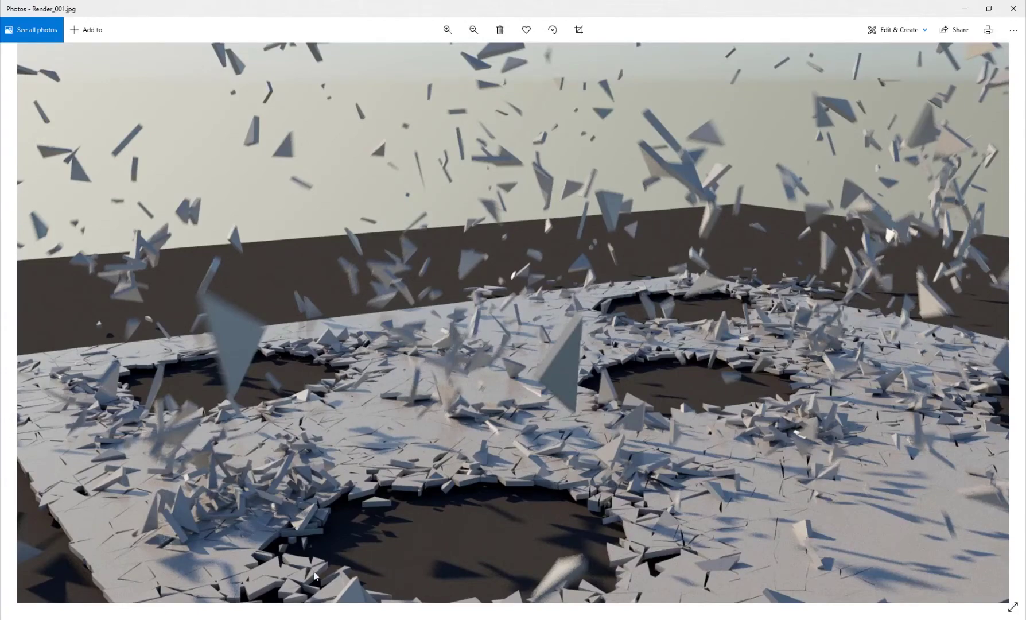
pyautogui.hotkey('alt', 'Tab')
pyautogui.press('space')
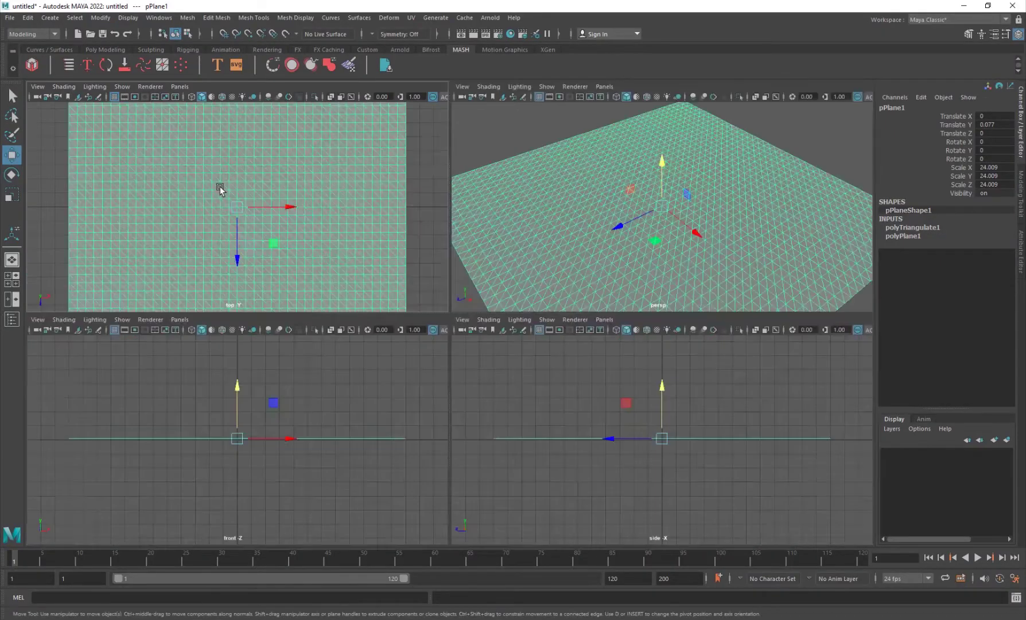
pyautogui.press('space')
# Step: Slice diagonal Multi-Cut lines across the plane's top-left corner and from the upper right
pyautogui.scroll(-2, 261, 201)
pyautogui.moveTo(440, 206); pyautogui.dragTo(390, 208, button='right')
pyautogui.keyDown('shift'); pyautogui.moveTo(436, 175); pyautogui.dragTo(362, 175, button='right'); pyautogui.keyUp('shift')
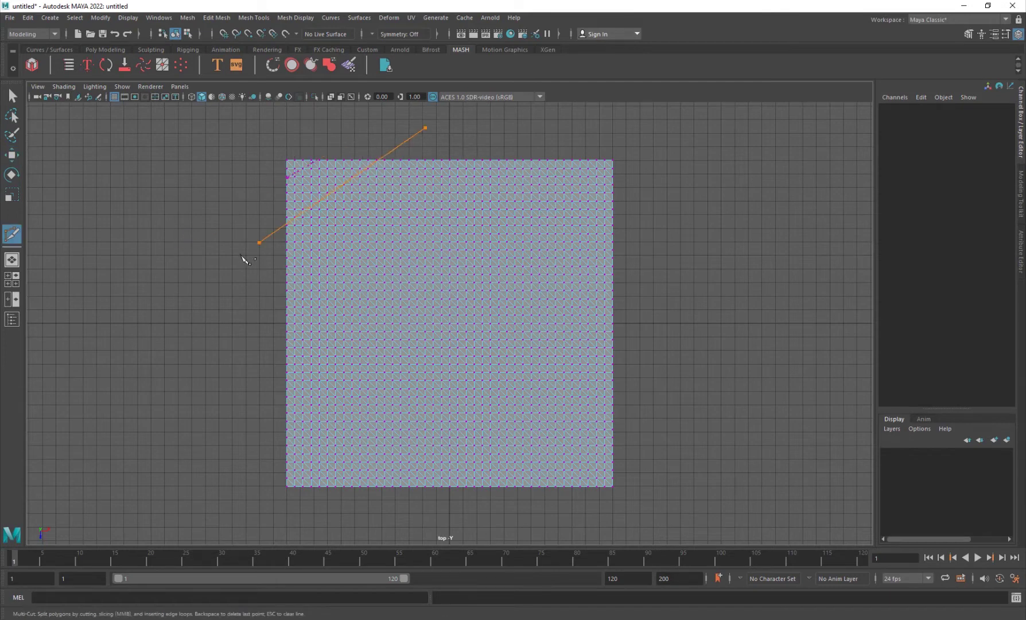
pyautogui.moveTo(245, 260); pyautogui.dragTo(247, 257)
pyautogui.moveTo(333, 229); pyautogui.dragTo(332, 229)
pyautogui.moveTo(517, 149); pyautogui.dragTo(203, 360)
pyautogui.moveTo(561, 146); pyautogui.dragTo(119, 448)
pyautogui.moveTo(644, 143); pyautogui.dragTo(184, 444)
pyautogui.moveTo(539, 253); pyautogui.dragTo(247, 461)
pyautogui.click(247, 460)
# Step: Add more diagonal cuts running toward the lower left, cancelling the stray cut
pyautogui.moveTo(636, 228); pyautogui.dragTo(229, 527)
pyautogui.moveTo(681, 239); pyautogui.dragTo(307, 513)
pyautogui.moveTo(691, 282); pyautogui.dragTo(357, 534)
pyautogui.moveTo(689, 322); pyautogui.dragTo(443, 523)
pyautogui.moveTo(693, 362); pyautogui.dragTo(500, 535)
pyautogui.press('Escape')
# Step: Slice cuts across the top-right corner, recentre the top view, and add two more cuts
pyautogui.moveTo(488, 153); pyautogui.dragTo(652, 260)
pyautogui.moveTo(423, 151); pyautogui.dragTo(737, 378)
pyautogui.press('Escape')
pyautogui.press('Escape')
pyautogui.press('Escape')
pyautogui.keyDown('alt'); pyautogui.moveTo(304, 399); pyautogui.dragTo(278, 378, button='middle'); pyautogui.keyUp('alt')
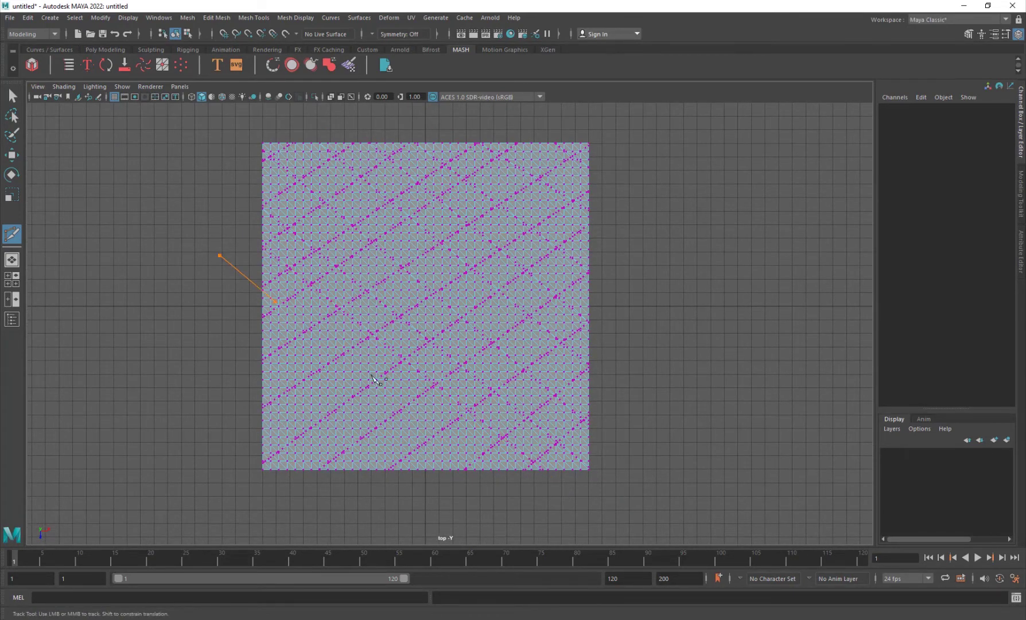
pyautogui.moveTo(174, 268); pyautogui.dragTo(452, 522)
pyautogui.moveTo(189, 337); pyautogui.dragTo(411, 525)
# Step: Slice a series of horizontal cuts from the plane's top edge down to its bottom
pyautogui.moveTo(565, 168); pyautogui.dragTo(694, 156)
pyautogui.moveTo(115, 177); pyautogui.dragTo(771, 178)
pyautogui.moveTo(183, 199); pyautogui.dragTo(708, 209)
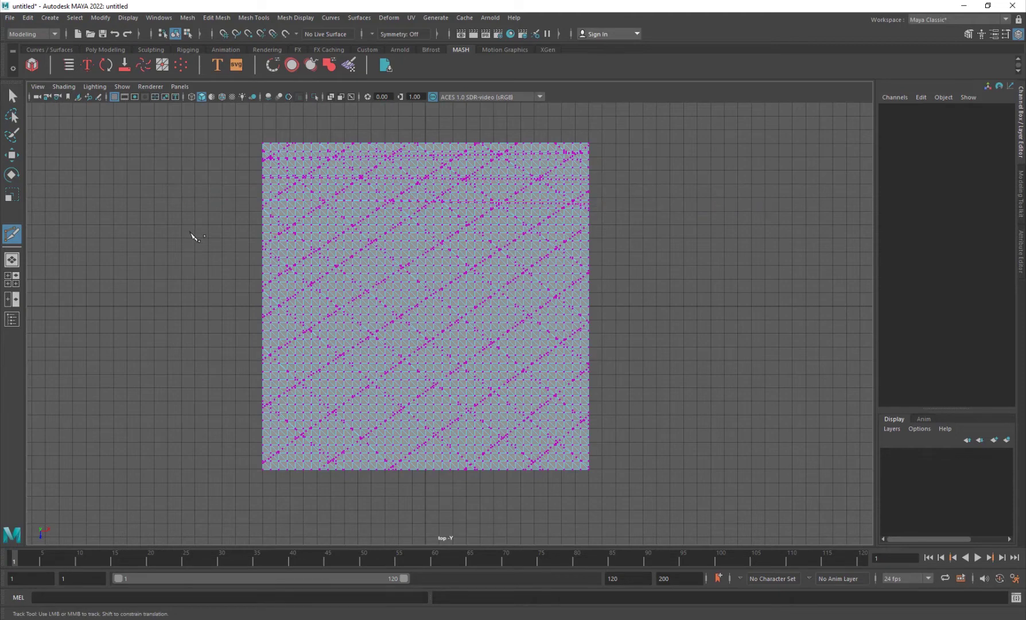
pyautogui.moveTo(191, 233); pyautogui.dragTo(694, 242)
pyautogui.moveTo(179, 278); pyautogui.dragTo(727, 272)
pyautogui.moveTo(350, 317); pyautogui.dragTo(709, 317)
pyautogui.moveTo(185, 351); pyautogui.dragTo(737, 351)
pyautogui.moveTo(207, 403); pyautogui.dragTo(696, 416)
pyautogui.moveTo(223, 428); pyautogui.dragTo(720, 427)
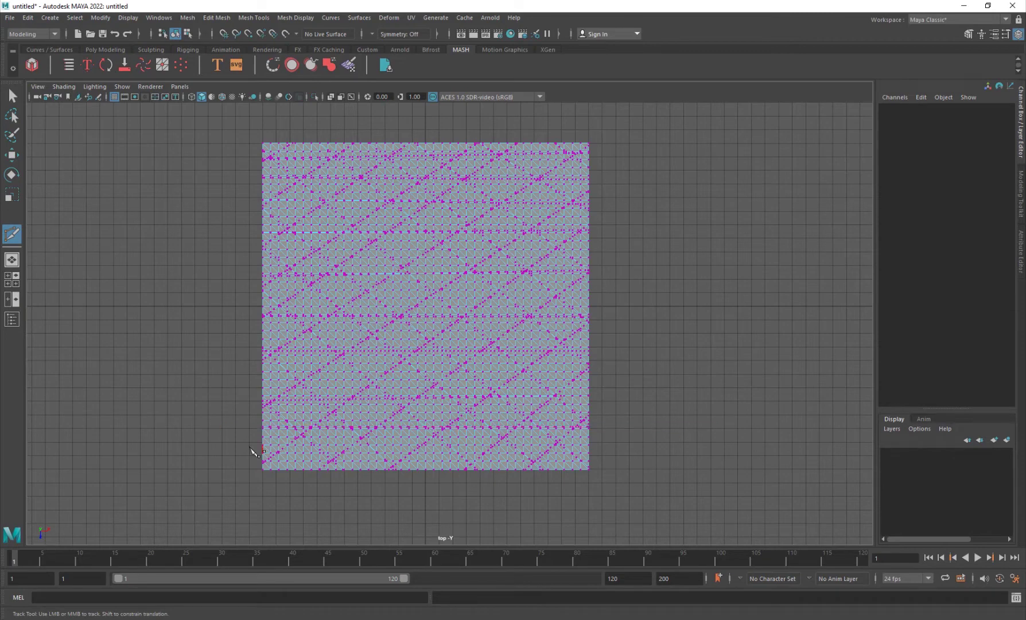
pyautogui.moveTo(551, 457); pyautogui.dragTo(800, 459)
# Step: Add a vertical cut and three long diagonal cuts across the plane
pyautogui.moveTo(293, 502); pyautogui.dragTo(353, 503)
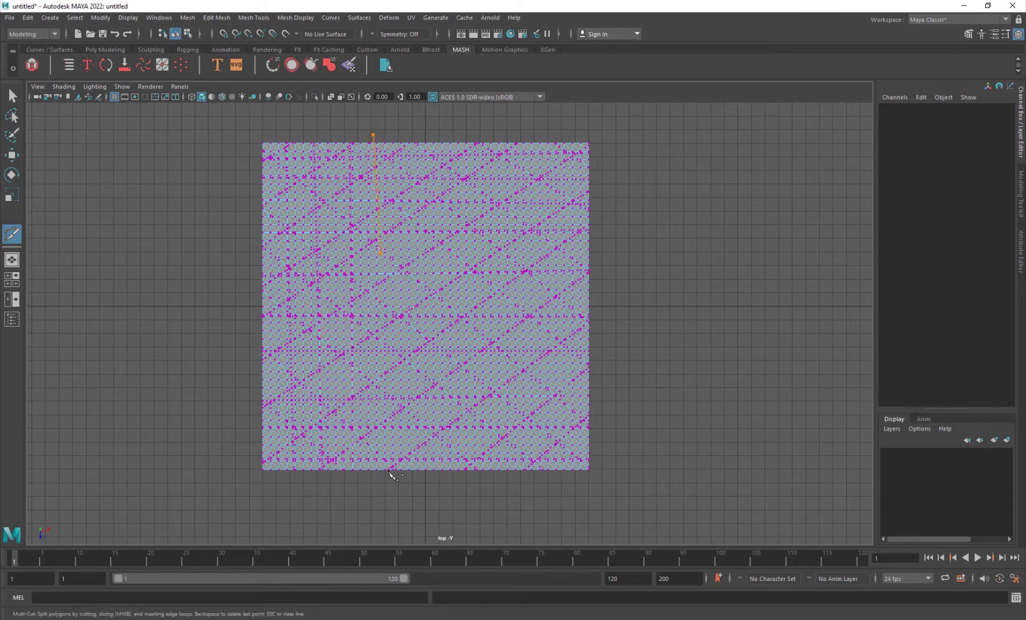
pyautogui.click(403, 507)
pyautogui.moveTo(728, 175); pyautogui.dragTo(32, 457)
pyautogui.moveTo(110, 219); pyautogui.dragTo(259, 280)
pyautogui.moveTo(714, 226); pyautogui.dragTo(121, 490)
# Step: Inspect the cut plane in perspective, then switch to the Move tool in Object Mode
pyautogui.press('space')
pyautogui.press('space')
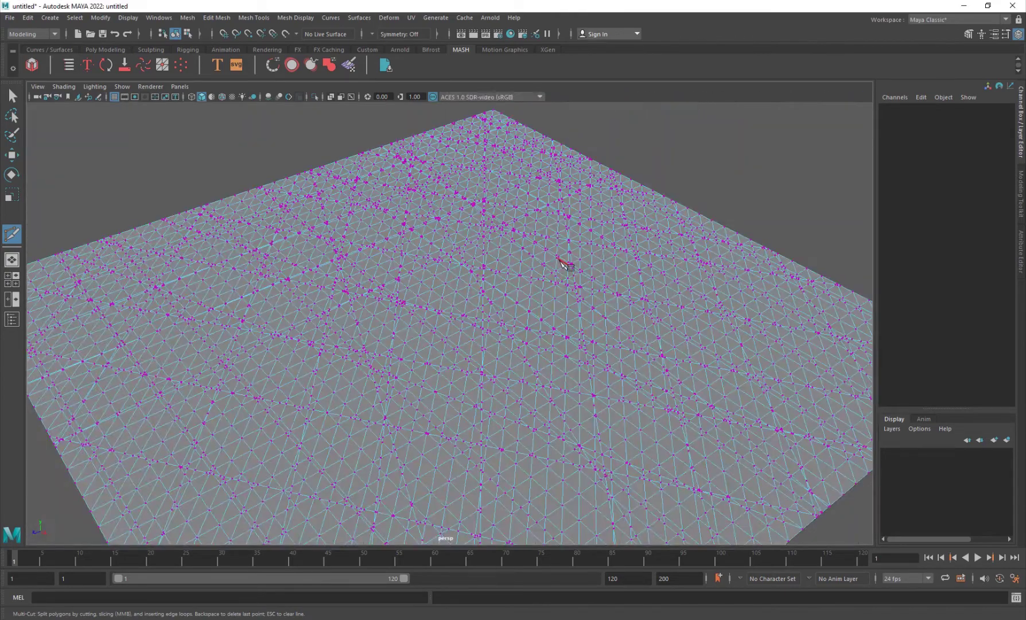
pyautogui.keyDown('alt'); pyautogui.moveTo(560, 258); pyautogui.dragTo(430, 365, button='right'); pyautogui.keyUp('alt')
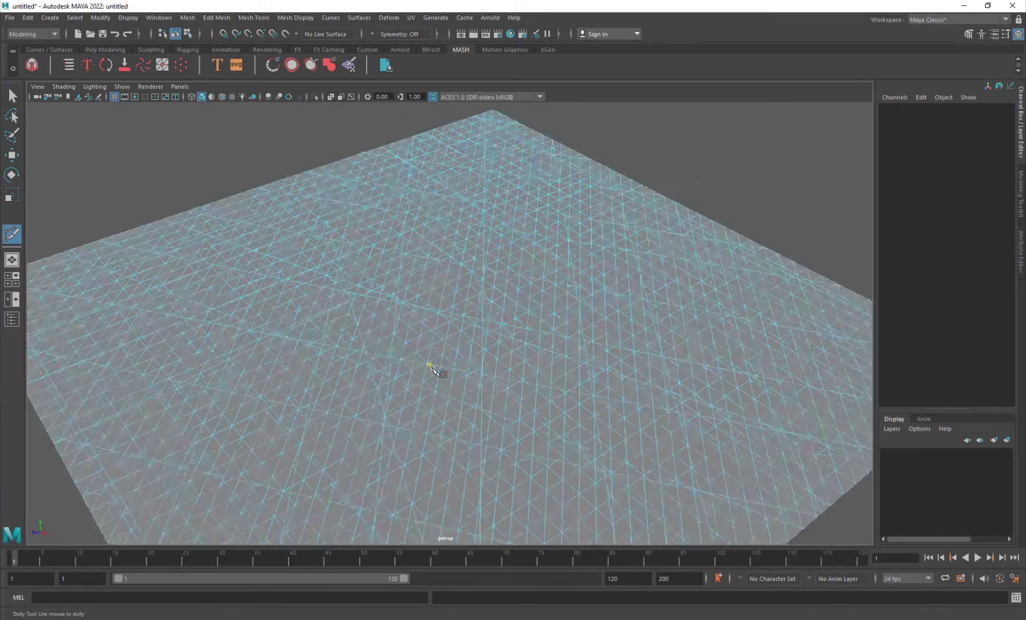
pyautogui.press('w')
pyautogui.moveTo(383, 295); pyautogui.dragTo(497, 254, button='right')
# Step: Apply Mesh > Triangulate to the plane and reselect it as a whole object
pyautogui.click(183, 18)
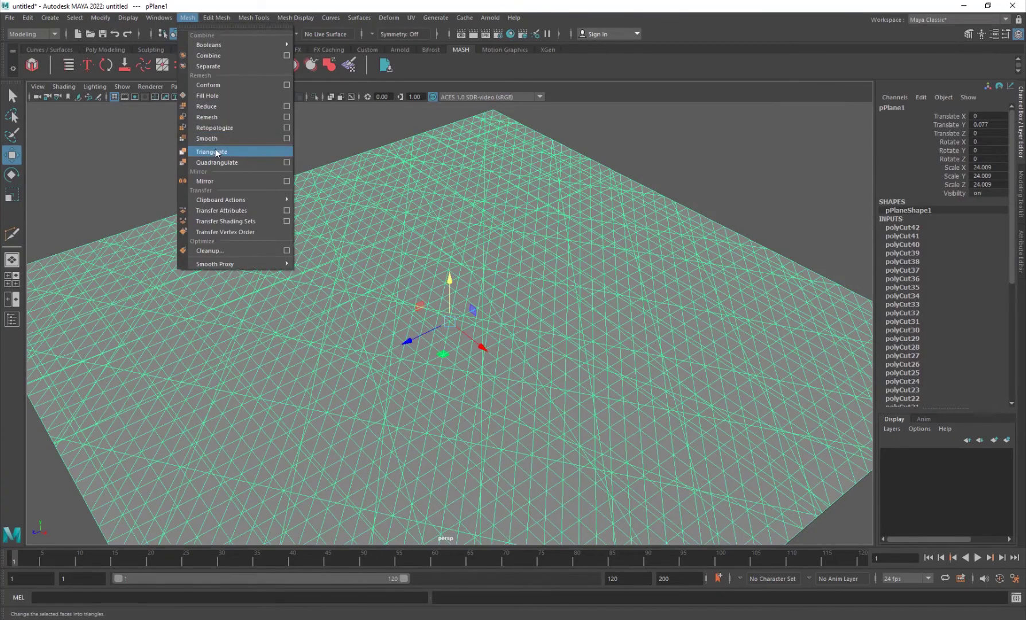
pyautogui.click(213, 152)
pyautogui.click(733, 172)
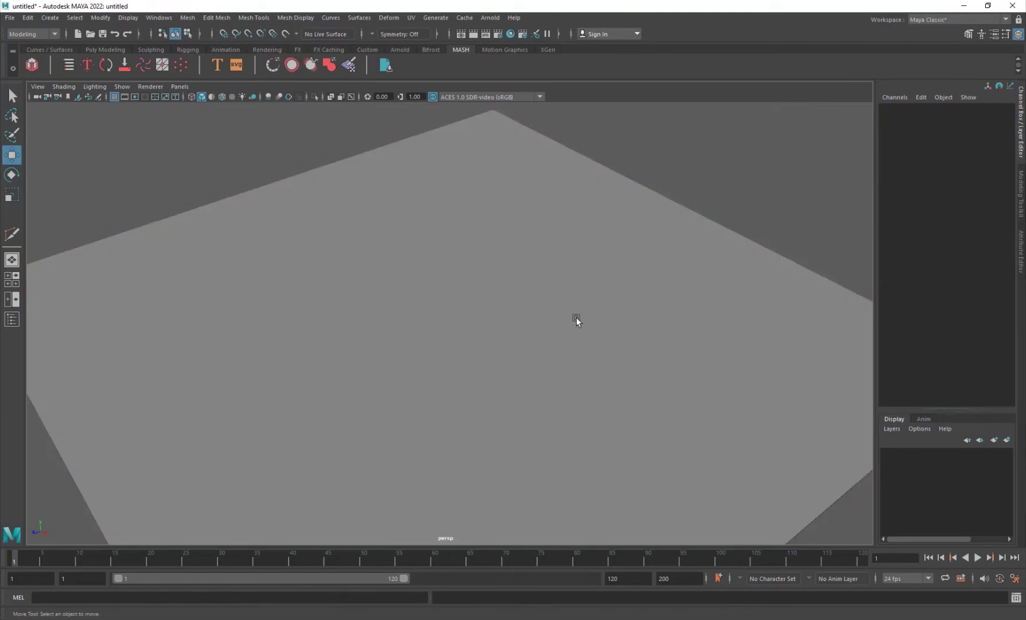
pyautogui.click(576, 317)
# Step: Switch to Face mode and marquee-select all of the plane's faces
pyautogui.scroll(3, 369, 319)
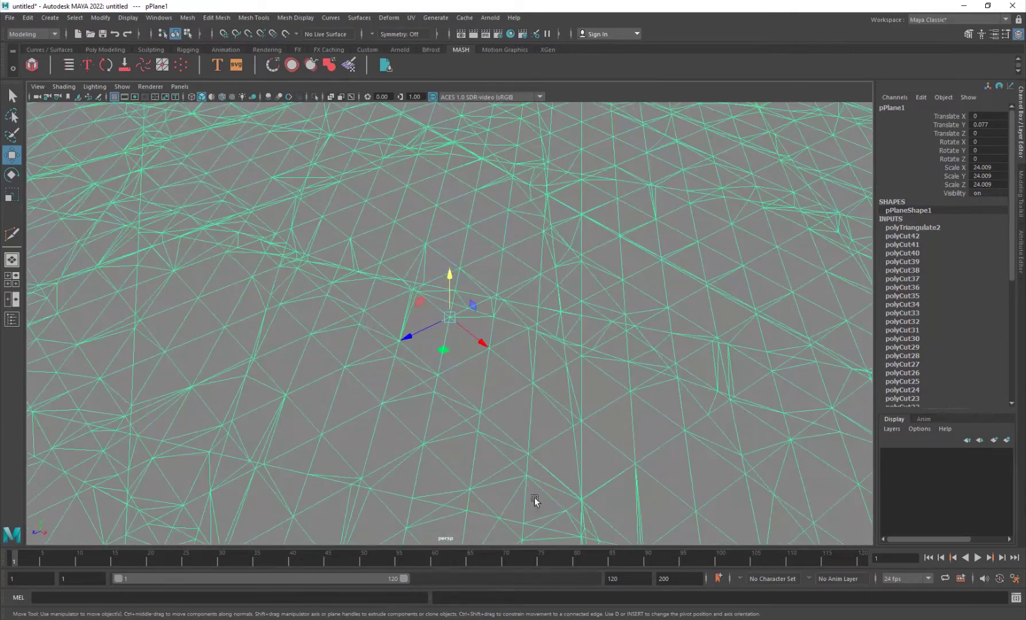
pyautogui.scroll(-5, 471, 342)
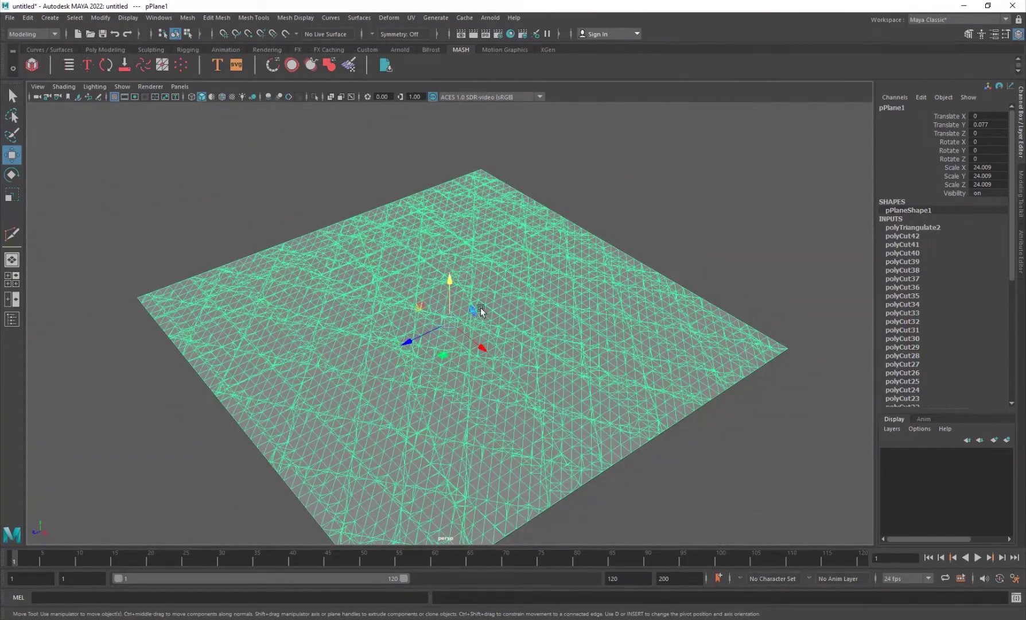
pyautogui.keyDown('alt'); pyautogui.moveTo(504, 341); pyautogui.dragTo(512, 254); pyautogui.keyUp('alt')
pyautogui.moveTo(511, 254); pyautogui.dragTo(512, 280, button='right')
pyautogui.scroll(-4, 508, 281)
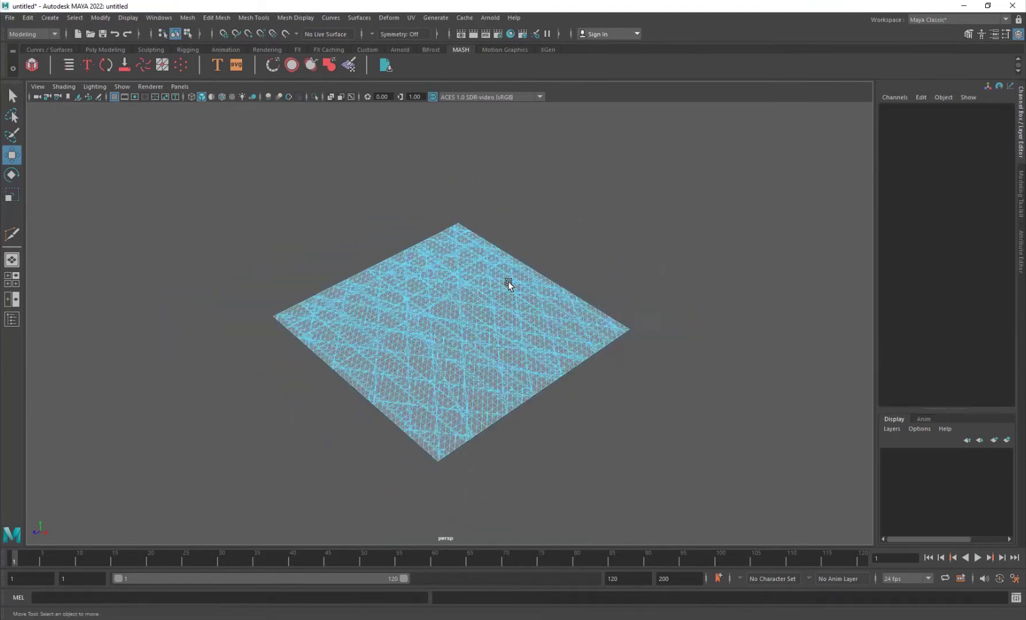
pyautogui.moveTo(222, 205); pyautogui.dragTo(643, 453)
pyautogui.moveTo(433, 280); pyautogui.dragTo(433, 282, button='right')
pyautogui.moveTo(211, 199); pyautogui.dragTo(701, 498)
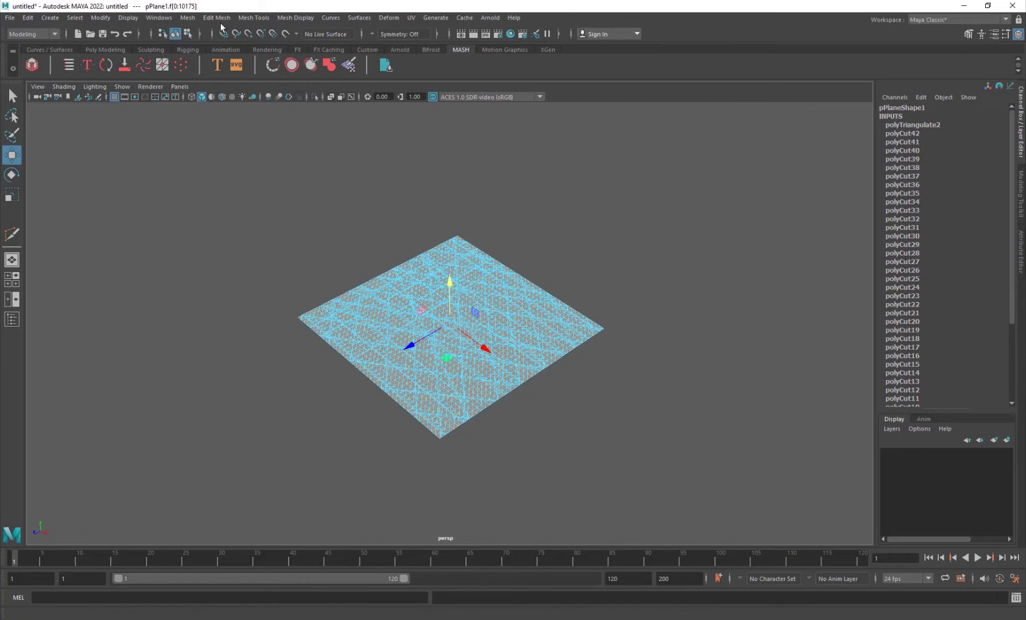
# Step: Detach the selected faces with Edit Mesh > Detach
pyautogui.click(192, 19)
pyautogui.moveTo(210, 21)
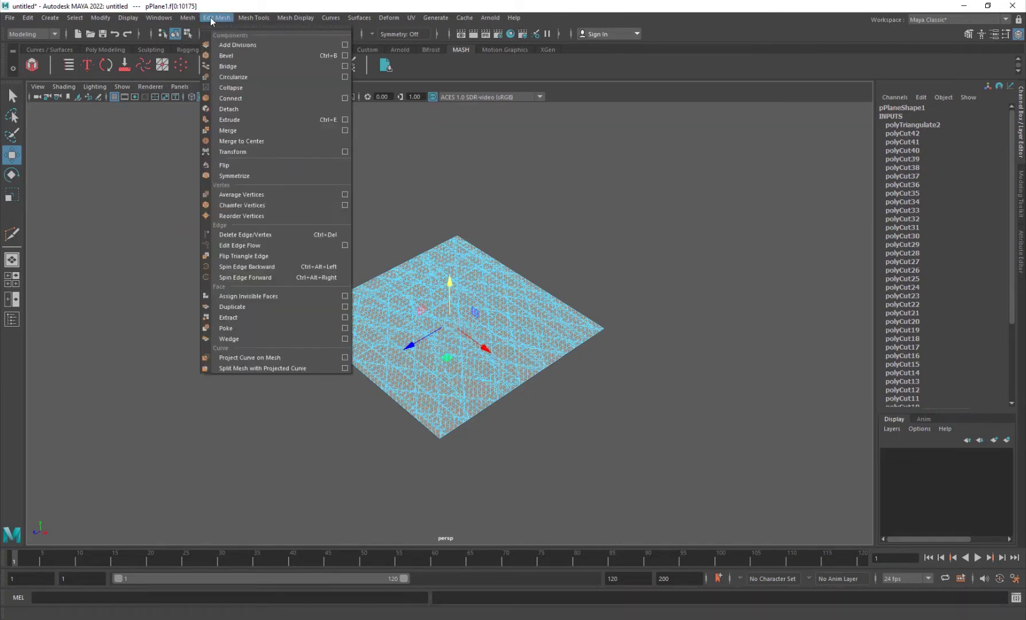
pyautogui.click(241, 109)
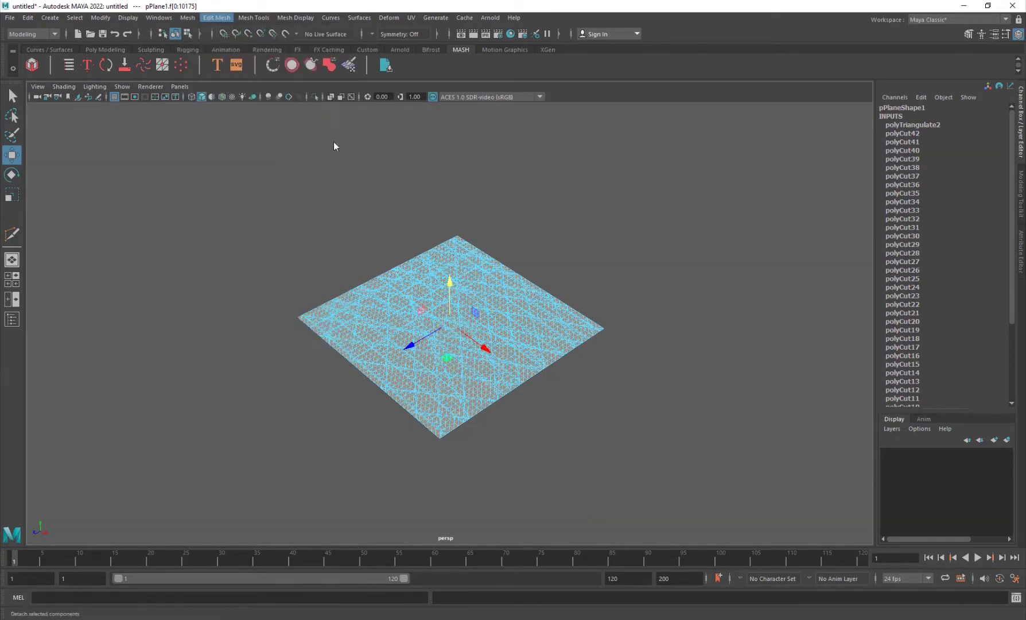
# Step: Select every edge in Edge mode and detach the plane along them
pyautogui.moveTo(497, 272); pyautogui.dragTo(498, 192, button='right')
pyautogui.moveTo(213, 172); pyautogui.dragTo(800, 511)
pyautogui.rightClick(438, 290)
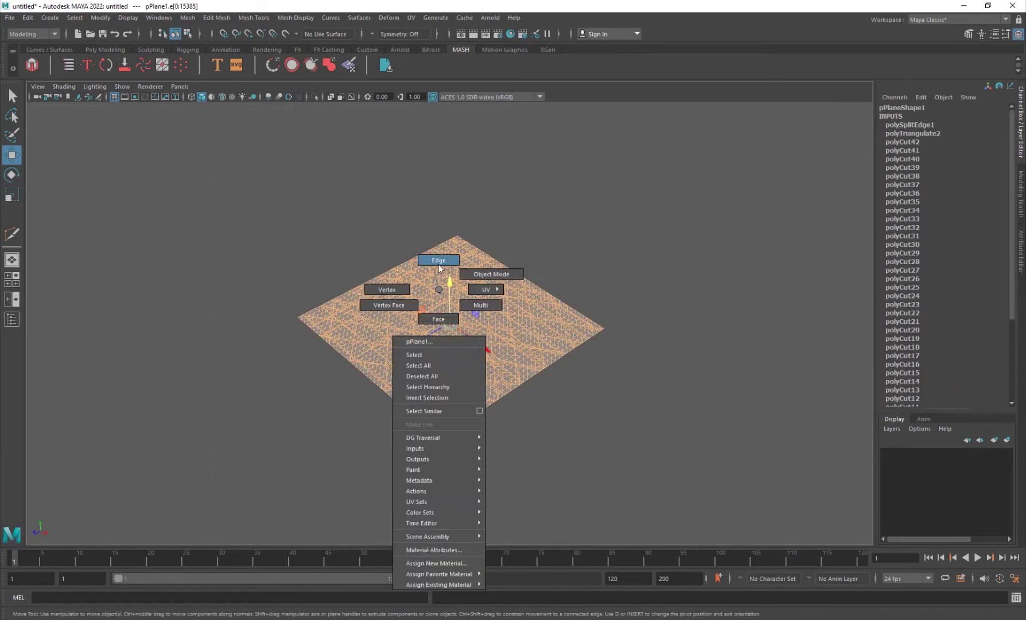
pyautogui.click(439, 268)
pyautogui.moveTo(199, 187); pyautogui.dragTo(708, 499)
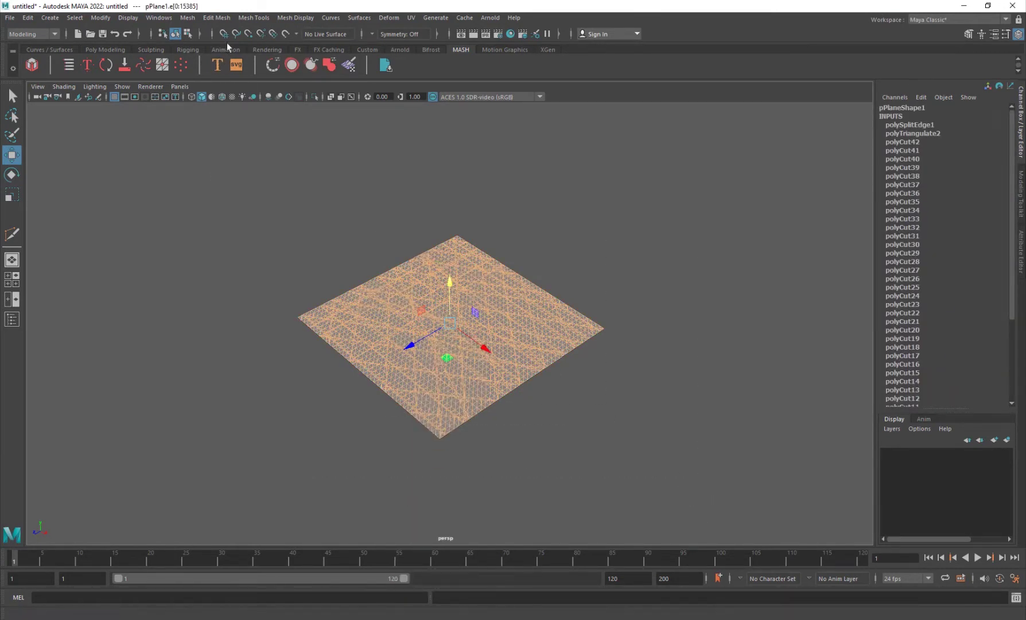
pyautogui.click(217, 17)
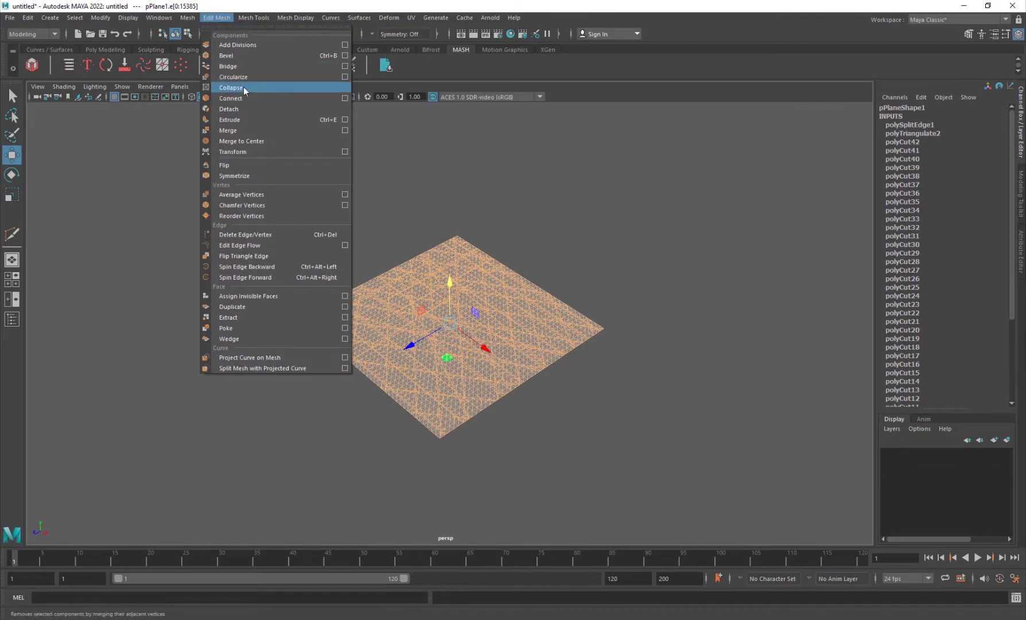
pyautogui.click(235, 109)
# Step: Return to Object Mode and reselect the plane to check its polySplitEdge history
pyautogui.moveTo(432, 292); pyautogui.dragTo(573, 234, button='right')
pyautogui.click(568, 400)
pyautogui.keyDown('alt'); pyautogui.moveTo(568, 401); pyautogui.dragTo(407, 397); pyautogui.keyUp('alt')
pyautogui.click(448, 324)
pyautogui.click(461, 439)
pyautogui.keyDown('alt'); pyautogui.moveTo(461, 439); pyautogui.dragTo(388, 395); pyautogui.keyUp('alt')
pyautogui.click(438, 387)
pyautogui.scroll(-2, 388, 395)
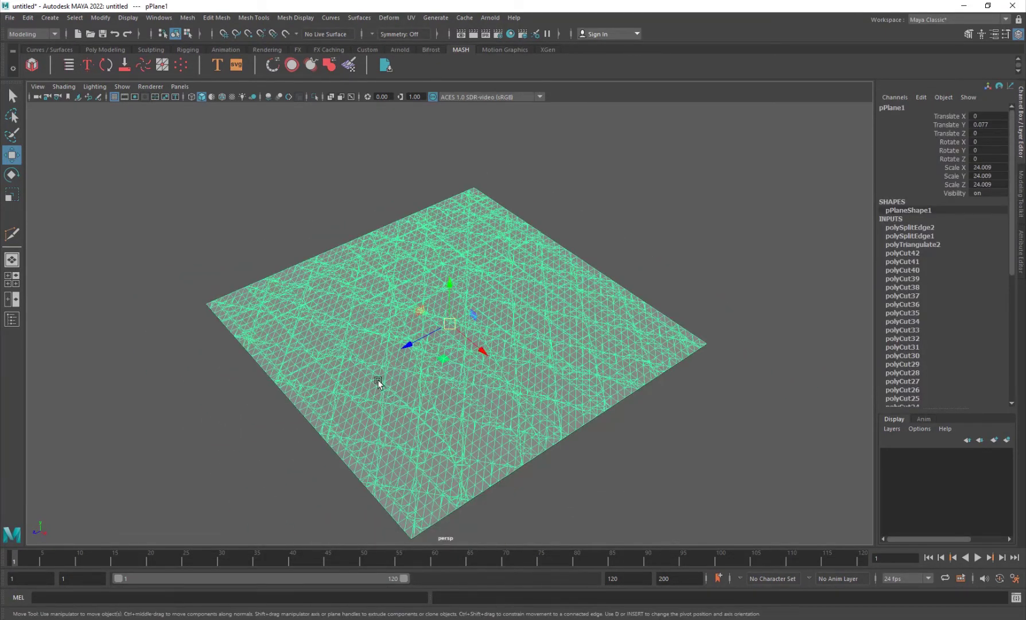
# Step: Switch the viewport background to a blue gradient with Alt+B
pyautogui.click(246, 212)
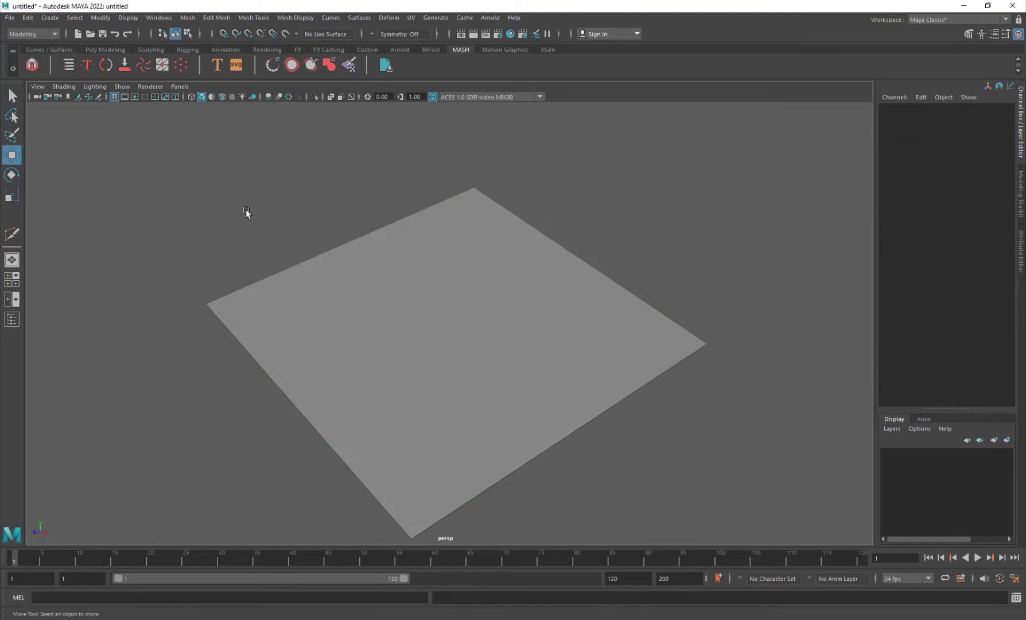
pyautogui.hotkey('alt', 'b')
pyautogui.hotkey('alt', 'b')
pyautogui.moveTo(339, 382)
pyautogui.keyDown('alt'); pyautogui.mouseDown()
pyautogui.moveTo(309, 364)
pyautogui.moveTo(362, 370)
pyautogui.moveTo(320, 388)
pyautogui.mouseUp(); pyautogui.keyUp('alt')
# Step: In the FX menu set, turn the selected plane into an nCloth
pyautogui.click(364, 366)
pyautogui.scroll(3, 379, 373)
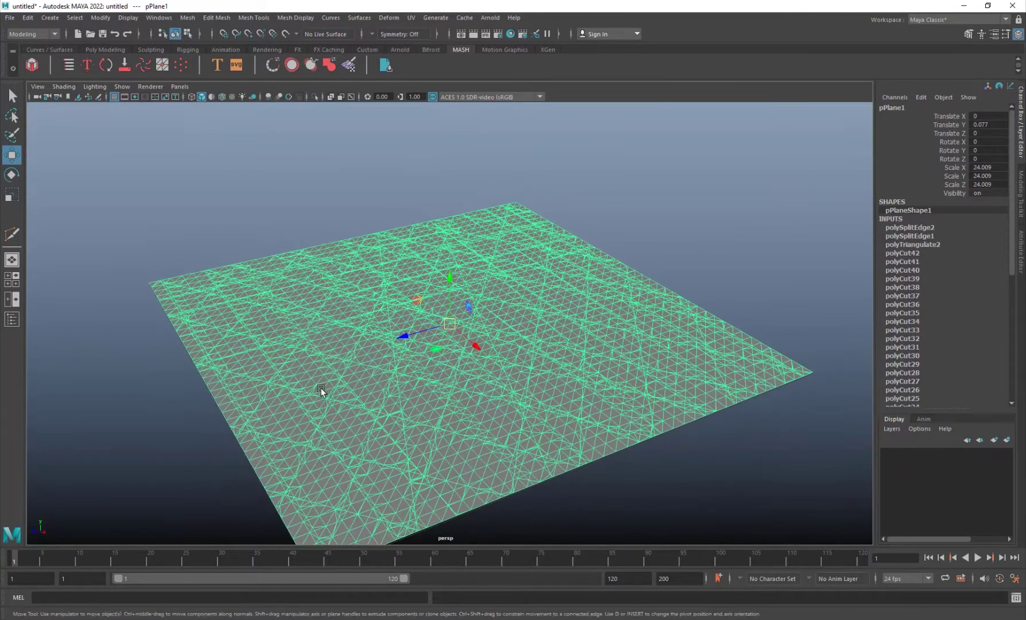
pyautogui.click(21, 35)
pyautogui.click(12, 78)
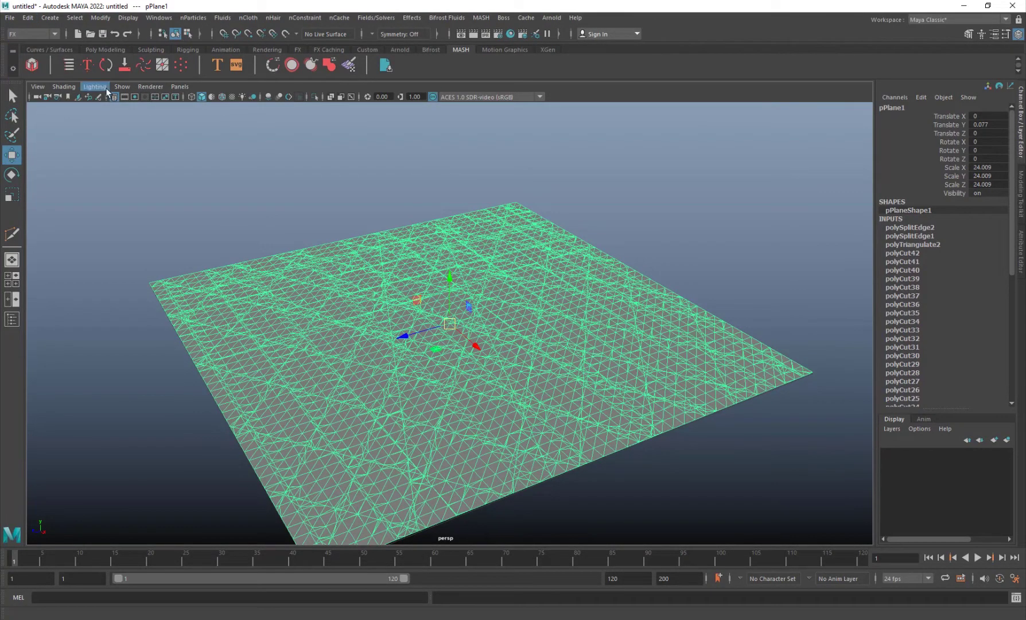
pyautogui.click(253, 20)
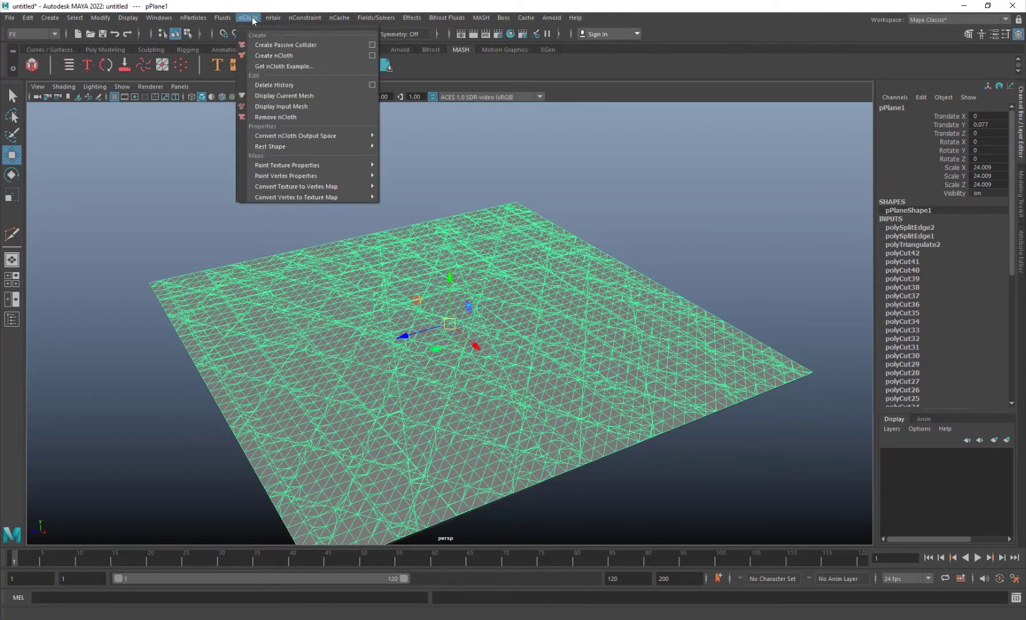
pyautogui.click(293, 55)
# Step: Test-play the cloth simulation, then stop and rewind to frame 1
pyautogui.click(641, 181)
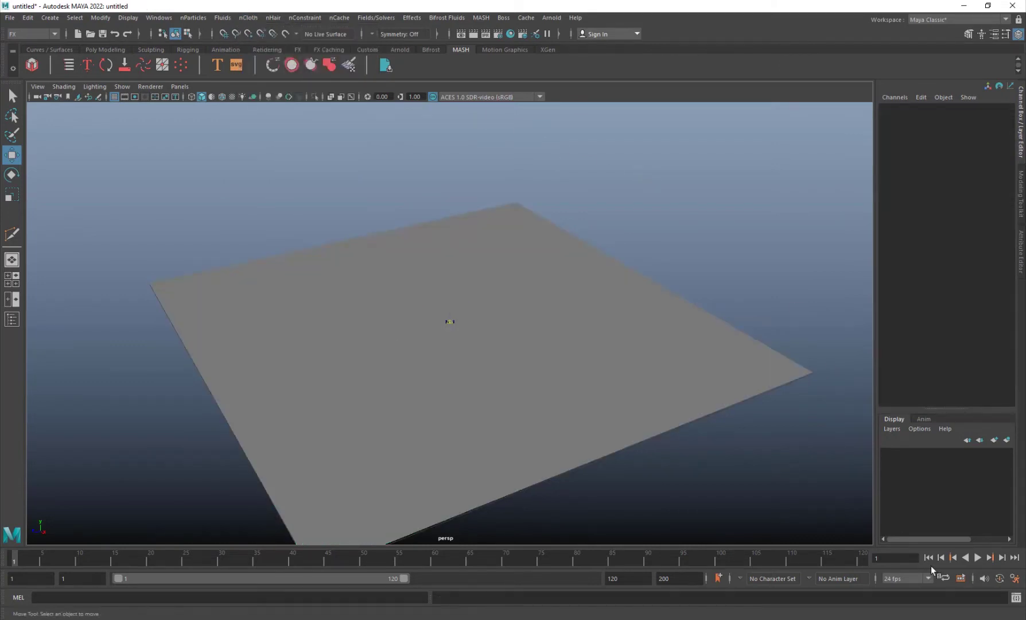
pyautogui.click(978, 557)
pyautogui.click(977, 557)
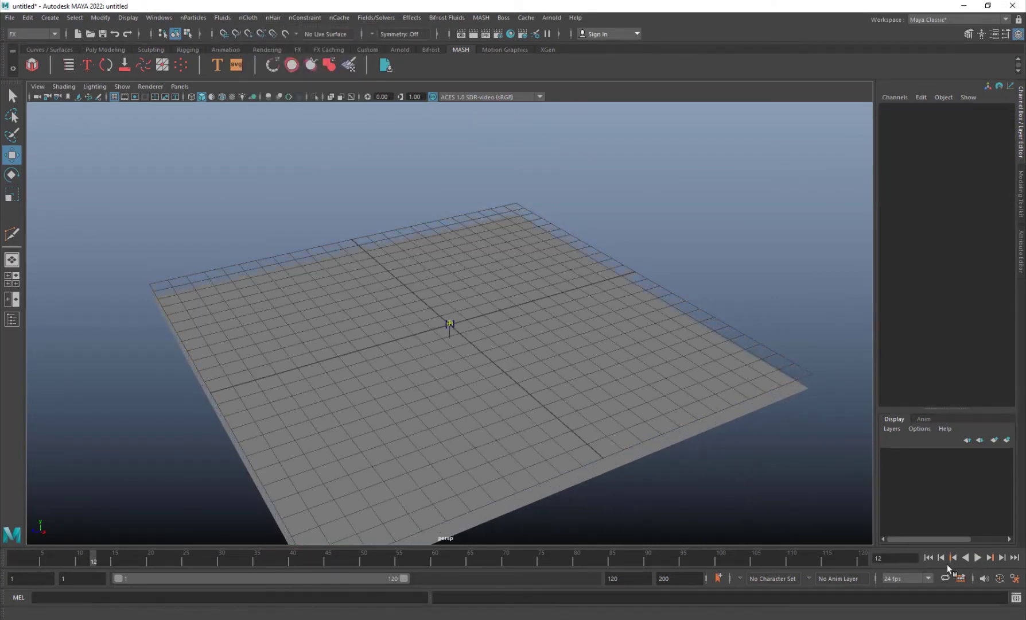
pyautogui.click(929, 557)
# Step: Select nucleus1 in the Outliner and enable Use Plane in its Attribute Editor
pyautogui.click(11, 319)
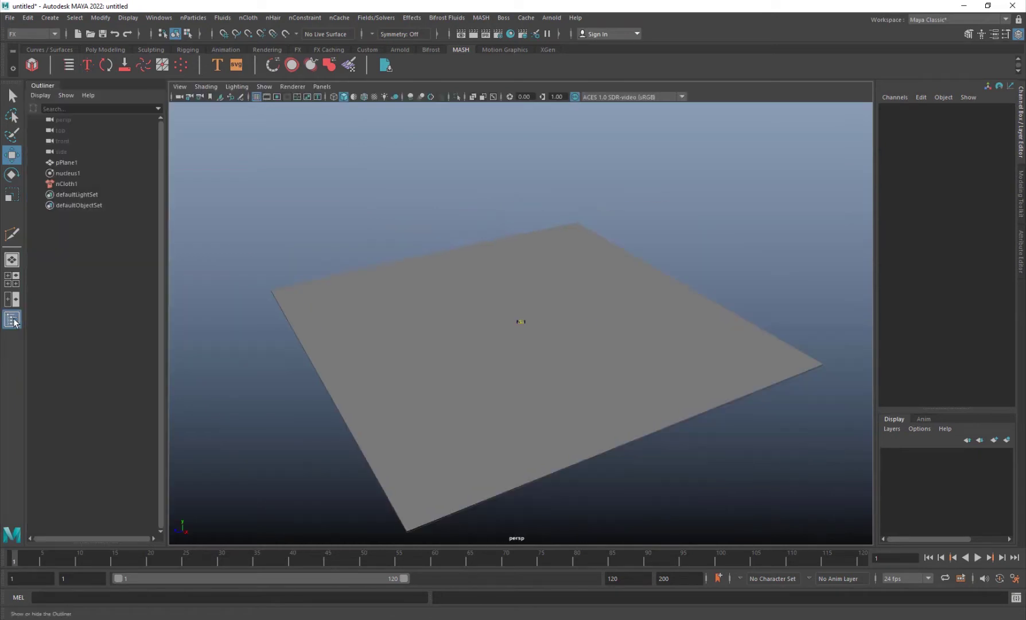
pyautogui.click(75, 174)
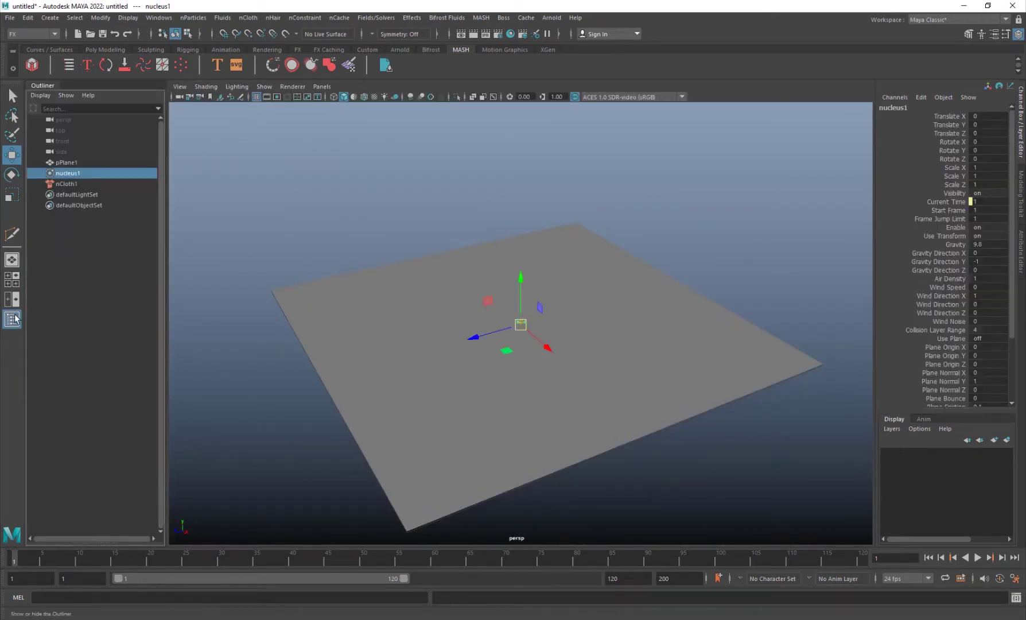
pyautogui.hotkey('ctrl', 'a')
pyautogui.hotkey('ctrl', 'a')
pyautogui.click(12, 321)
pyautogui.click(11, 319)
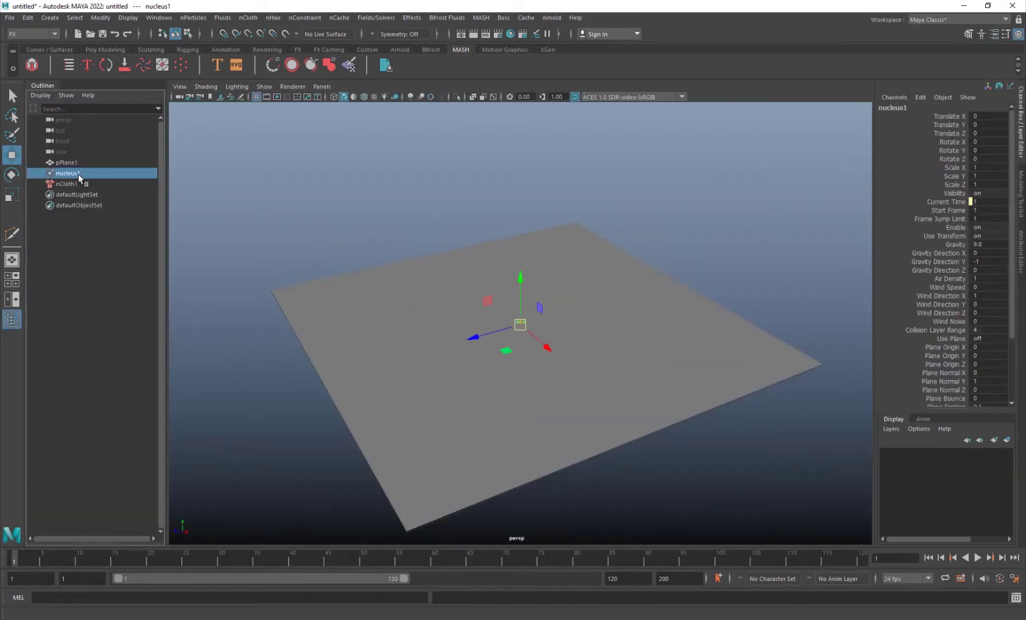
pyautogui.hotkey('ctrl', 'a')
pyautogui.click(884, 379)
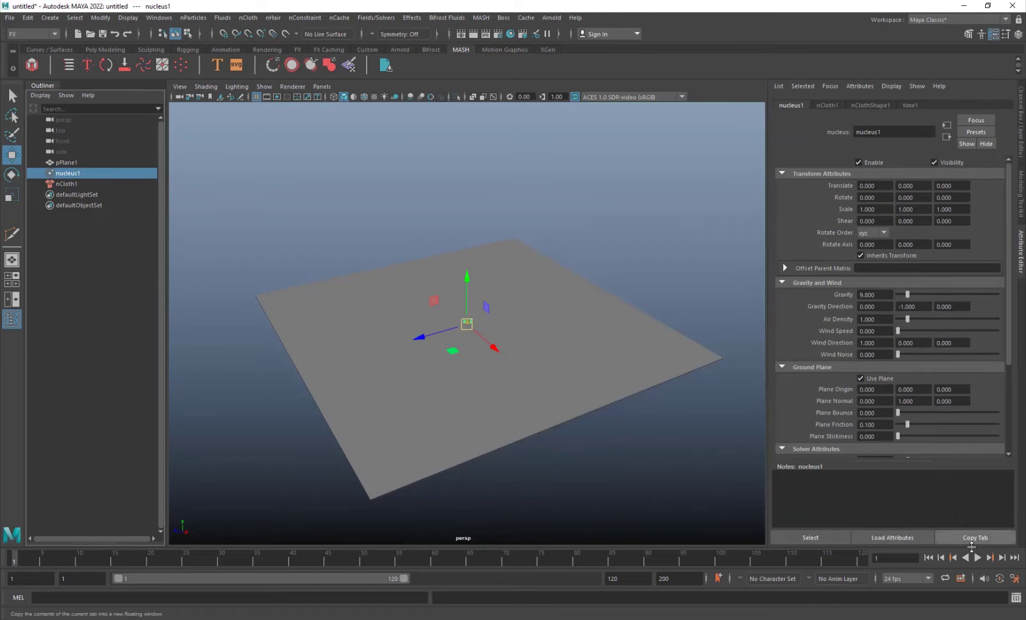
# Step: Replay and rewind the simulation, then reframe the view and select pPlane1
pyautogui.click(978, 557)
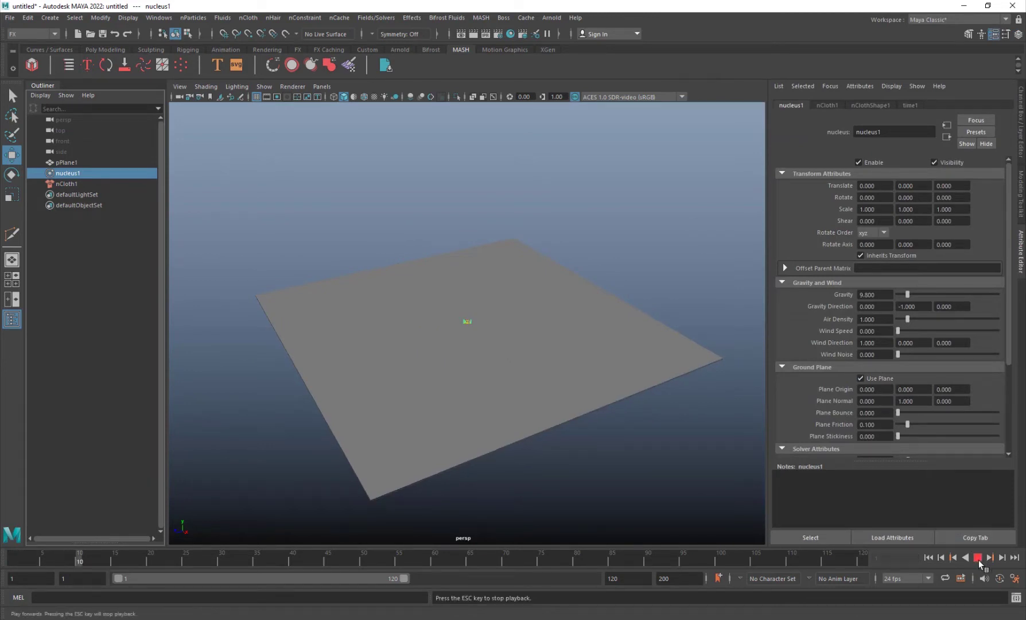
pyautogui.click(975, 560)
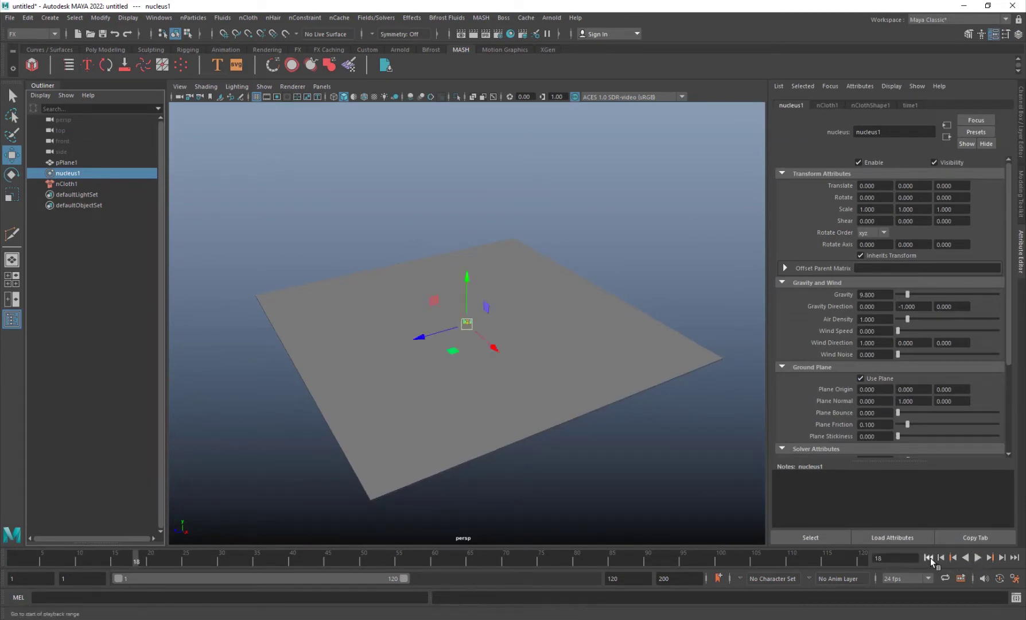
pyautogui.click(928, 557)
pyautogui.keyDown('alt'); pyautogui.moveTo(455, 491); pyautogui.dragTo(445, 471); pyautogui.keyUp('alt')
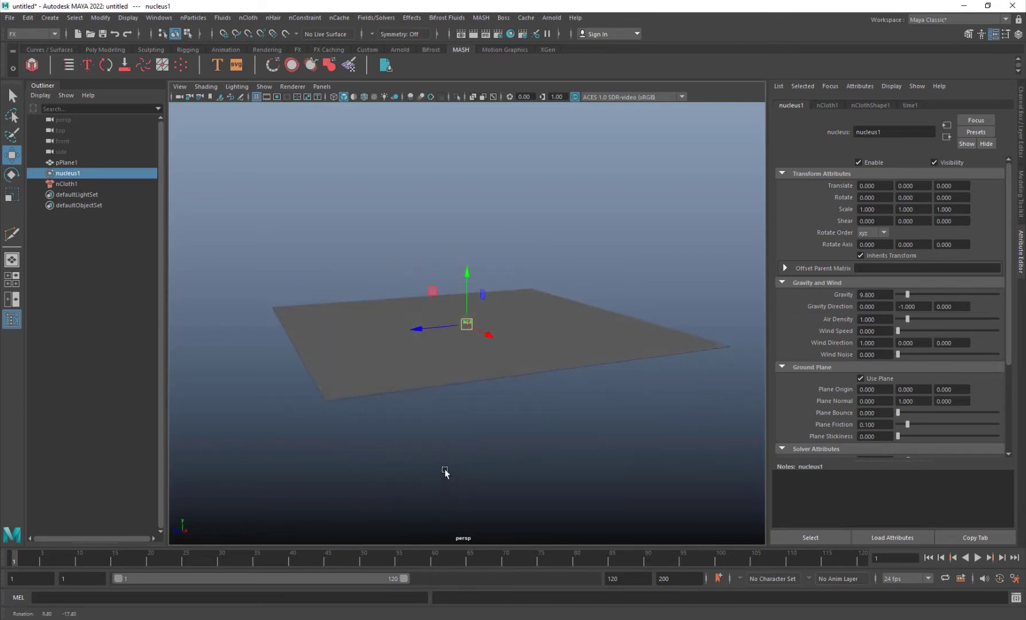
pyautogui.scroll(4, 362, 396)
pyautogui.keyDown('alt'); pyautogui.moveTo(323, 433); pyautogui.dragTo(381, 385, button='middle'); pyautogui.keyUp('alt')
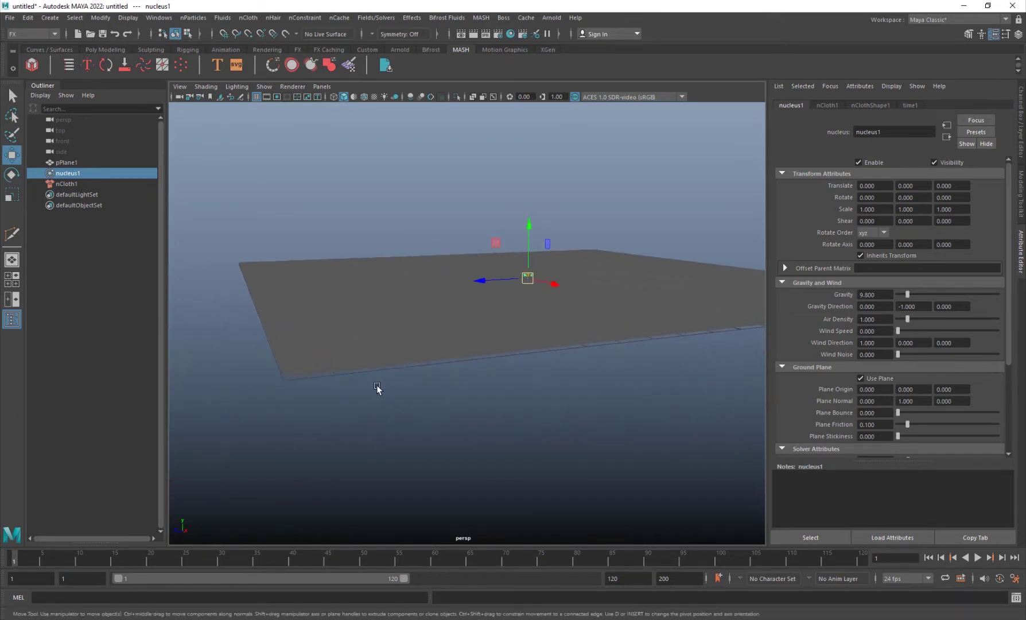
pyautogui.click(352, 333)
pyautogui.moveTo(527, 245); pyautogui.dragTo(527, 246)
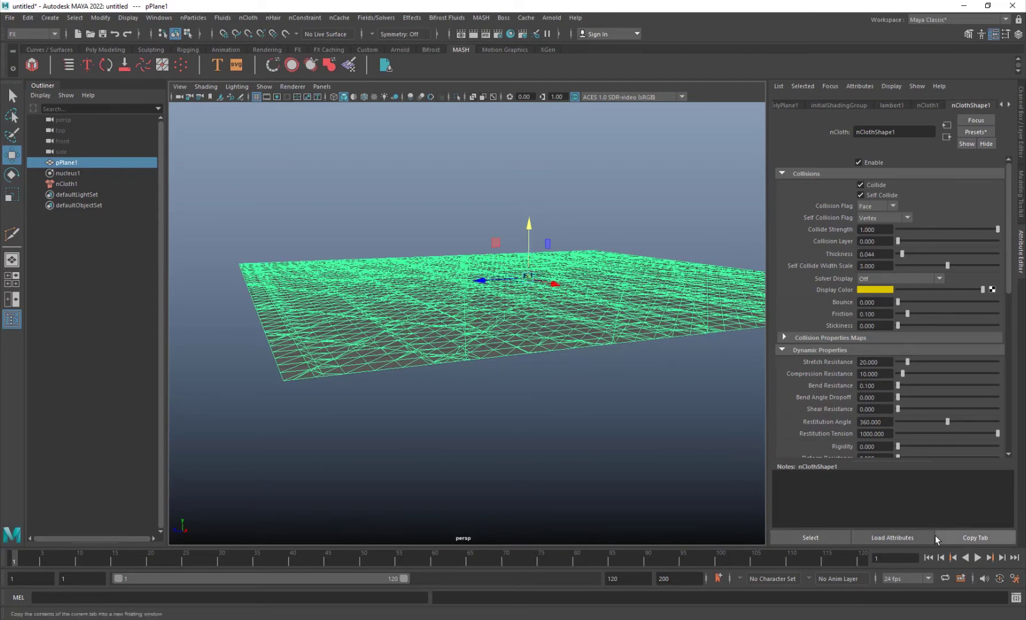
# Step: Play the simulation again, check it up close, and close the Outliner
pyautogui.click(978, 557)
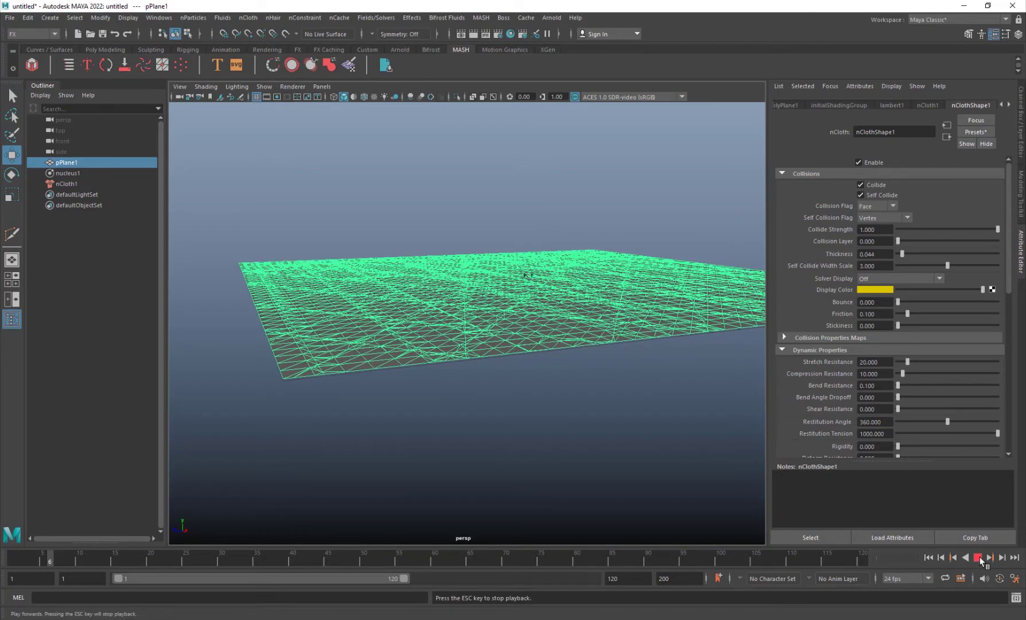
pyautogui.click(978, 557)
pyautogui.click(518, 434)
pyautogui.keyDown('alt'); pyautogui.moveTo(518, 434); pyautogui.dragTo(458, 360); pyautogui.keyUp('alt')
pyautogui.hotkey('ctrl', 'a')
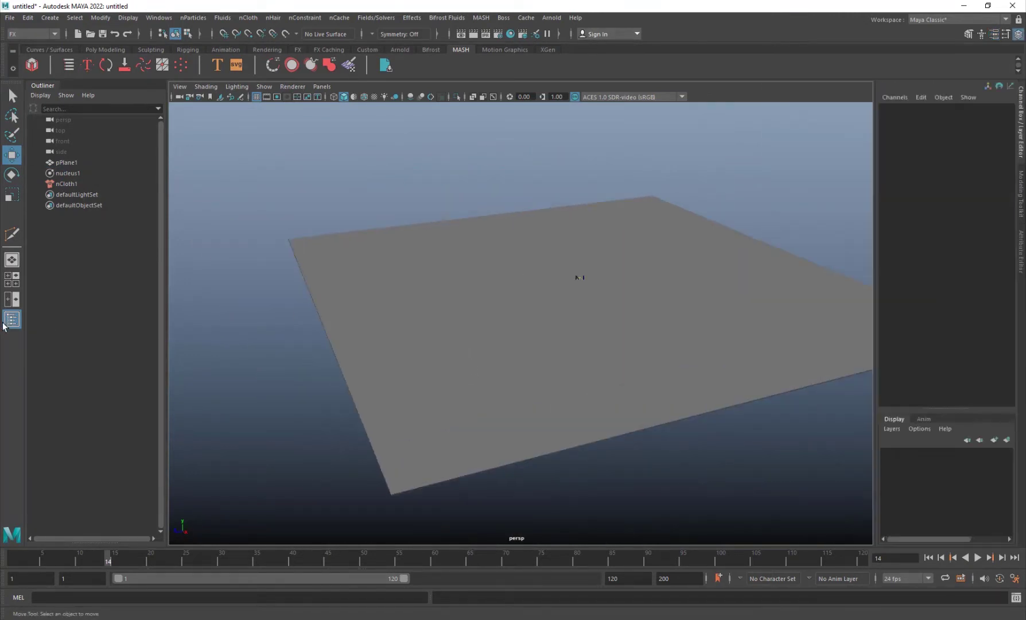
pyautogui.click(8, 321)
pyautogui.scroll(-5, 354, 348)
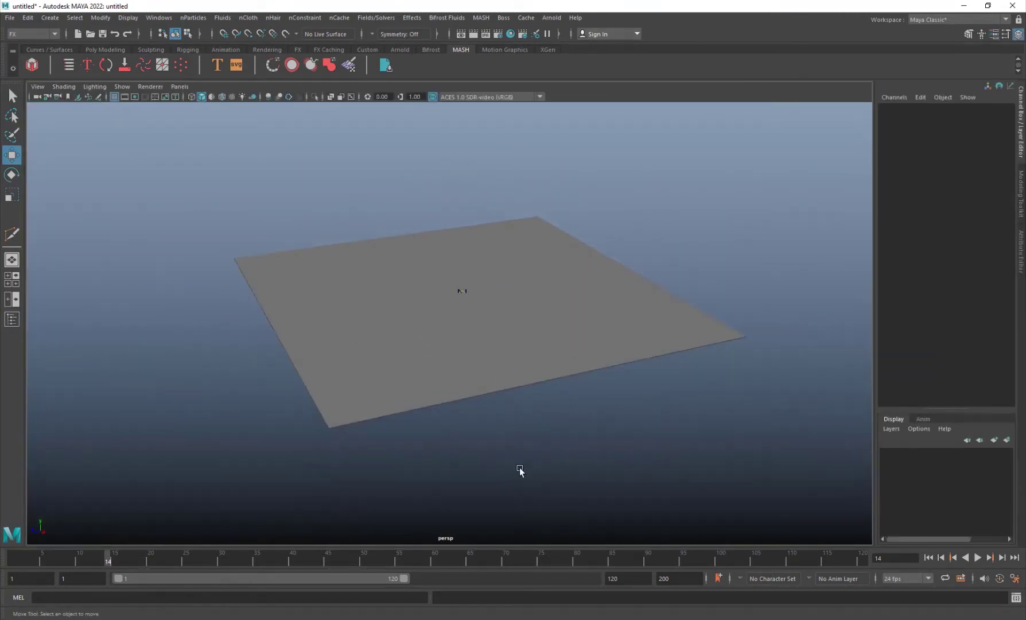
# Step: In the top view, create a polygon sphere and scale it up uniformly
pyautogui.keyDown('alt'); pyautogui.moveTo(520, 472); pyautogui.dragTo(422, 402); pyautogui.keyUp('alt')
pyautogui.press('space')
pyautogui.press('space')
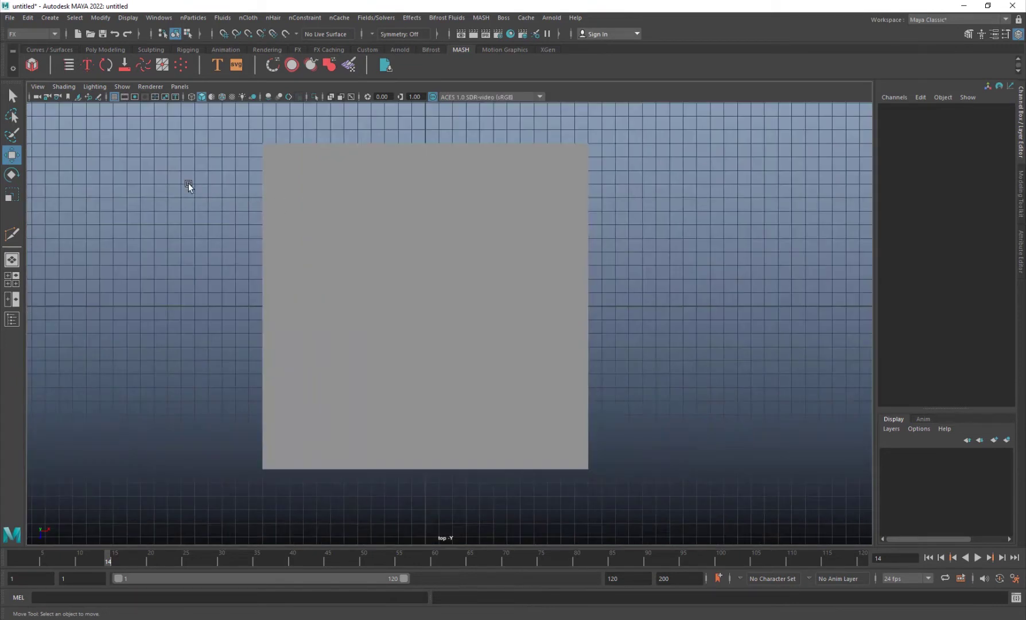
pyautogui.keyDown('shift'); pyautogui.moveTo(188, 182); pyautogui.dragTo(218, 188, button='right'); pyautogui.keyUp('shift')
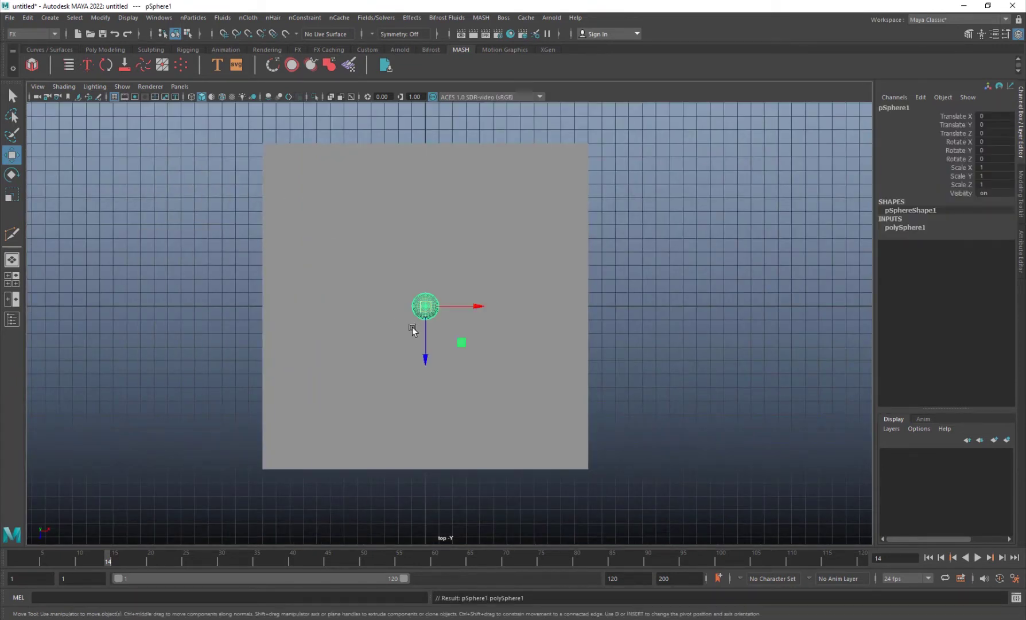
pyautogui.press('r')
pyautogui.moveTo(425, 343)
pyautogui.mouseDown()
pyautogui.moveTo(426, 352)
pyautogui.moveTo(460, 316)
pyautogui.moveTo(488, 310)
pyautogui.moveTo(458, 316)
pyautogui.moveTo(425, 342)
pyautogui.moveTo(424, 235)
pyautogui.moveTo(446, 213)
pyautogui.moveTo(321, 216)
pyautogui.mouseUp()
# Step: Shift-drag clones of the sphere to the right and into a bottom row of corners
pyautogui.press('w')
pyautogui.press('r')
pyautogui.press('w')
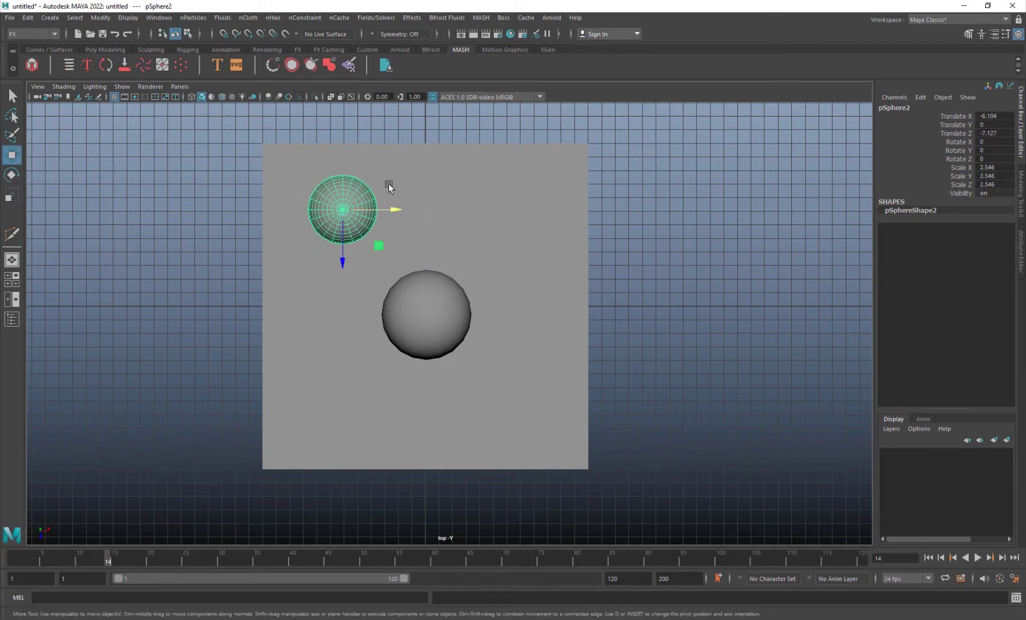
pyautogui.keyDown('shift'); pyautogui.moveTo(384, 208); pyautogui.dragTo(559, 206); pyautogui.keyUp('shift')
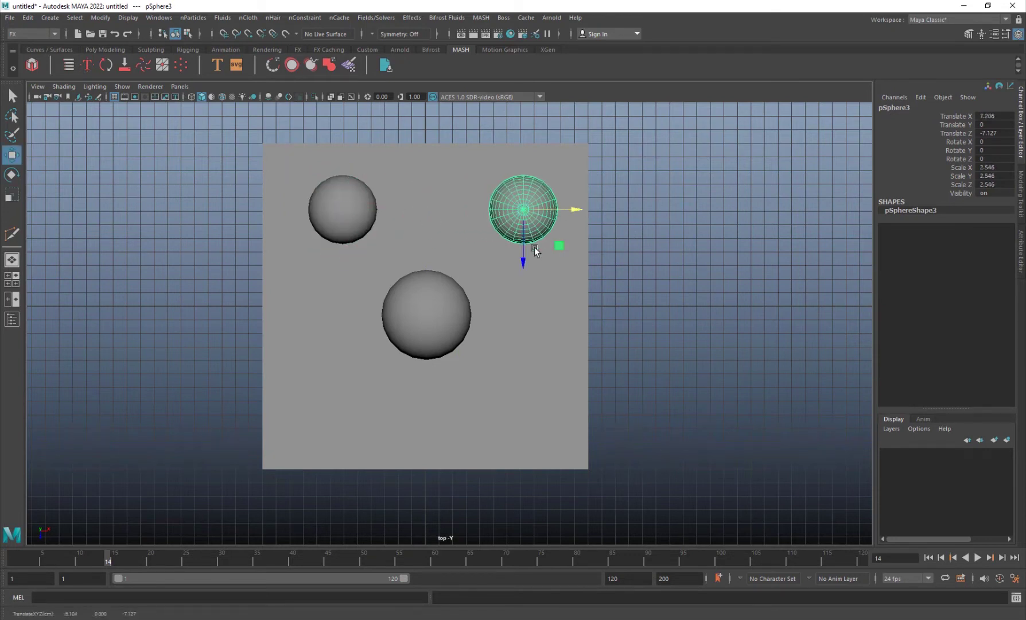
pyautogui.keyDown('shift'); pyautogui.click(352, 231); pyautogui.keyUp('shift')
pyautogui.keyDown('shift'); pyautogui.moveTo(350, 238); pyautogui.dragTo(351, 444); pyautogui.keyUp('shift')
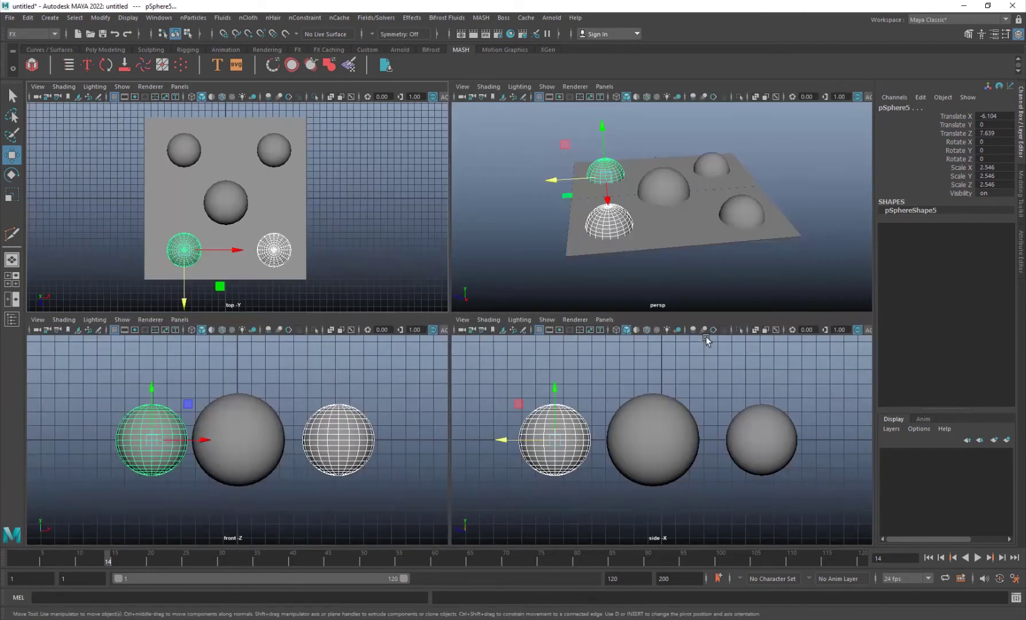
# Step: Select all five spheres, move them beneath the plane, and rewind to frame 1
pyautogui.press('space')
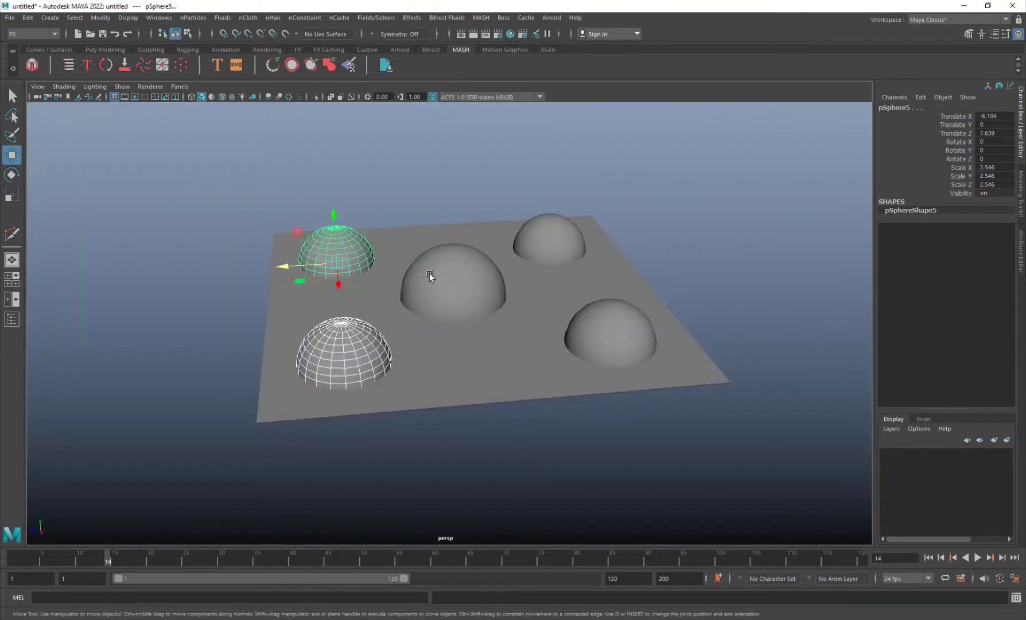
pyautogui.click(428, 274)
pyautogui.click(554, 230)
pyautogui.click(606, 329)
pyautogui.moveTo(612, 307); pyautogui.dragTo(609, 453)
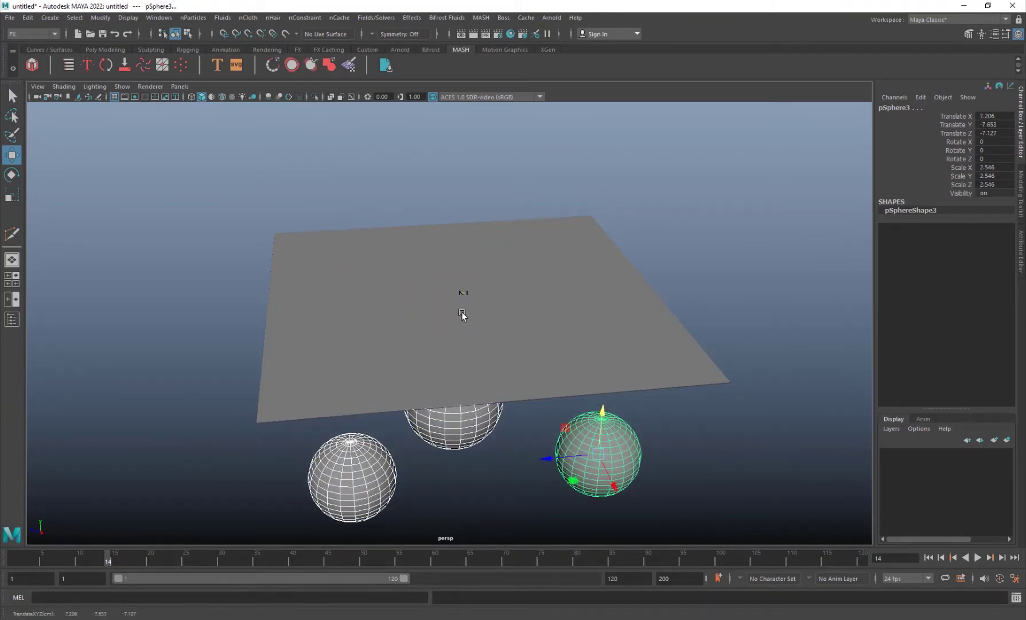
pyautogui.keyDown('alt'); pyautogui.moveTo(462, 312); pyautogui.dragTo(389, 385); pyautogui.keyUp('alt')
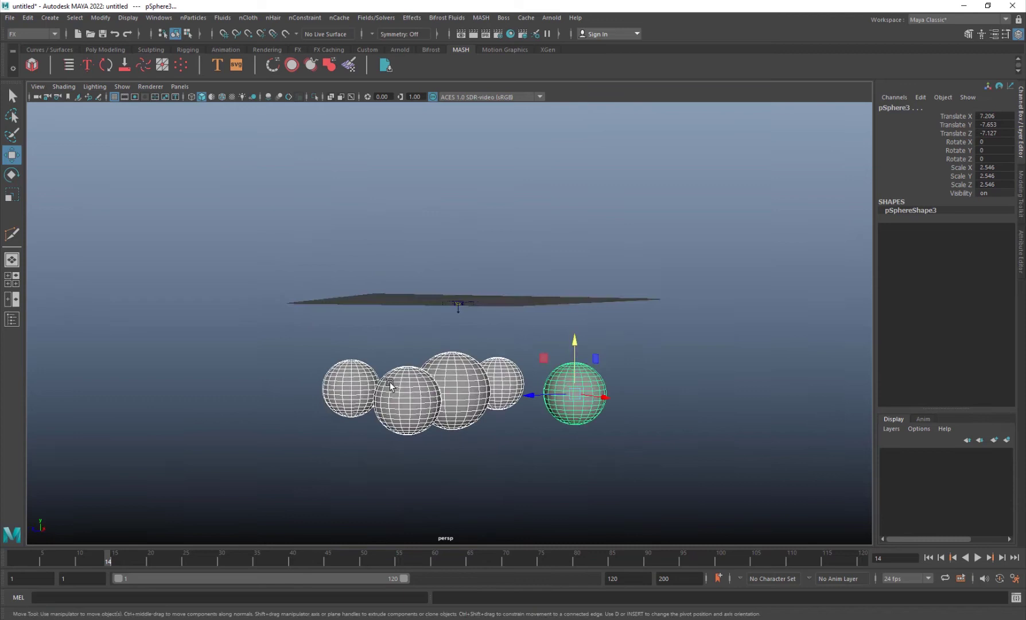
pyautogui.moveTo(96, 558); pyautogui.dragTo(14, 557)
# Step: Key the spheres at frame 1, raise them above the plane at frame 30, and play back to check
pyautogui.press('s')
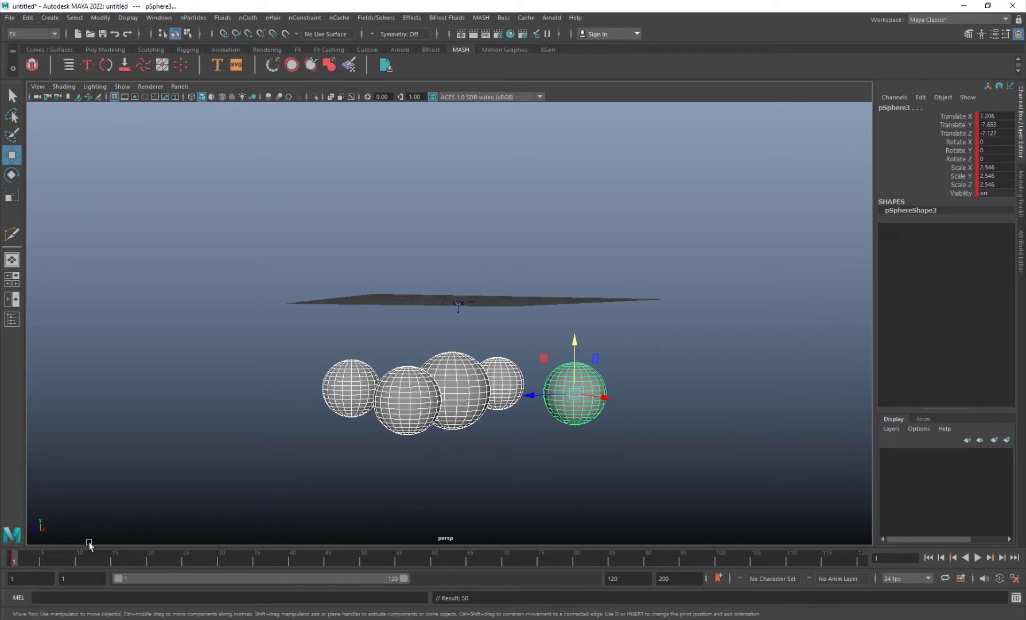
pyautogui.hotkey('alt', 'v')
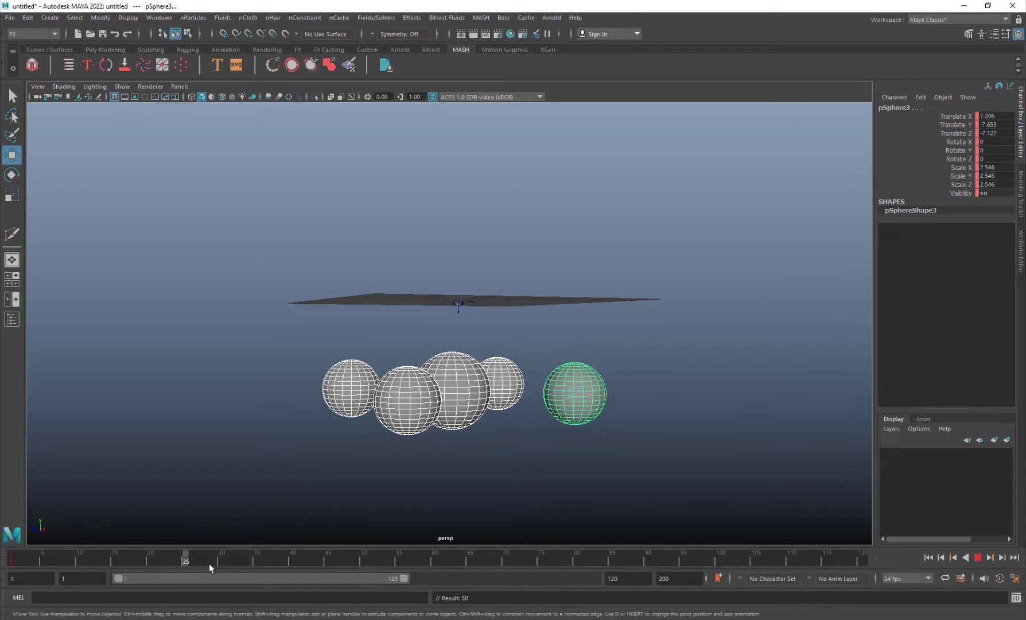
pyautogui.hotkey('alt', 'v')
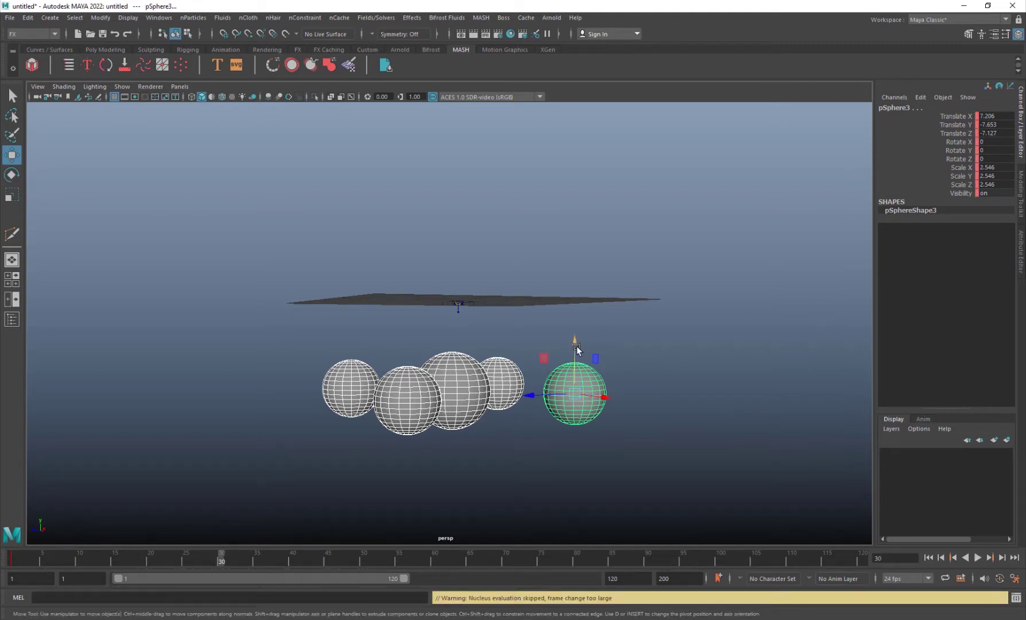
pyautogui.moveTo(577, 348); pyautogui.dragTo(565, 182)
pyautogui.hotkey('shift', 'alt', 'v')
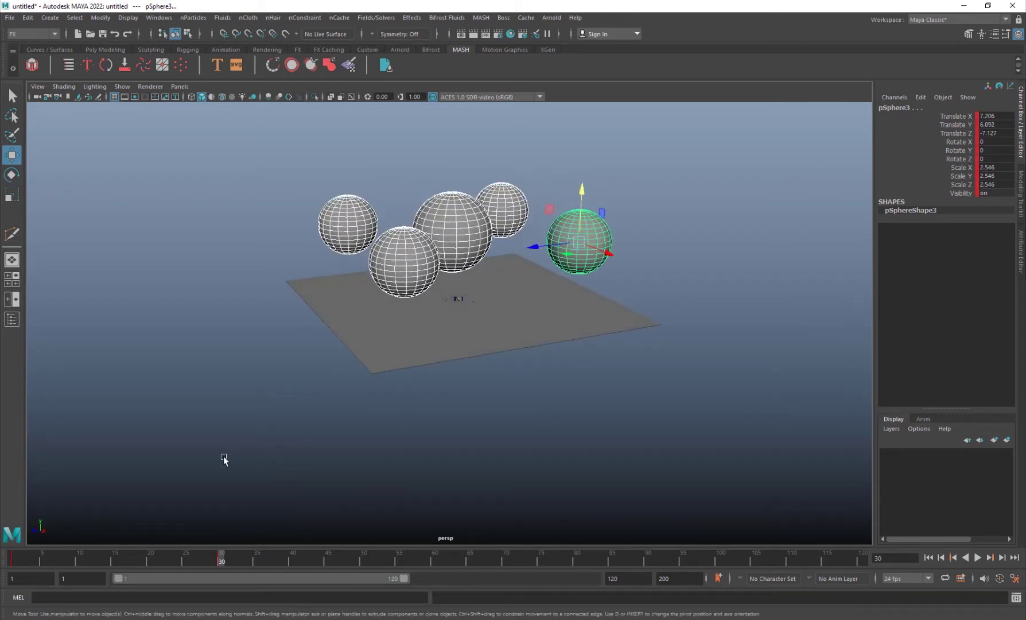
pyautogui.hotkey('alt', 'v')
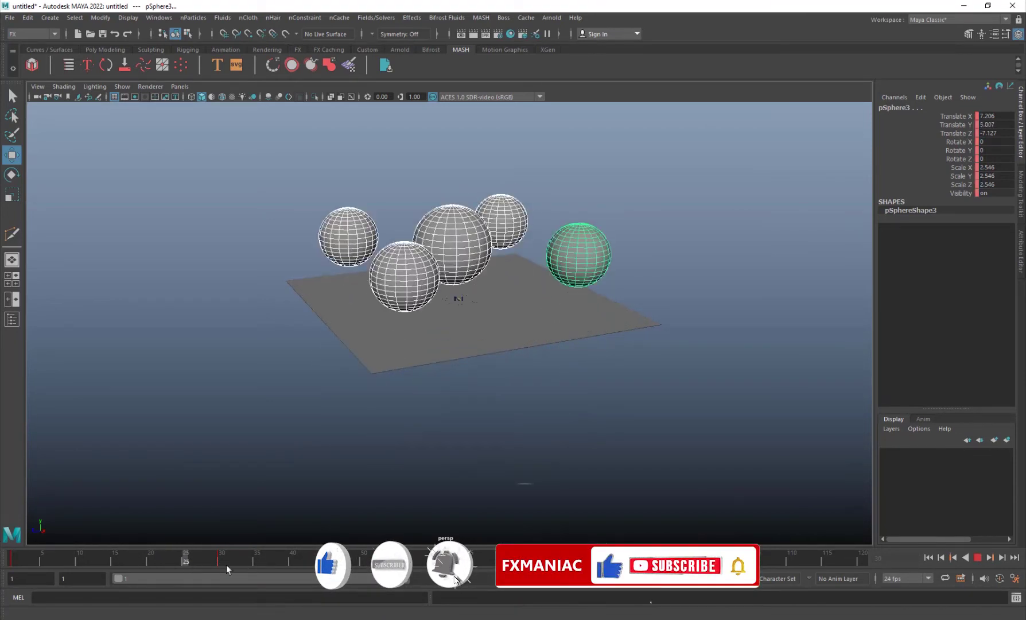
pyautogui.click(163, 562)
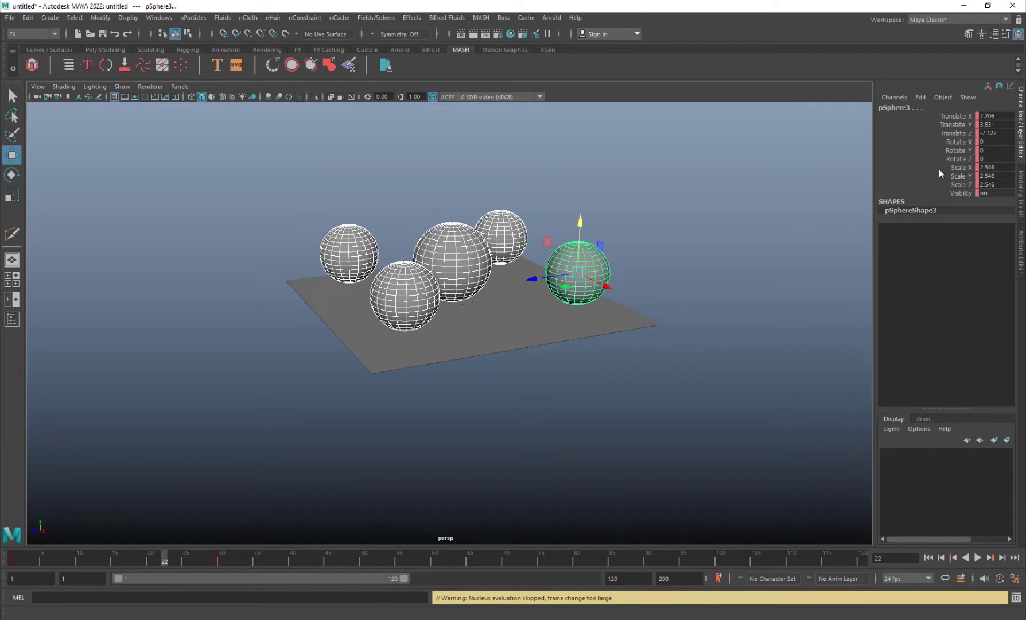
# Step: Switch to smooth shading, inspect a sphere's Translate Y channel, and scrub frames 1 to 23
pyautogui.press('5')
pyautogui.click(496, 226)
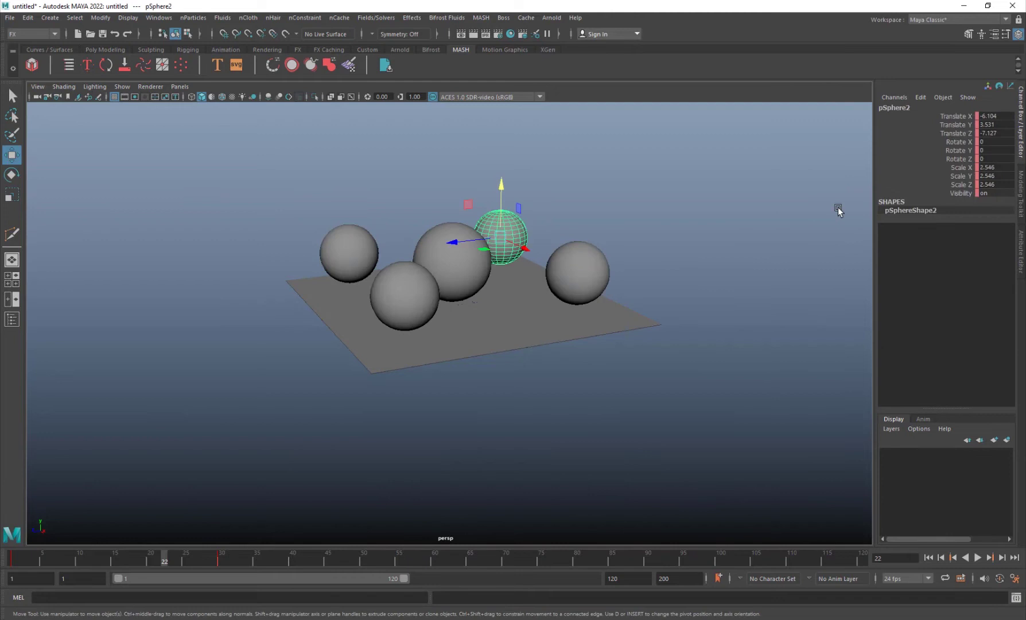
pyautogui.rightClick(956, 127)
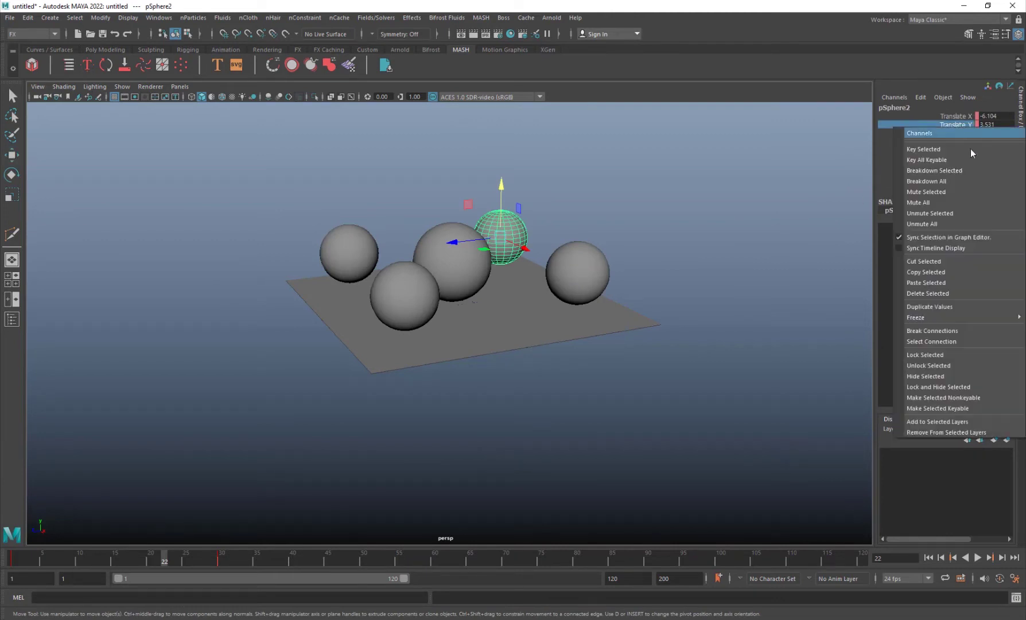
pyautogui.click(691, 183)
pyautogui.click(654, 224)
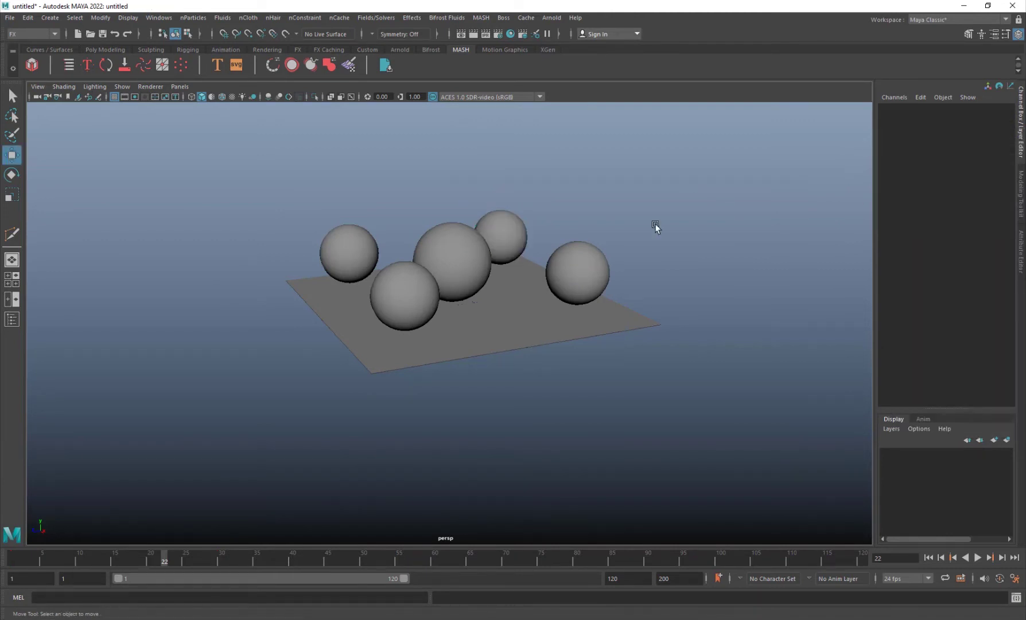
pyautogui.moveTo(37, 559); pyautogui.dragTo(1, 568)
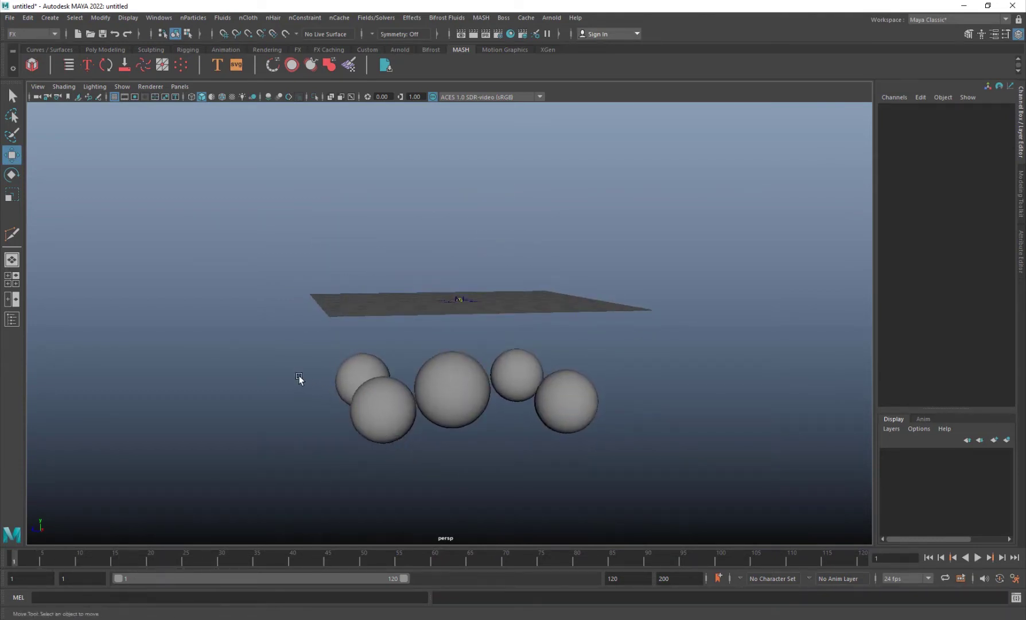
# Step: Make all five spheres passive colliders with nCloth > Create Passive Collider, then play the simulation
pyautogui.moveTo(269, 359); pyautogui.dragTo(589, 445)
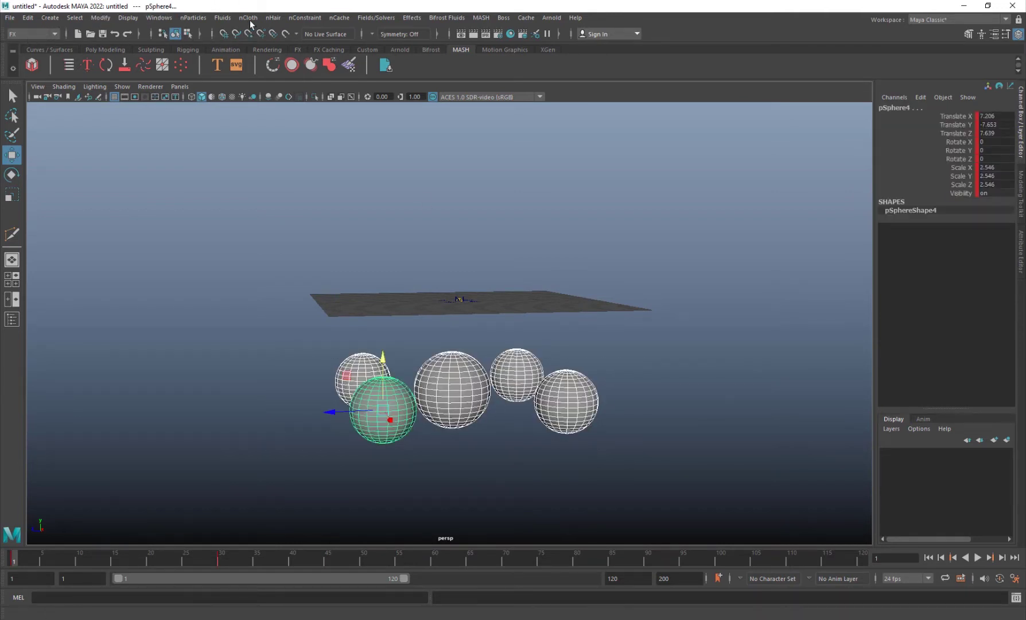
pyautogui.click(249, 18)
pyautogui.click(298, 47)
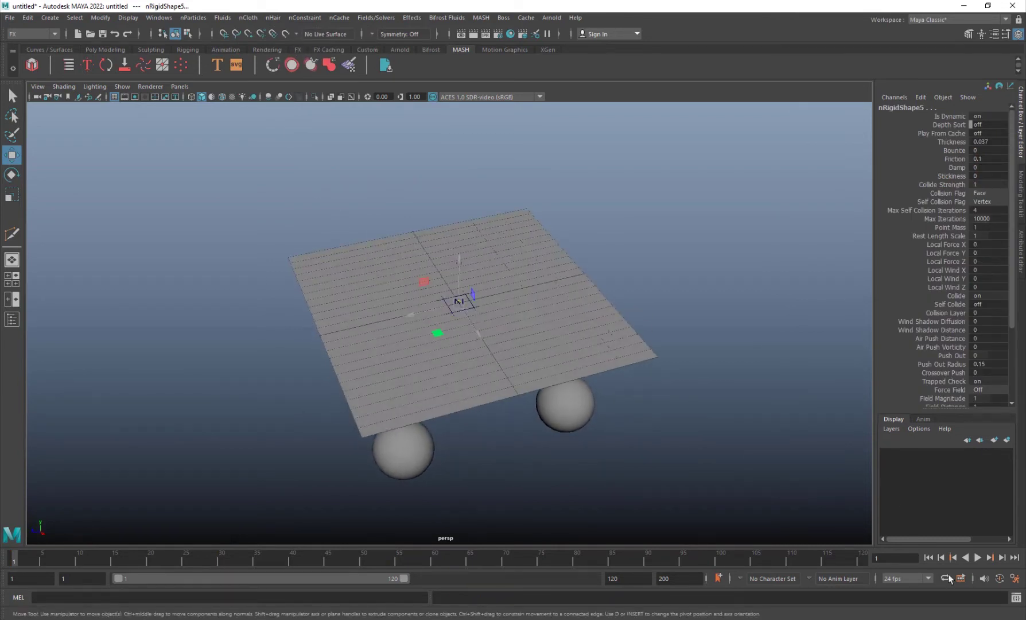
pyautogui.click(977, 557)
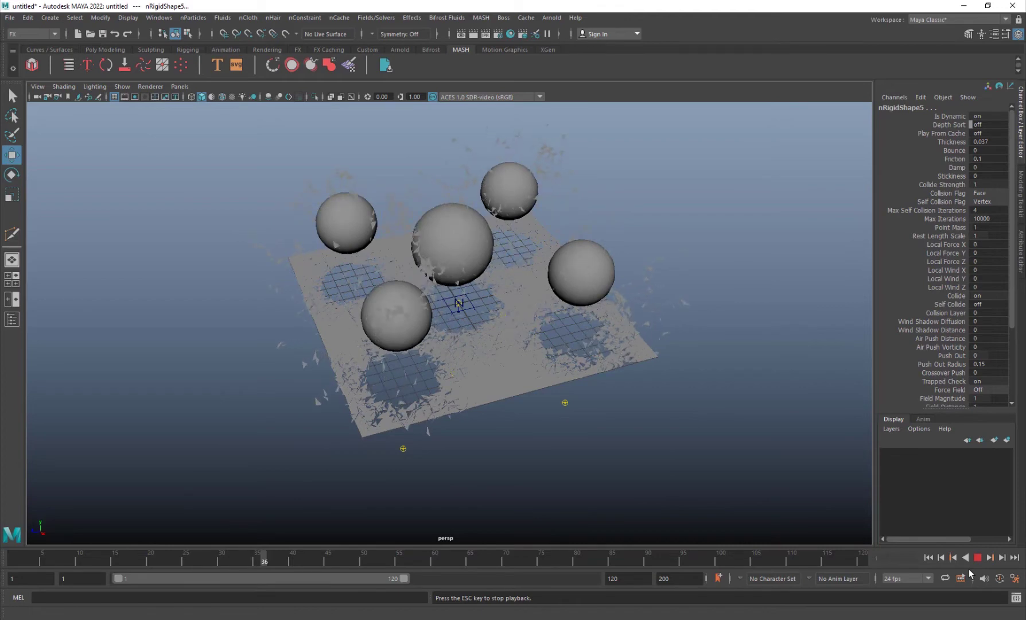
# Step: Stop at frame 42, turn on Wireframe on Shaded, and run the simulation on to frame 74
pyautogui.click(977, 556)
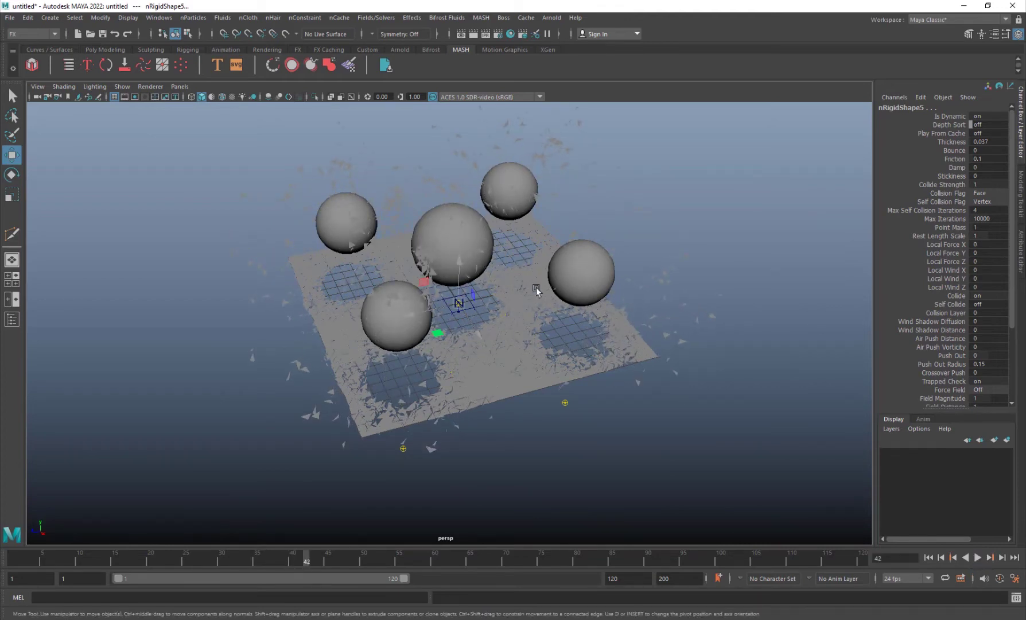
pyautogui.click(223, 97)
pyautogui.keyDown('alt'); pyautogui.moveTo(367, 333); pyautogui.dragTo(333, 329); pyautogui.keyUp('alt')
pyautogui.click(652, 437)
pyautogui.scroll(5, 545, 309)
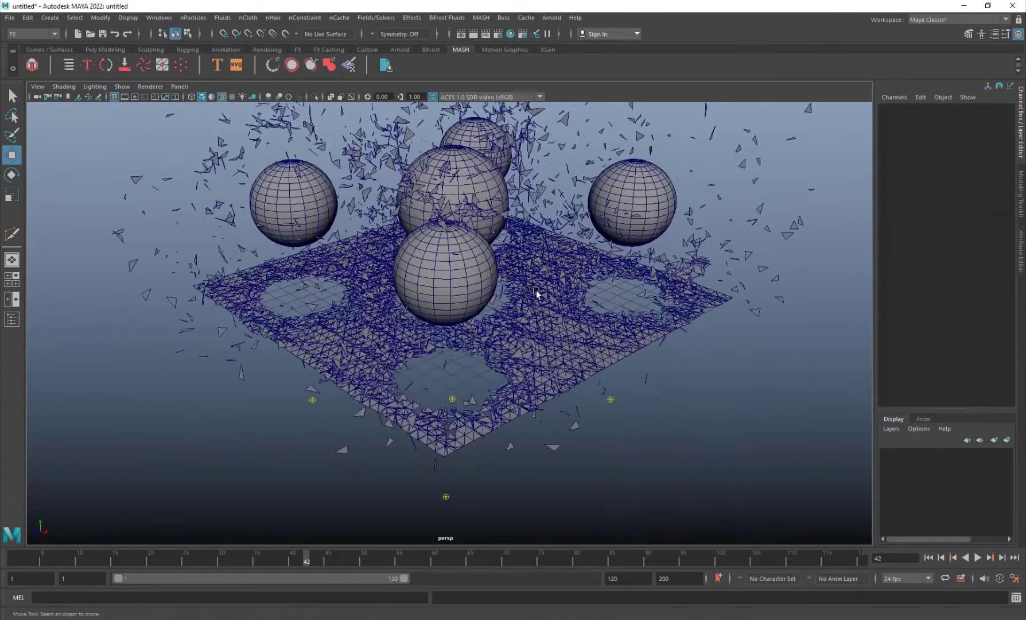
pyautogui.click(976, 557)
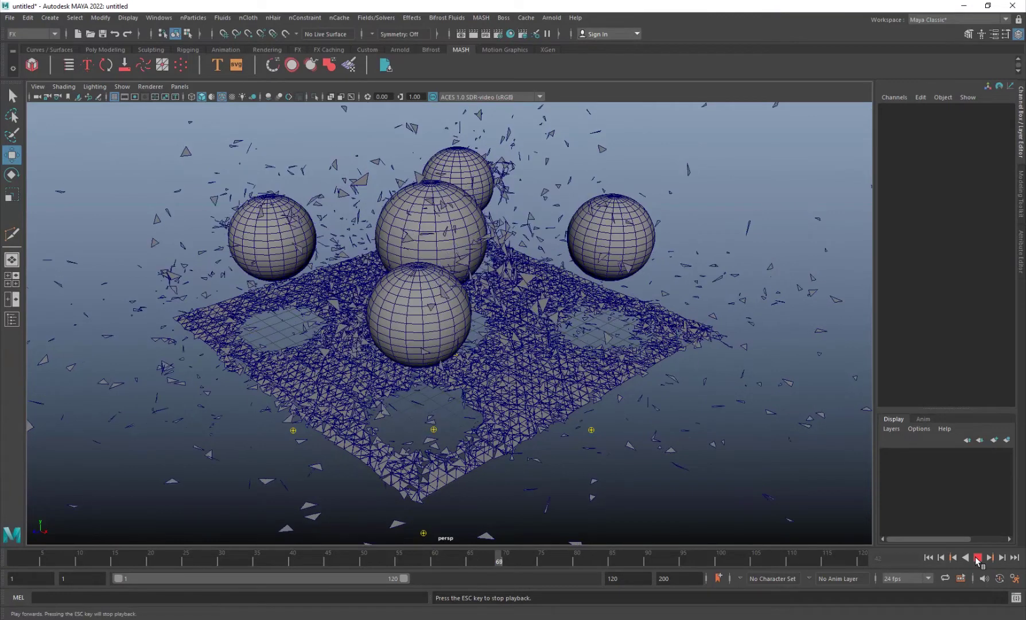
pyautogui.click(977, 557)
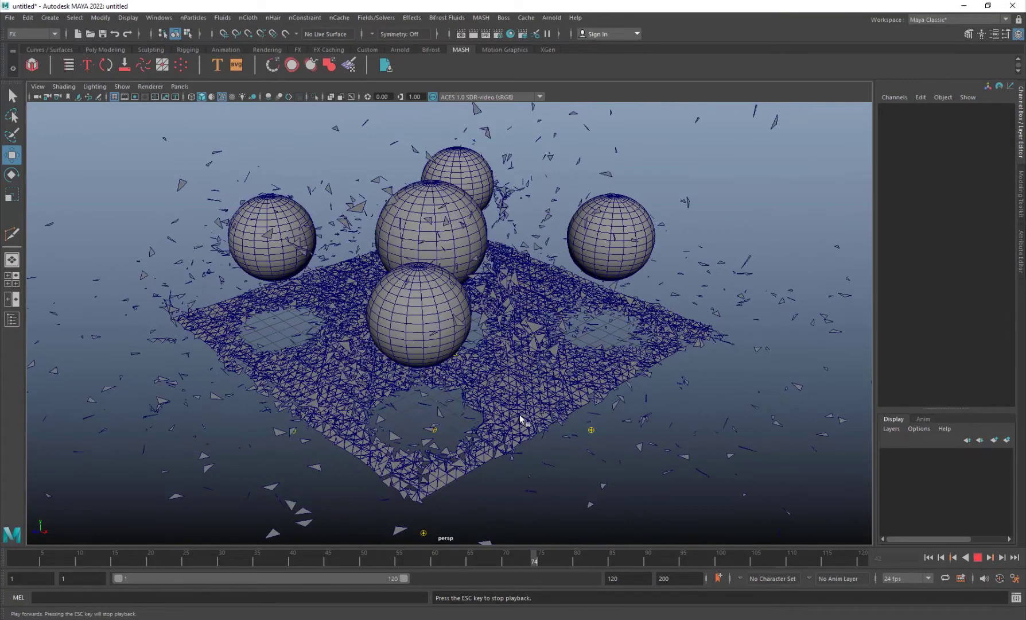
# Step: Select the shattered plane pPlane1 and show the Outliner
pyautogui.keyDown('alt'); pyautogui.moveTo(425, 391); pyautogui.dragTo(467, 394); pyautogui.keyUp('alt')
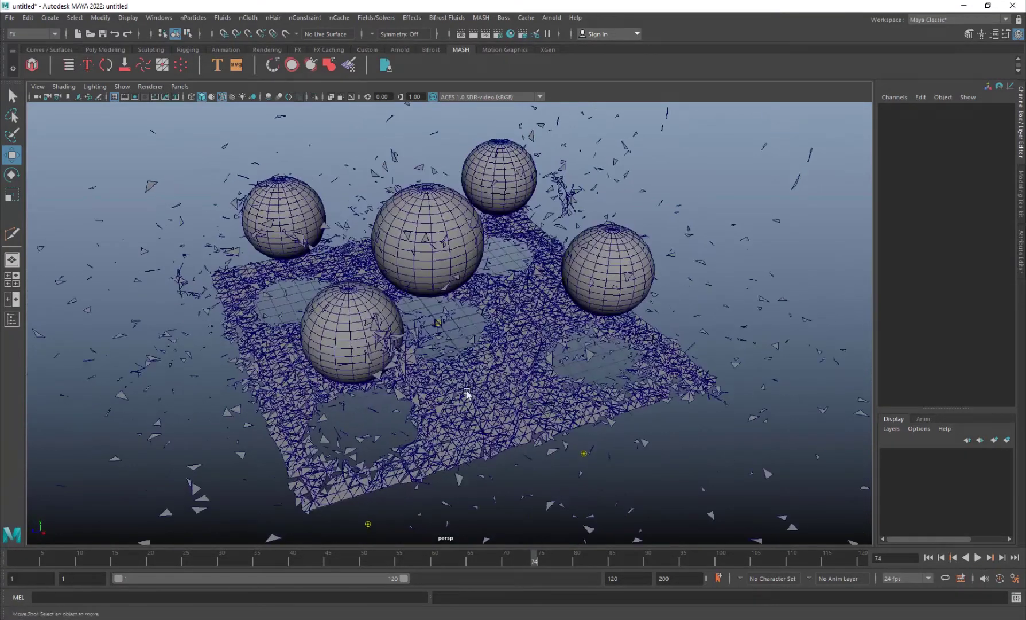
pyautogui.click(497, 347)
pyautogui.click(11, 319)
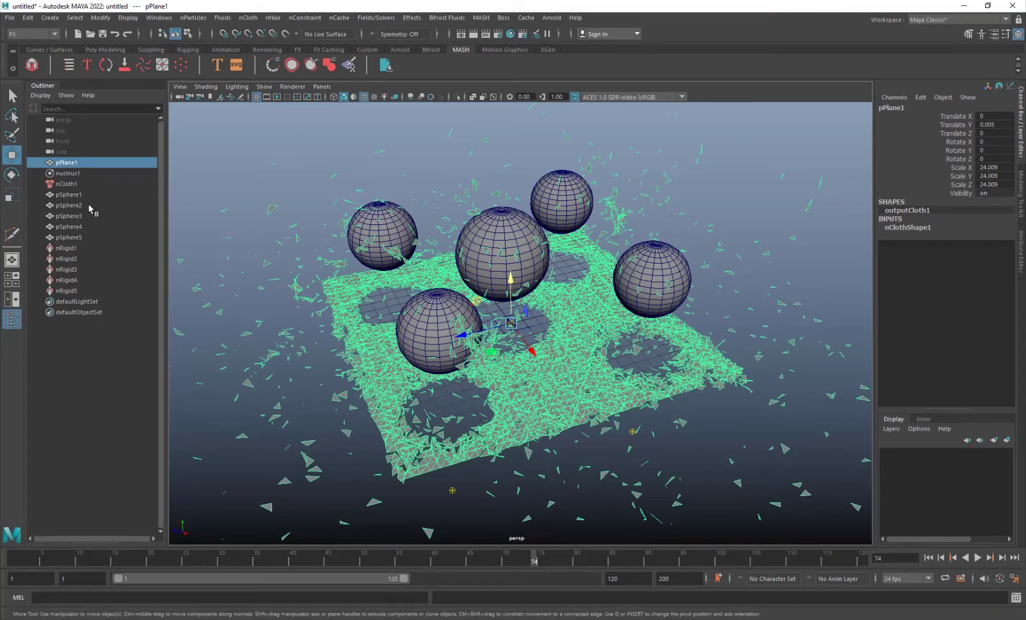
# Step: Inspect the nucleus1 solver's attributes, then rewind to frame 1 and replay the simulation
pyautogui.click(66, 173)
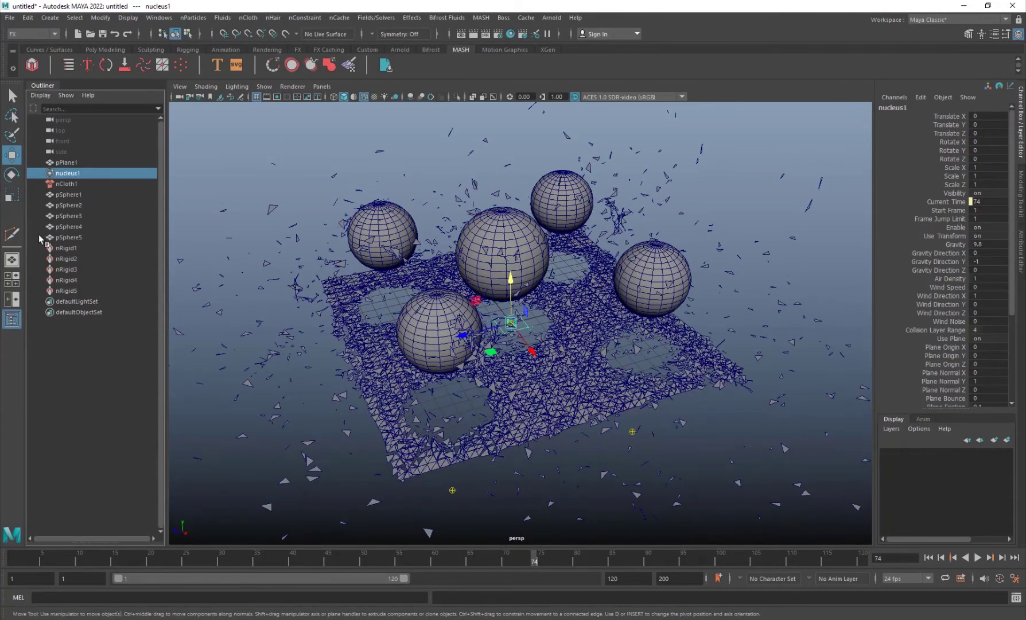
pyautogui.click(68, 195)
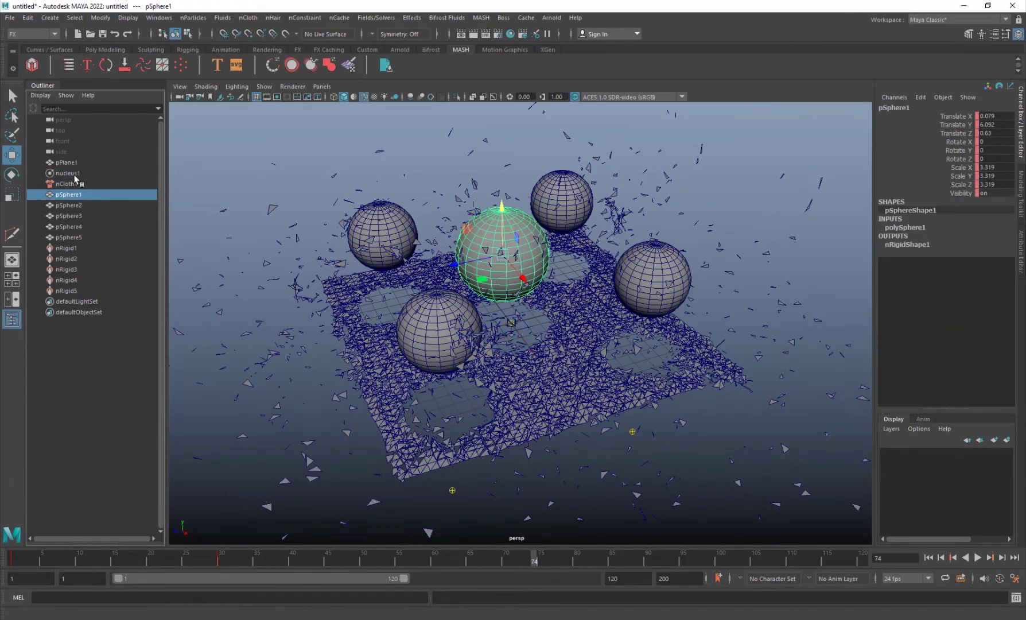
pyautogui.click(68, 173)
pyautogui.hotkey('ctrl', 'a')
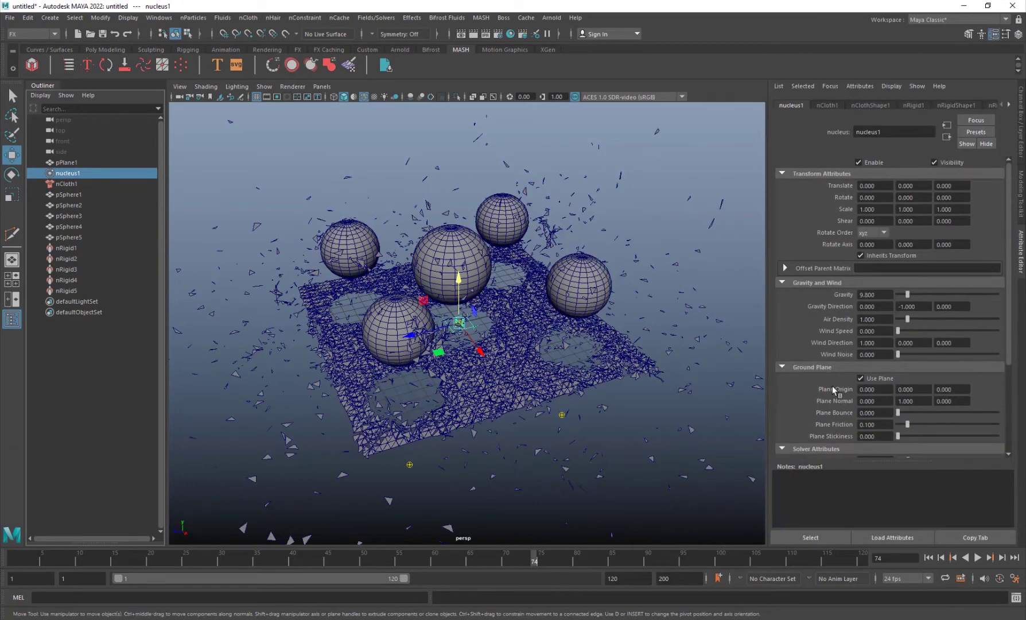
pyautogui.scroll(-1, 832, 389)
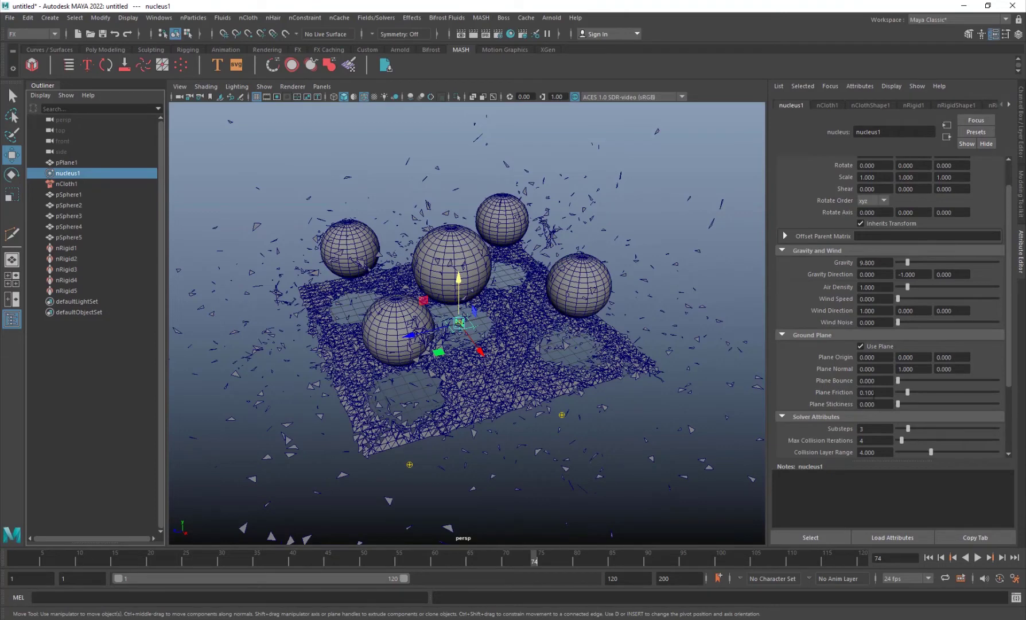
pyautogui.click(695, 442)
pyautogui.click(928, 557)
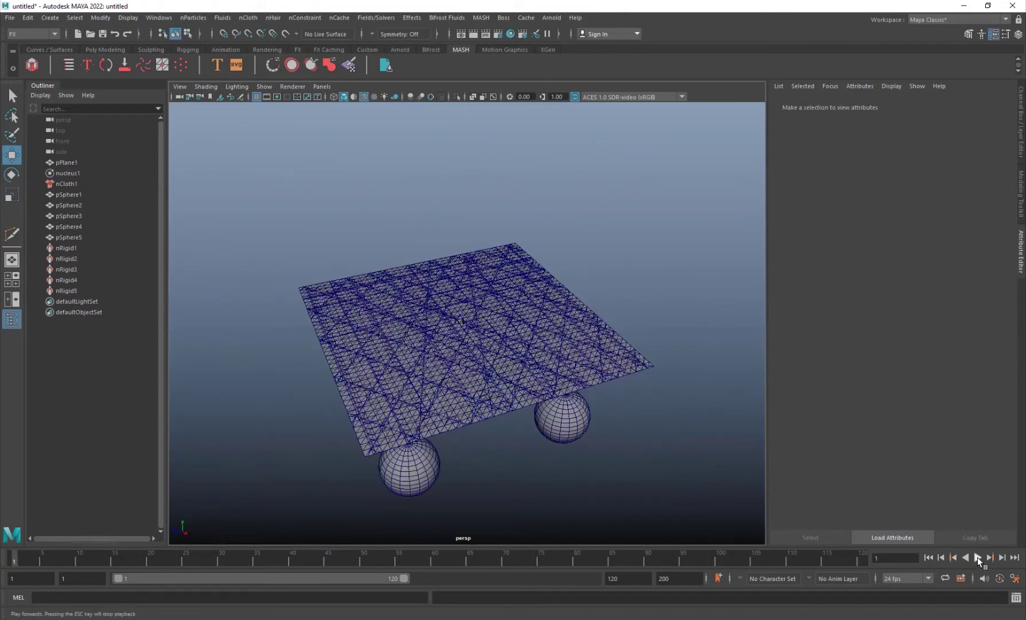
pyautogui.click(977, 557)
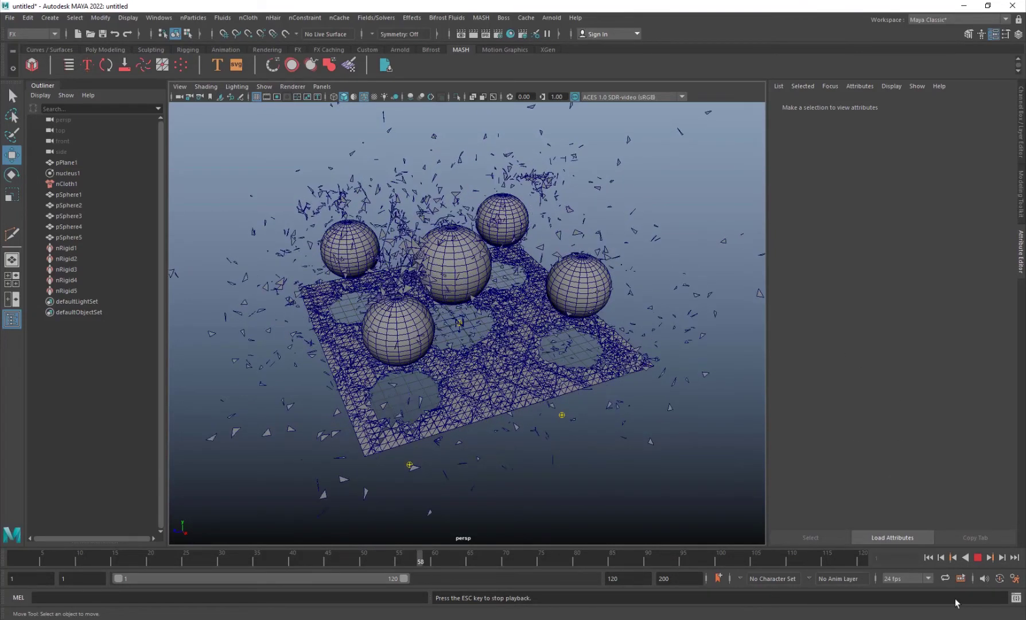
# Step: Stop playback and turn off Wireframe on Shaded
pyautogui.click(978, 557)
pyautogui.click(548, 366)
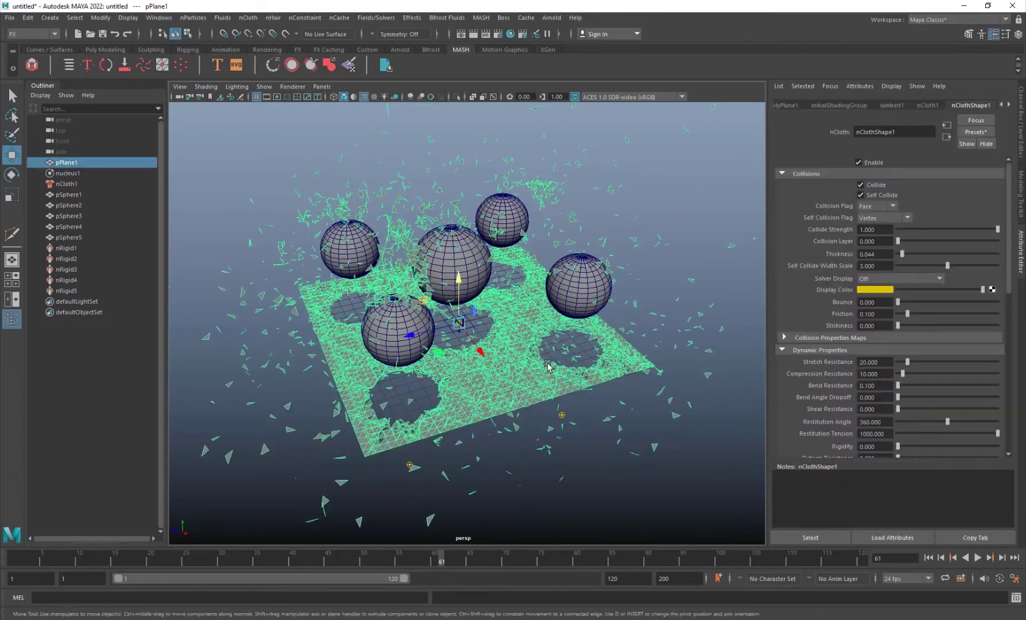
pyautogui.click(597, 490)
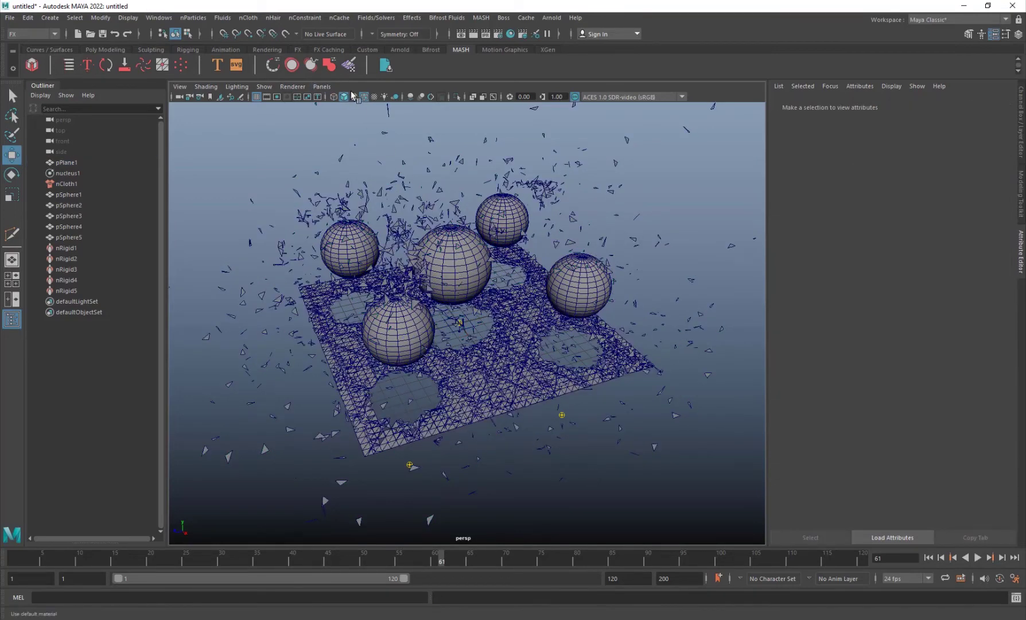
pyautogui.click(365, 99)
pyautogui.scroll(3, 529, 320)
pyautogui.scroll(-3, 530, 321)
# Step: Extrude the shattered plane pPlane1 with Thickness 0.1 and return to Object Mode
pyautogui.click(559, 409)
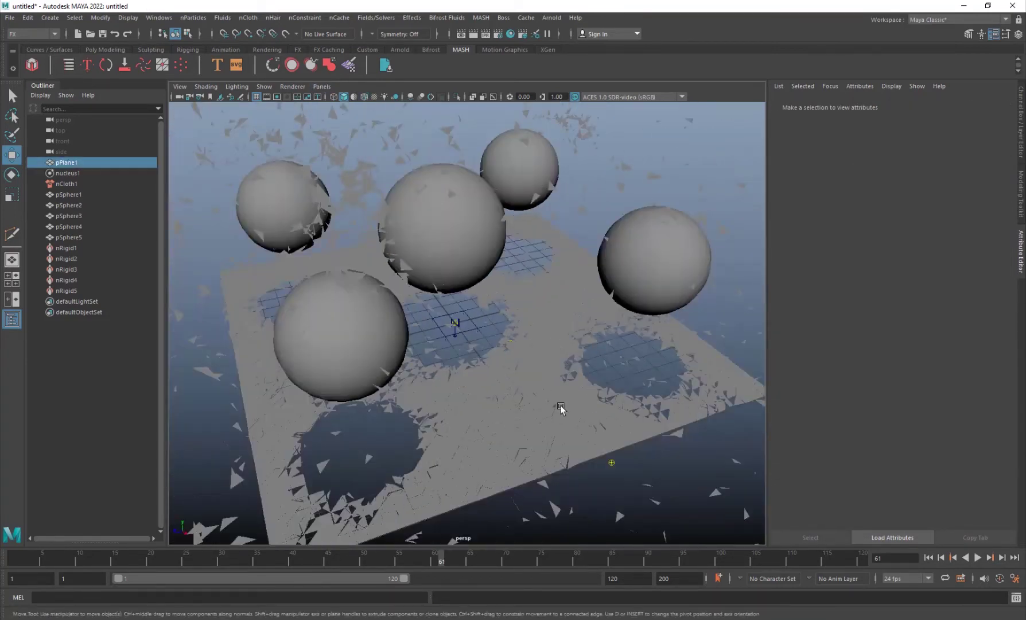
pyautogui.scroll(5, 557, 407)
pyautogui.hotkey('ctrl', 'e')
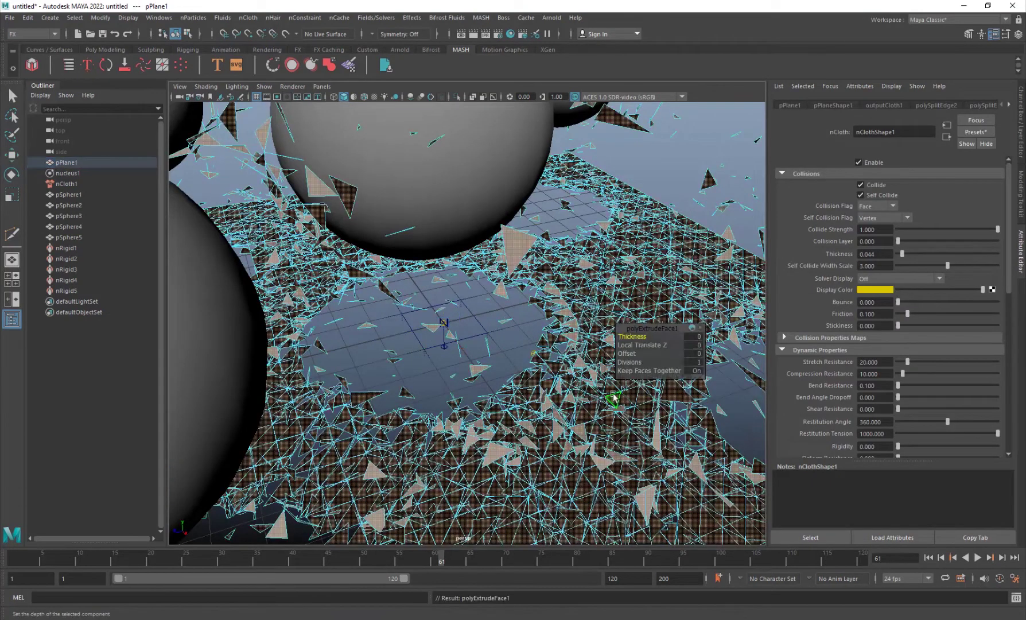
pyautogui.click(697, 337)
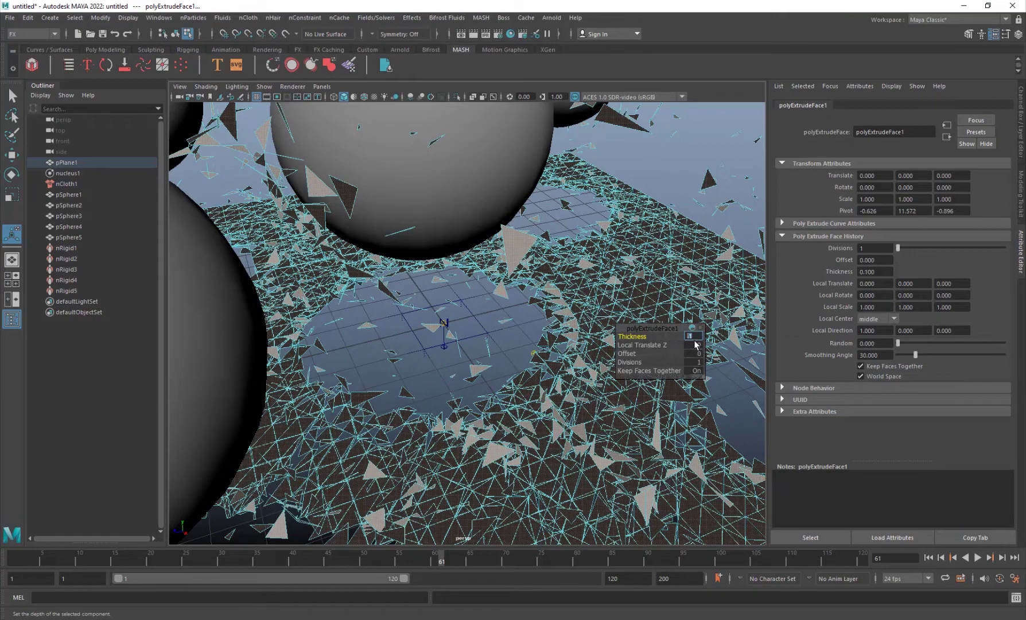
pyautogui.moveTo(567, 271); pyautogui.dragTo(611, 248, button='right')
pyautogui.press('q')
pyautogui.click(678, 183)
pyautogui.scroll(-8, 678, 182)
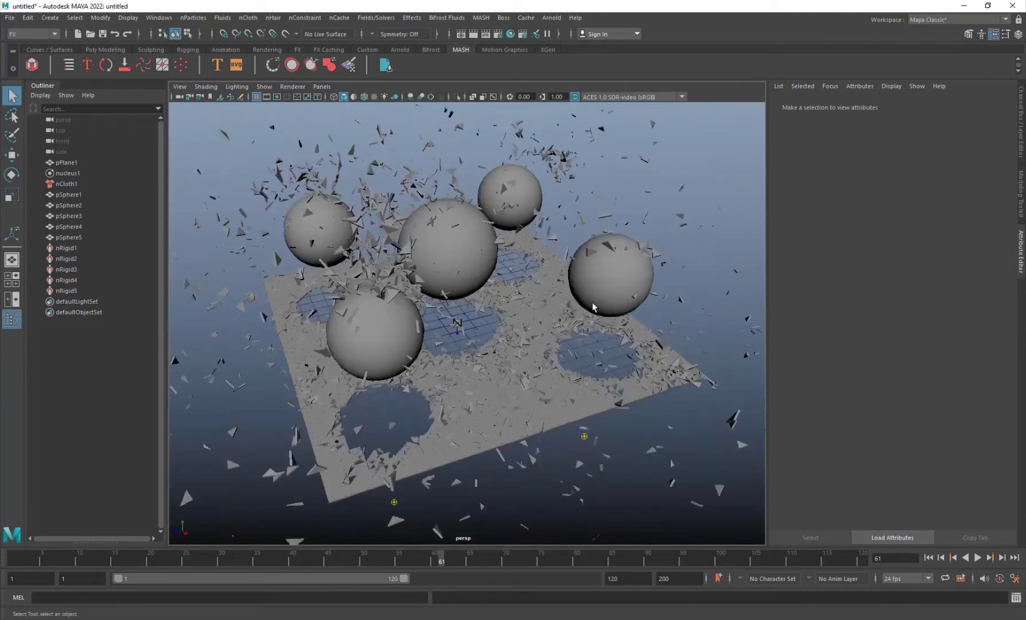
# Step: Swap the Attribute Editor for the Channel Box and close the Outliner
pyautogui.keyDown('alt'); pyautogui.moveTo(436, 368); pyautogui.dragTo(494, 392); pyautogui.keyUp('alt')
pyautogui.scroll(5, 494, 392)
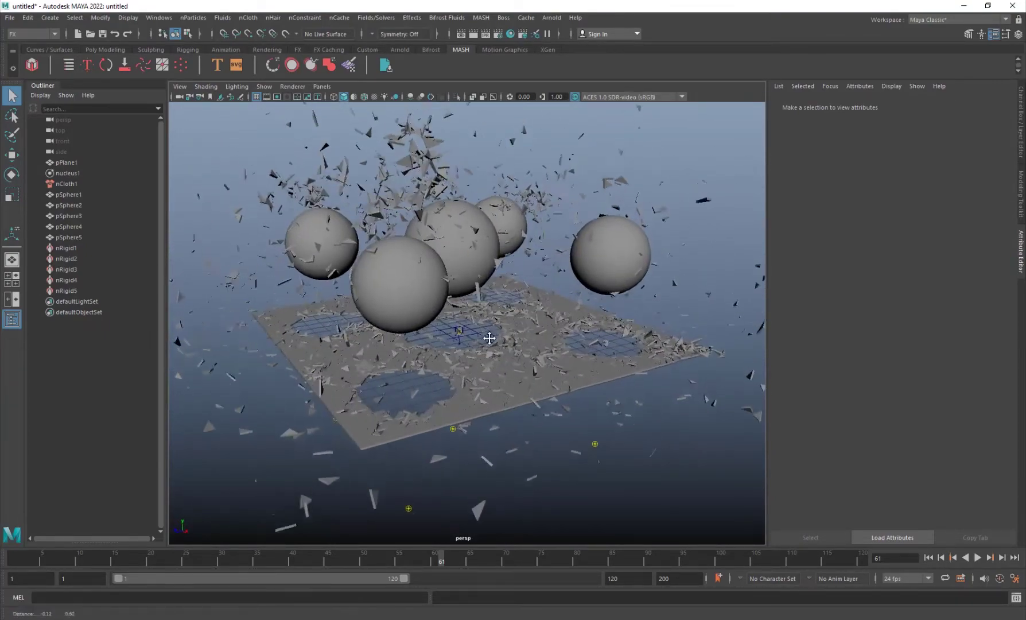
pyautogui.hotkey('ctrl', 'a')
pyautogui.keyDown('alt'); pyautogui.moveTo(489, 340); pyautogui.dragTo(368, 334); pyautogui.keyUp('alt')
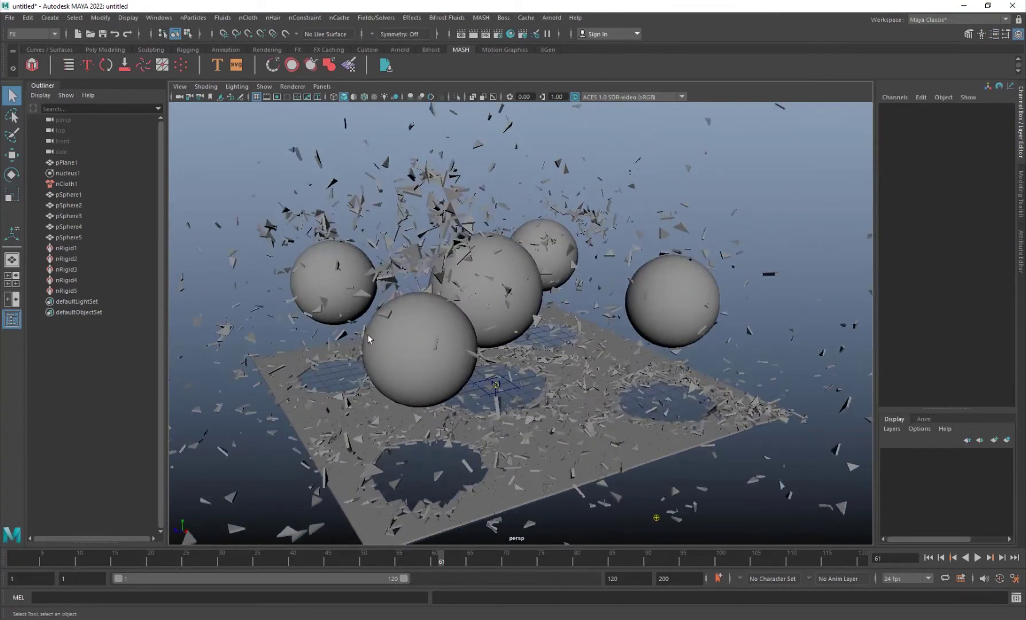
pyautogui.click(12, 319)
# Step: Tilt to an oblique view and play the simulation on to frame 63
pyautogui.keyDown('alt'); pyautogui.moveTo(145, 325); pyautogui.dragTo(336, 179); pyautogui.keyUp('alt')
pyautogui.scroll(5, 145, 264)
pyautogui.scroll(-3, 144, 264)
pyautogui.scroll(-2, 336, 179)
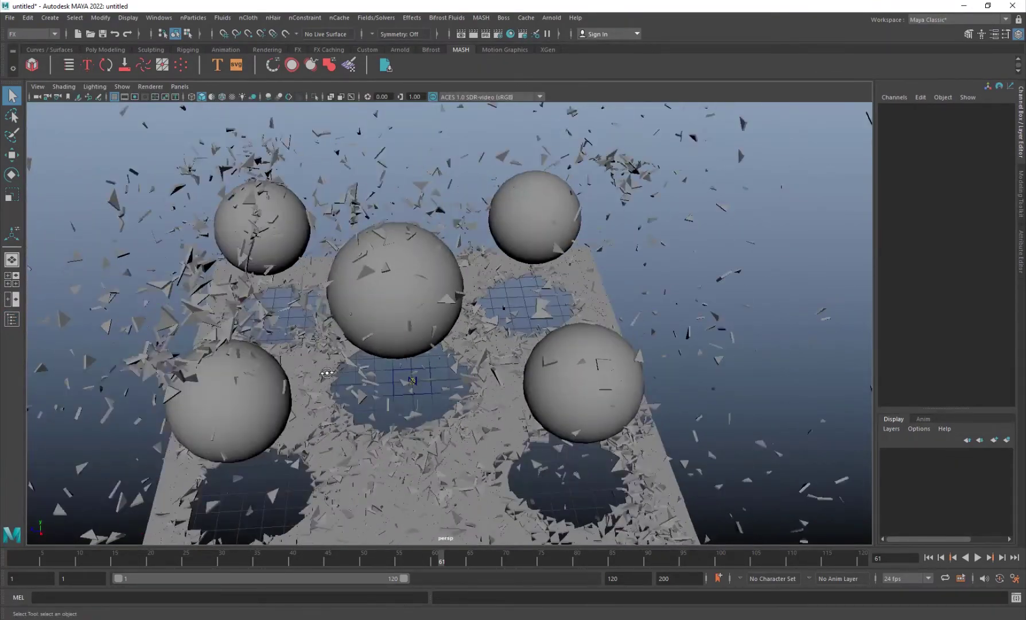
pyautogui.keyDown('alt'); pyautogui.moveTo(326, 373); pyautogui.dragTo(391, 335); pyautogui.keyUp('alt')
pyautogui.scroll(-3, 391, 335)
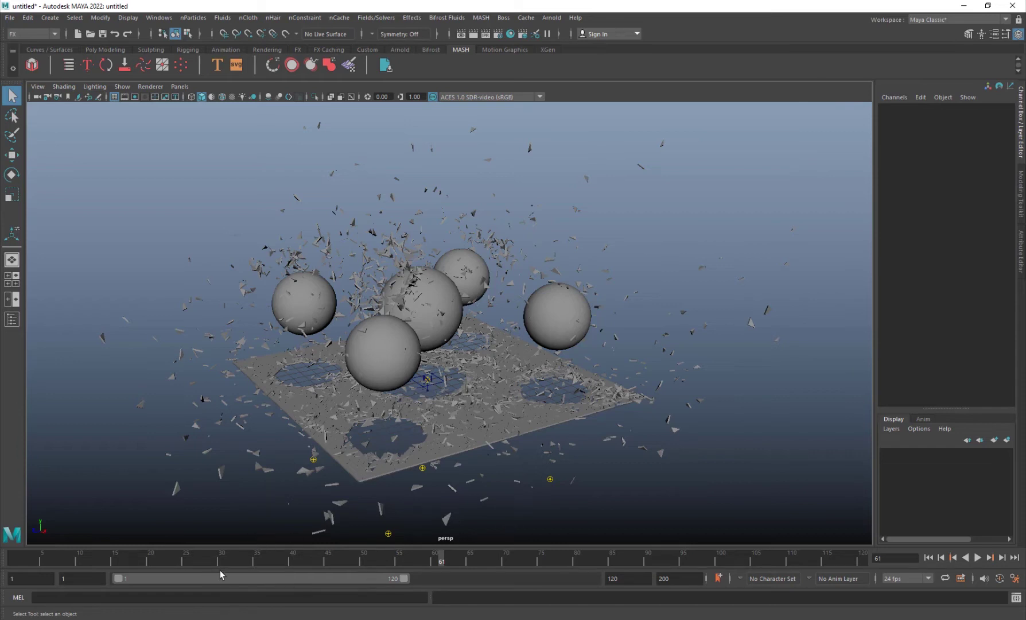
pyautogui.click(978, 557)
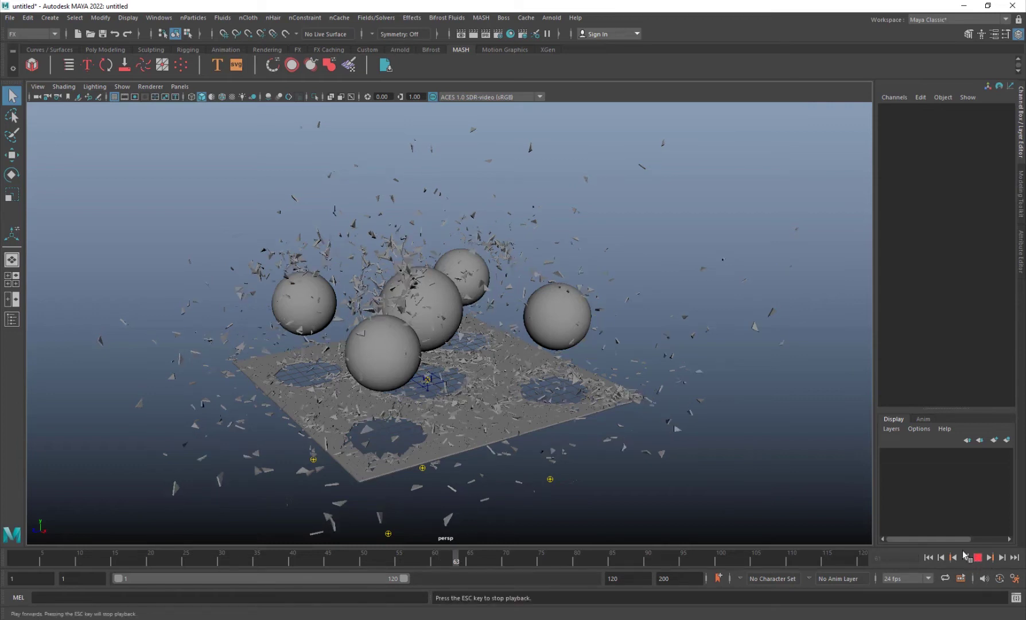
pyautogui.click(978, 557)
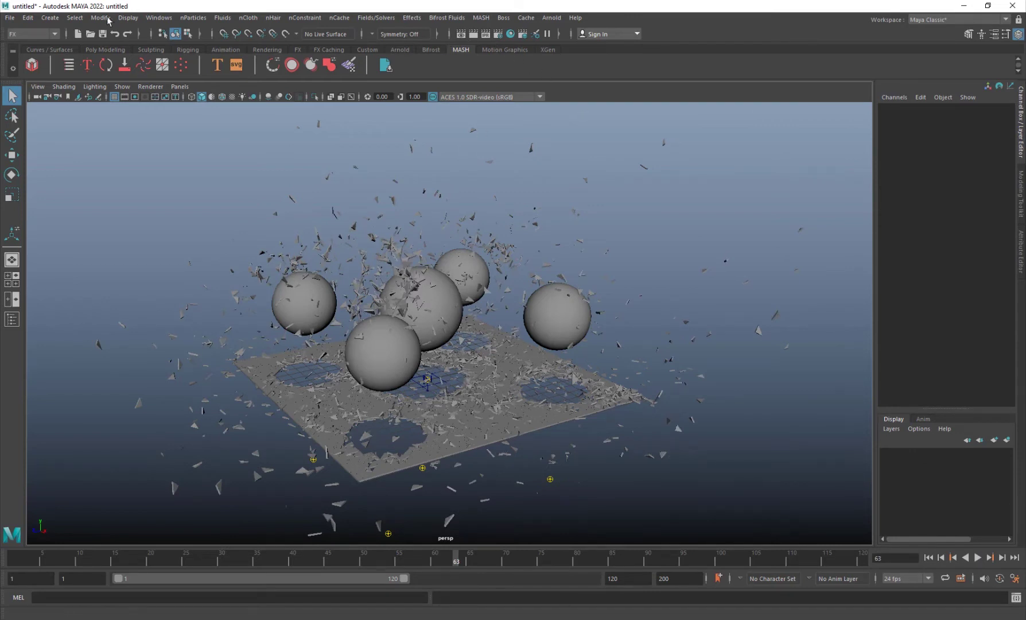
# Step: Switch to the Modeling menu set and choose Cache > Alembic Cache > Export All to Alembic
pyautogui.click(33, 34)
pyautogui.click(29, 48)
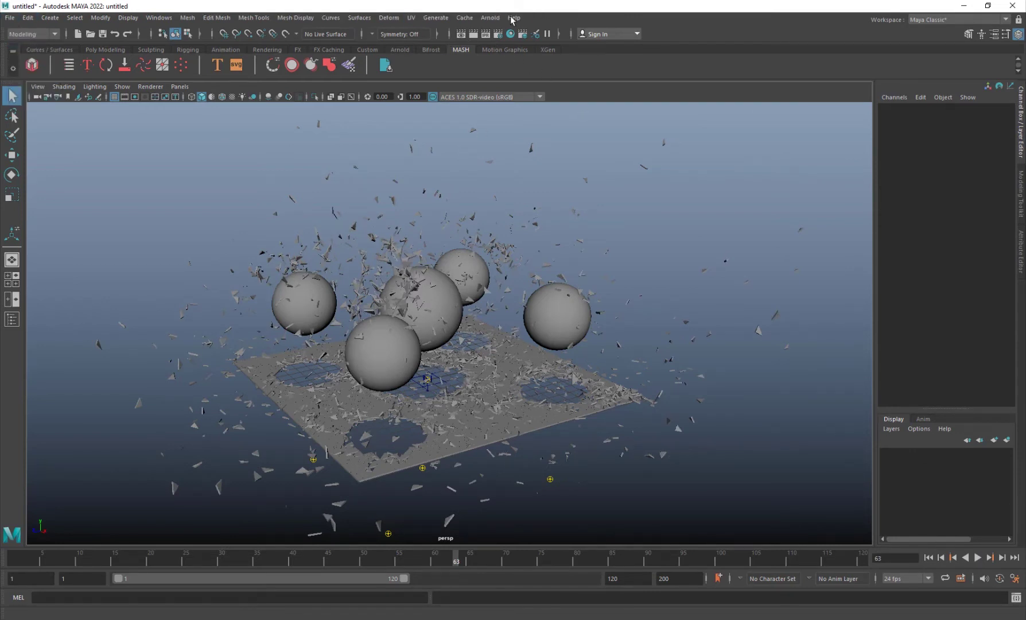
pyautogui.click(464, 17)
pyautogui.moveTo(492, 38)
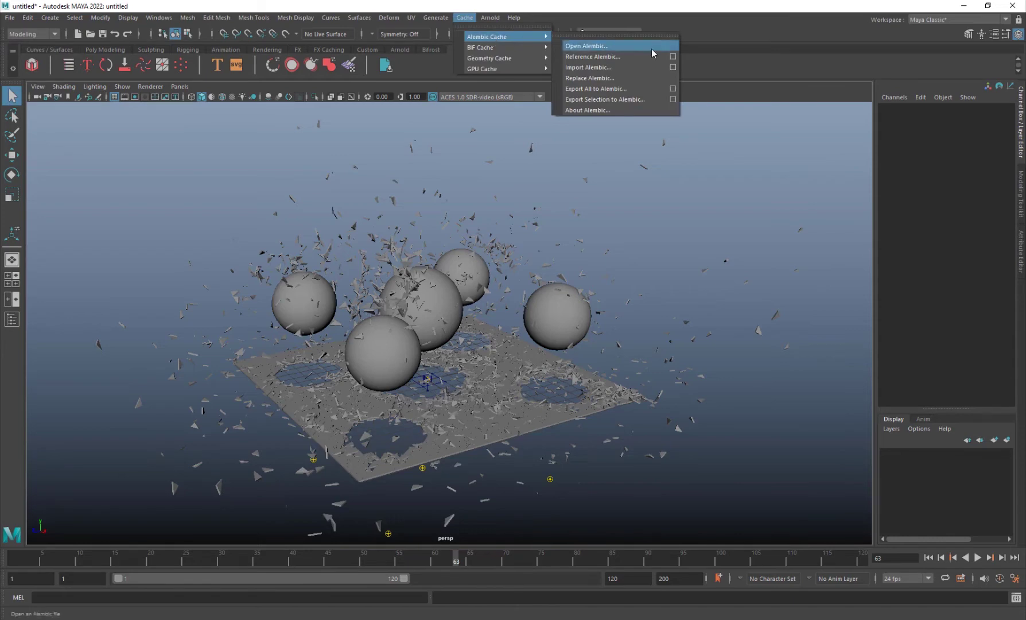
pyautogui.click(626, 92)
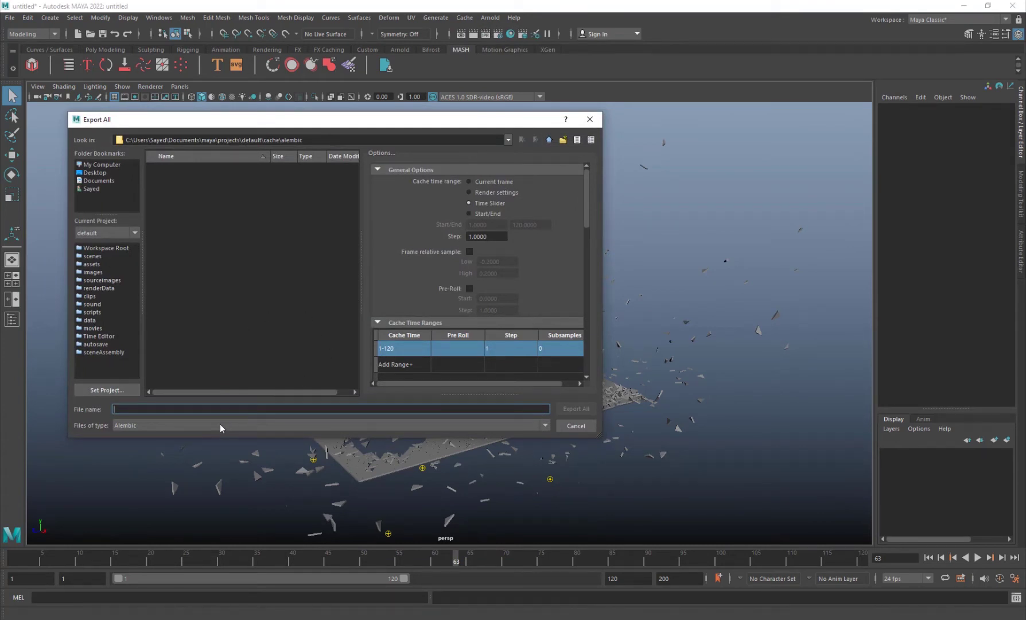
pyautogui.write('f')
# Step: Cancel the Alembic export and open the saved scene final.mb
pyautogui.click(576, 426)
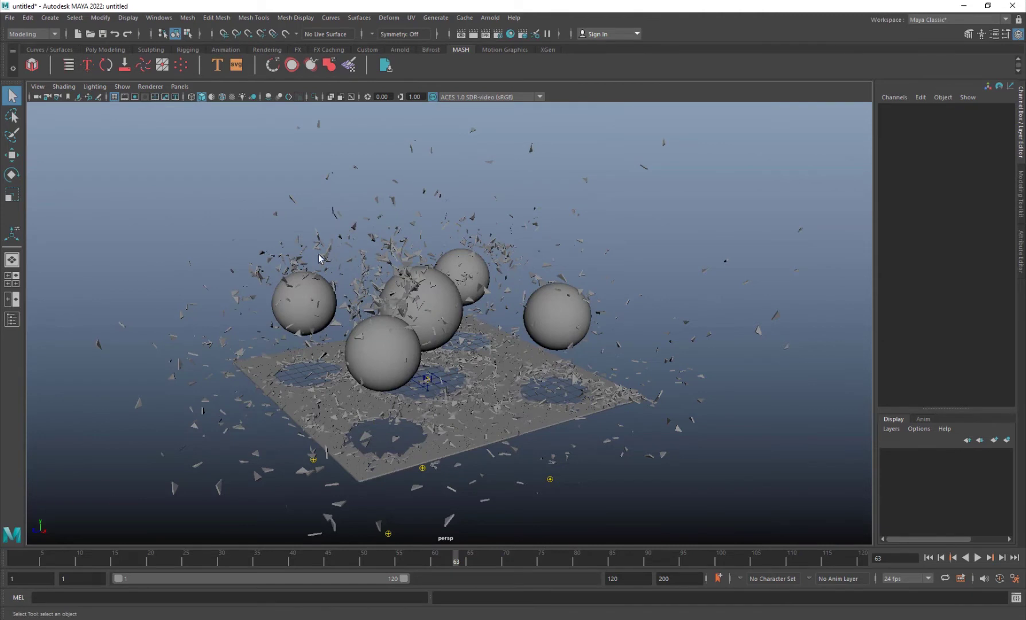
pyautogui.click(13, 19)
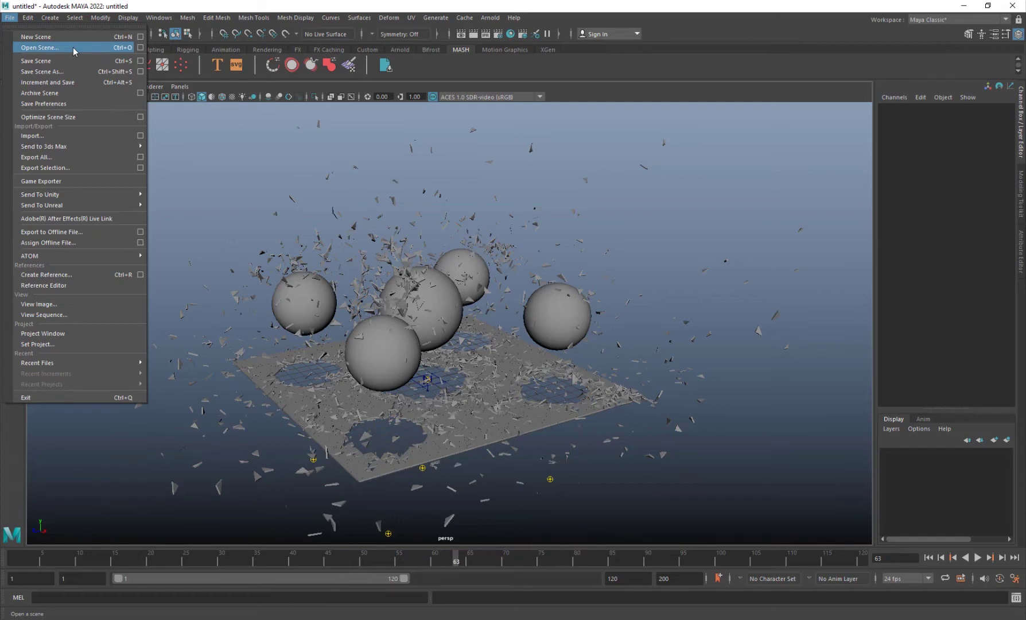
pyautogui.click(73, 47)
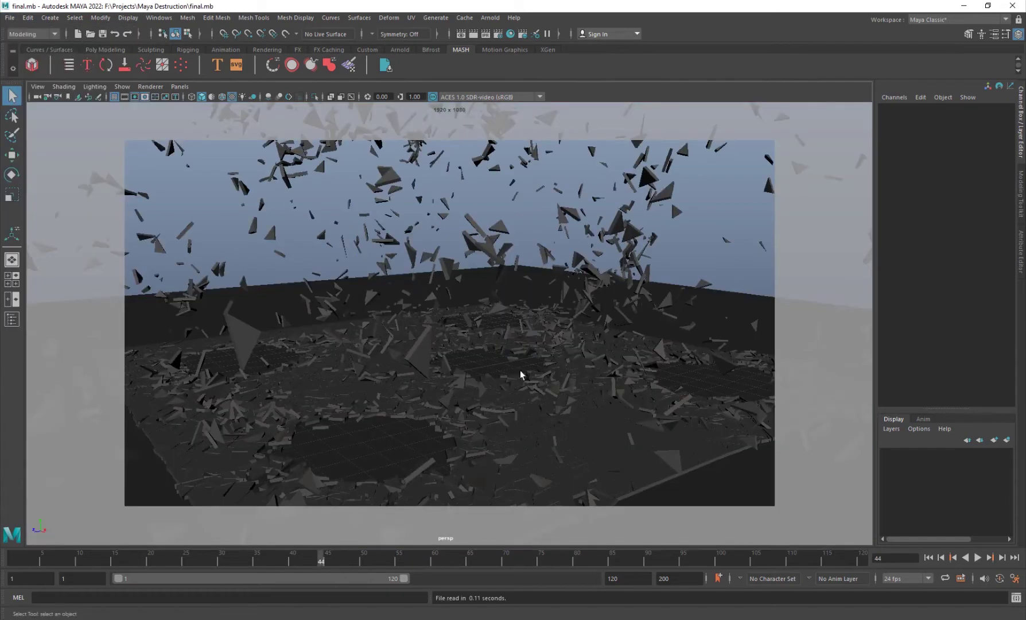
pyautogui.scroll(-5, 521, 370)
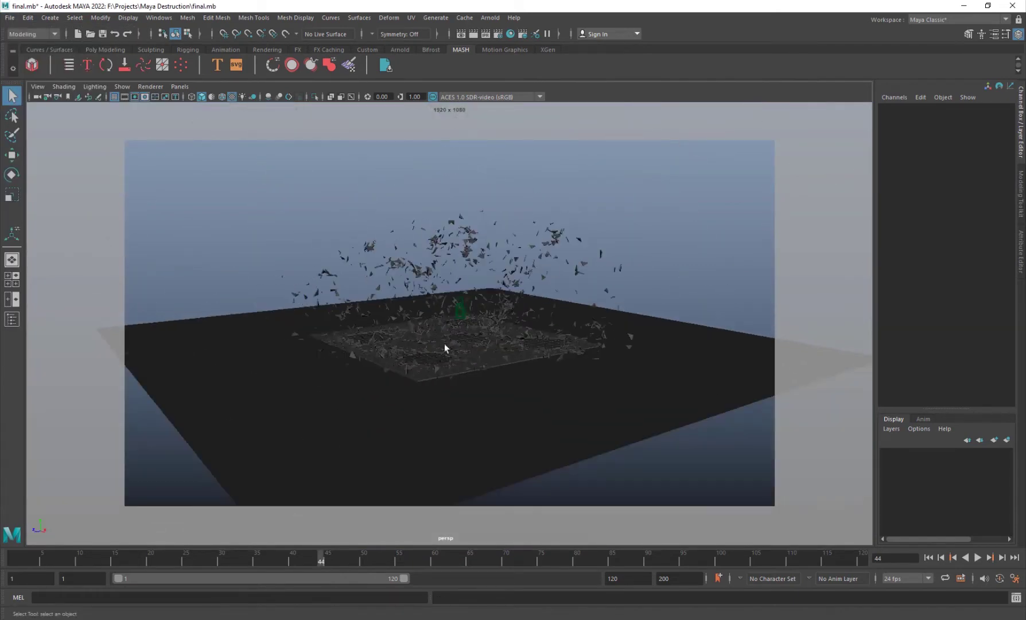
# Step: Play and scrub the debris animation, orbiting to a low side view and selecting pPlane2
pyautogui.keyDown('alt'); pyautogui.moveTo(445, 345); pyautogui.dragTo(492, 421); pyautogui.keyUp('alt')
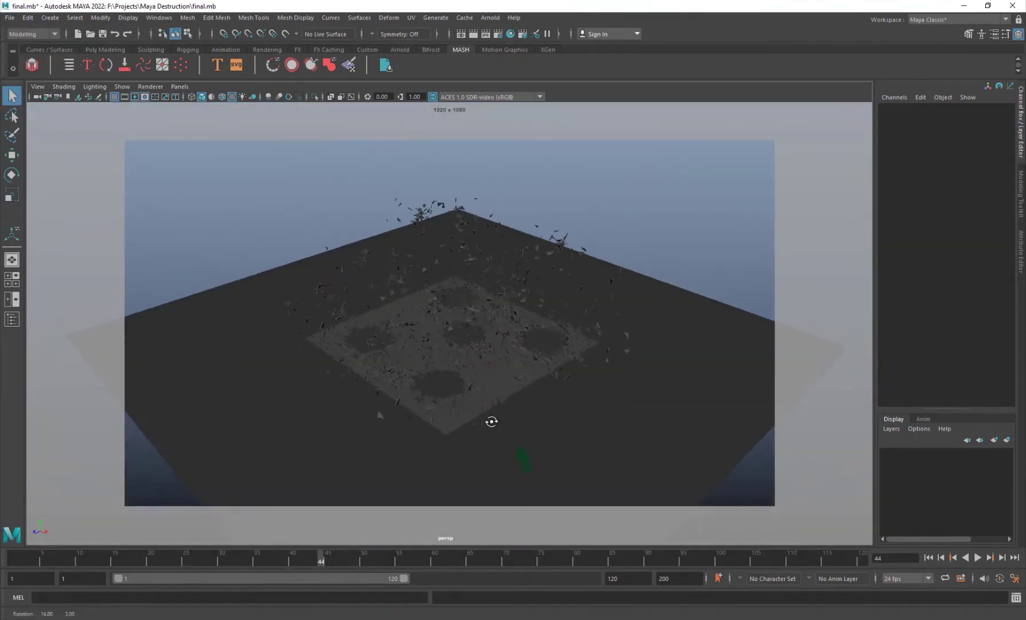
pyautogui.click(69, 561)
pyautogui.hotkey('alt', 'v')
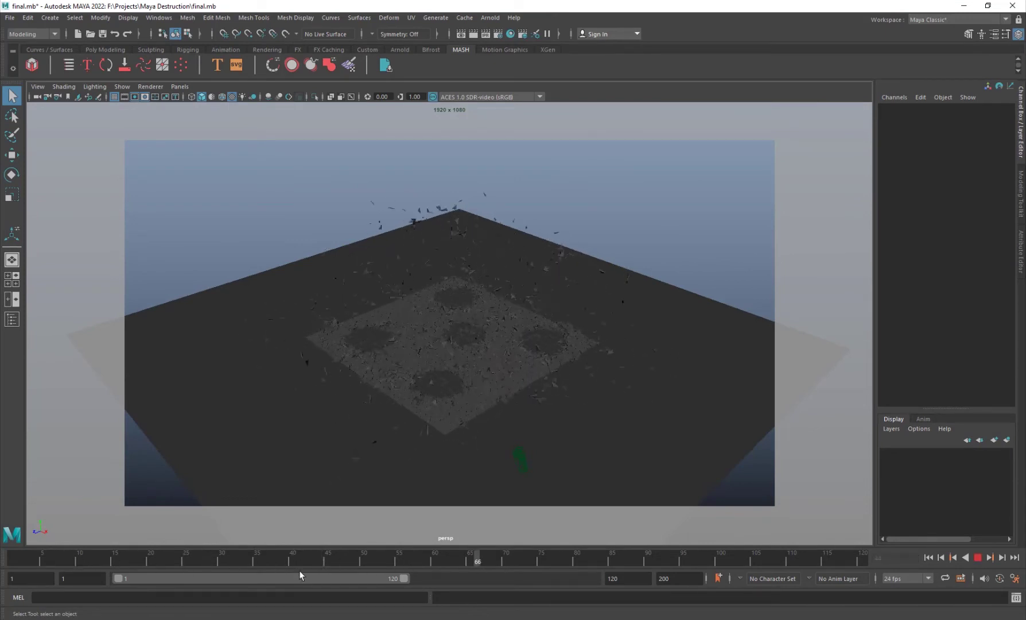
pyautogui.moveTo(83, 559); pyautogui.dragTo(149, 563)
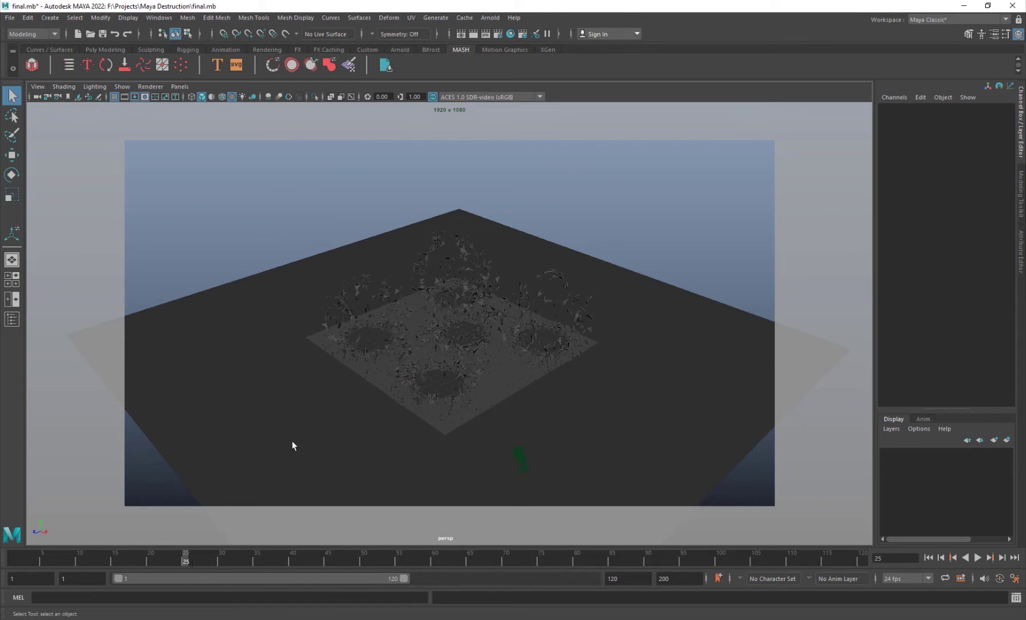
pyautogui.scroll(3, 501, 326)
pyautogui.scroll(-3, 516, 386)
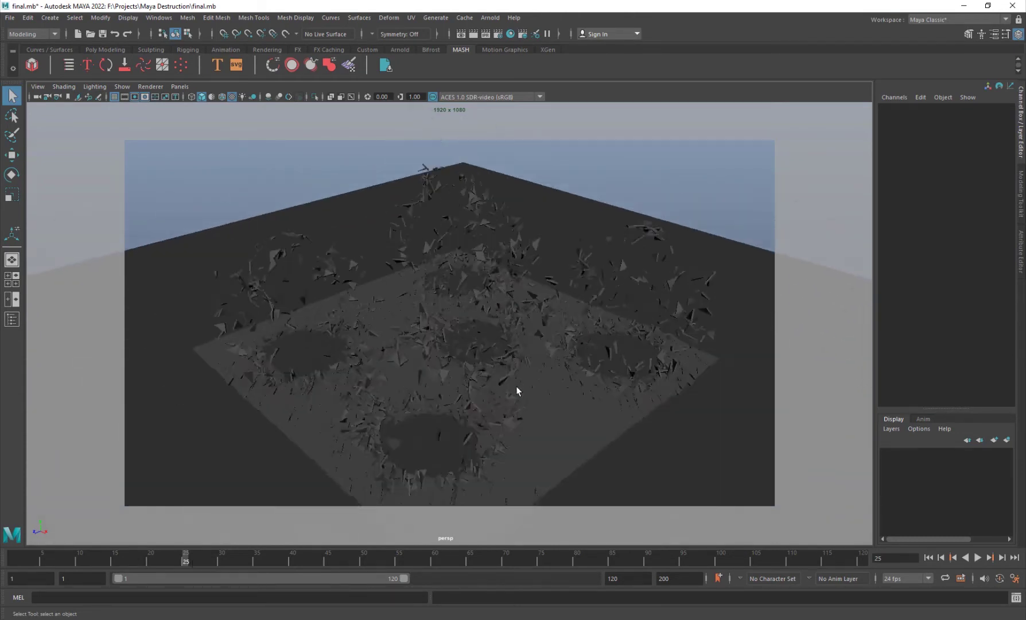
pyautogui.keyDown('alt'); pyautogui.moveTo(516, 385); pyautogui.dragTo(473, 373); pyautogui.keyUp('alt')
pyautogui.scroll(-2, 473, 374)
pyautogui.click(286, 407)
pyautogui.keyDown('alt'); pyautogui.moveTo(287, 407); pyautogui.dragTo(441, 406); pyautogui.keyUp('alt')
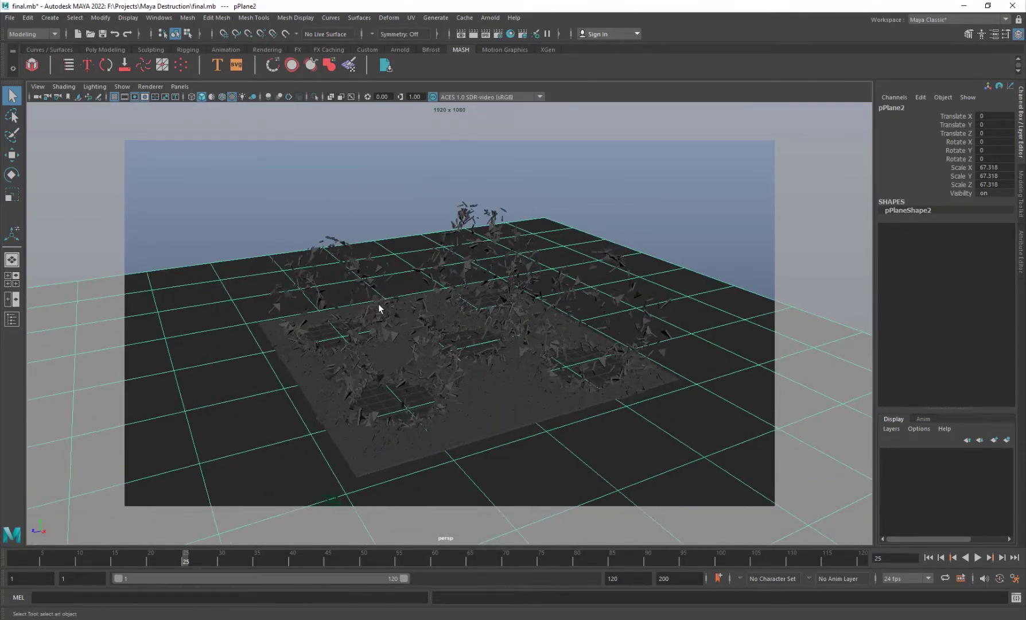
# Step: Look through the persp1 camera and play the debris animation to frame 47
pyautogui.click(180, 86)
pyautogui.moveTo(282, 101)
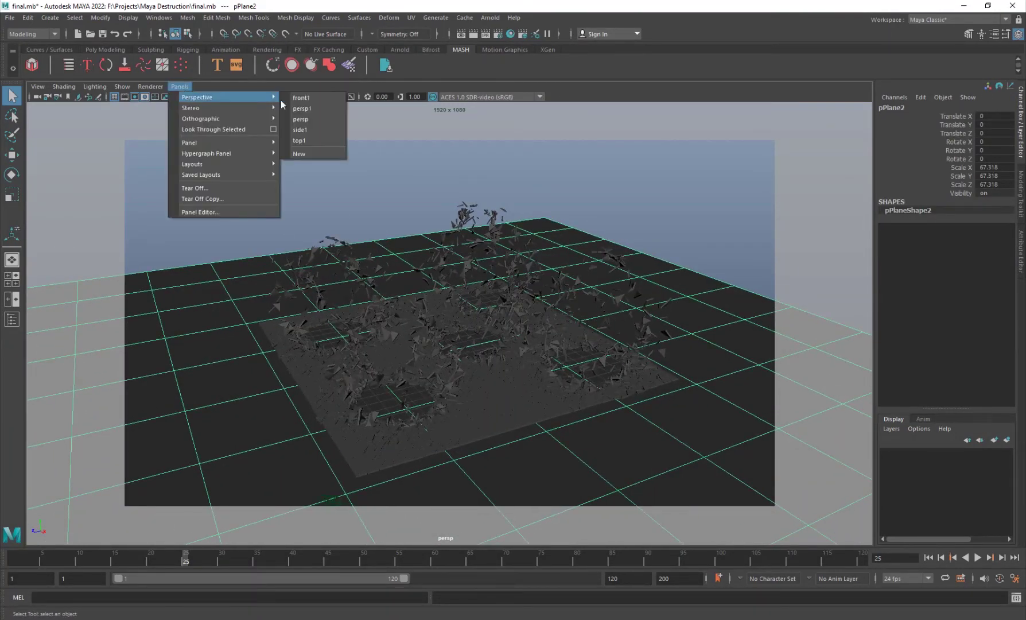
pyautogui.click(320, 109)
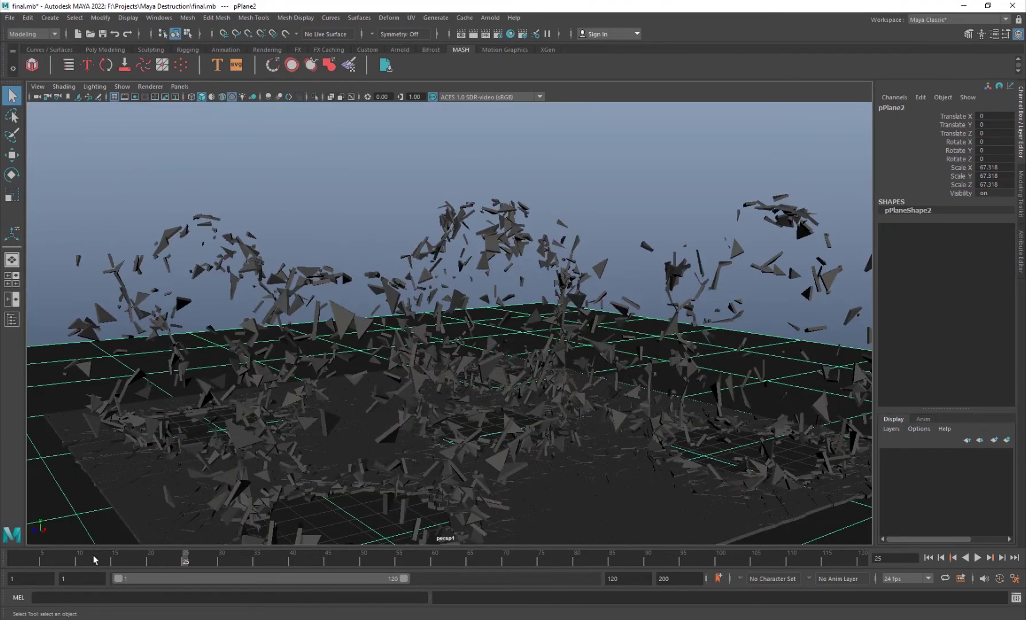
pyautogui.hotkey('alt', 'v')
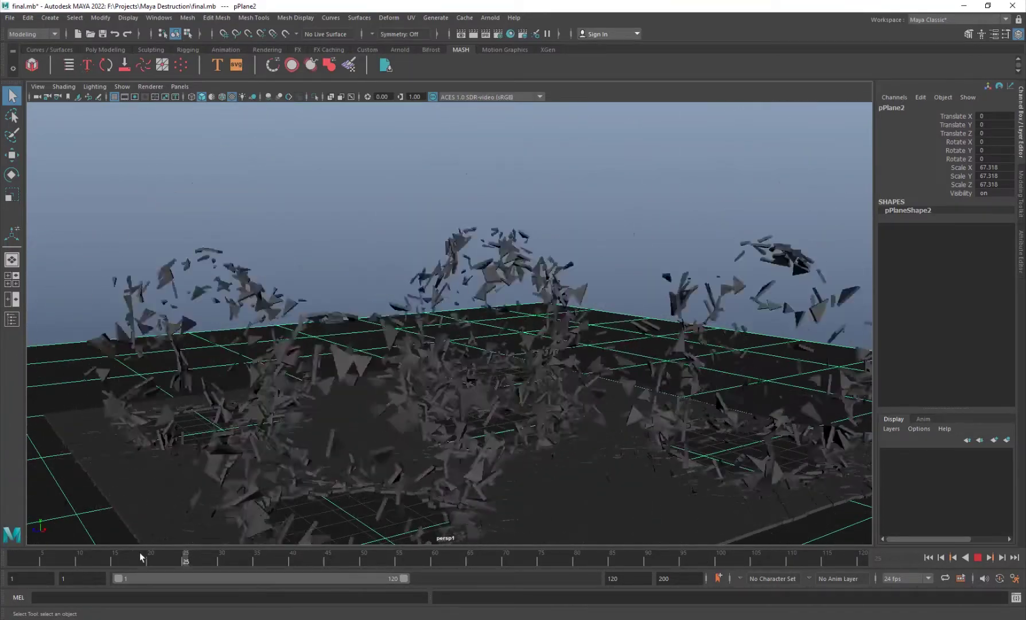
pyautogui.hotkey('alt', 'v')
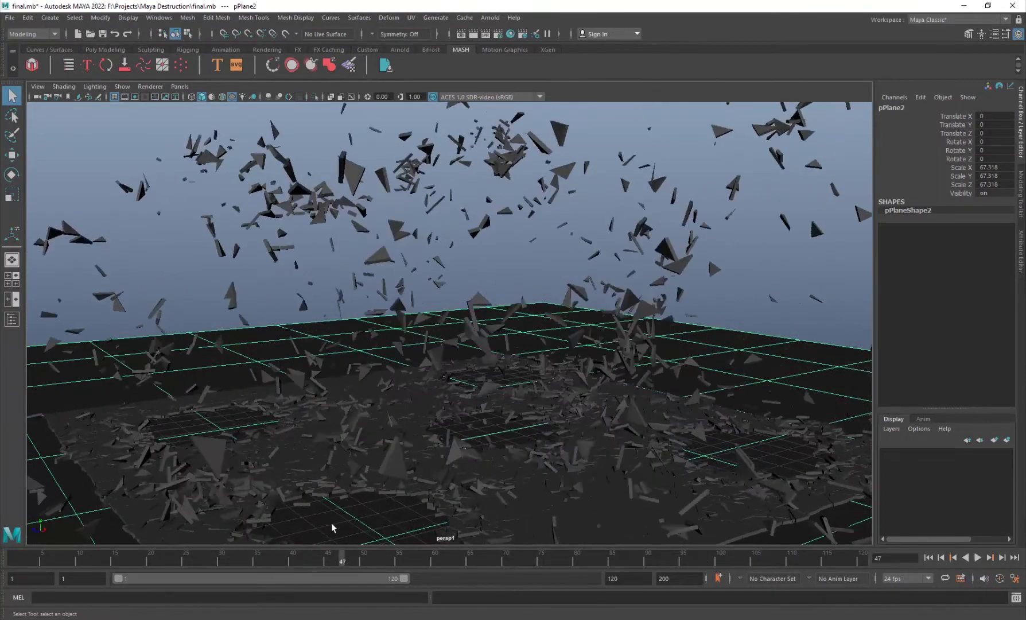
# Step: Delete the existing aiSkyDomeLight1 via the Outliner
pyautogui.press('w')
pyautogui.click(553, 268)
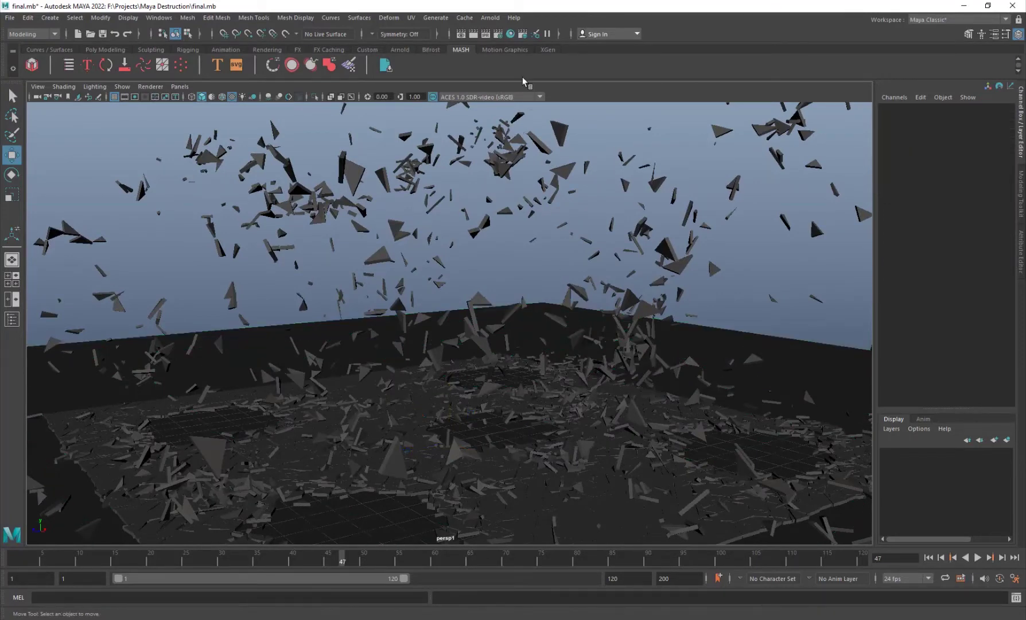
pyautogui.click(490, 18)
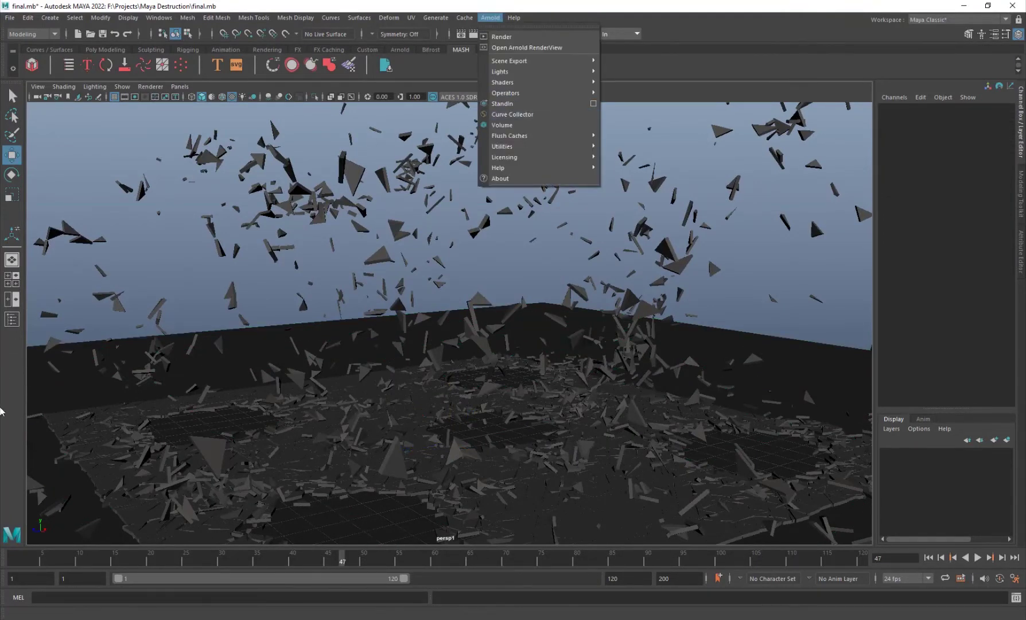
pyautogui.click(12, 319)
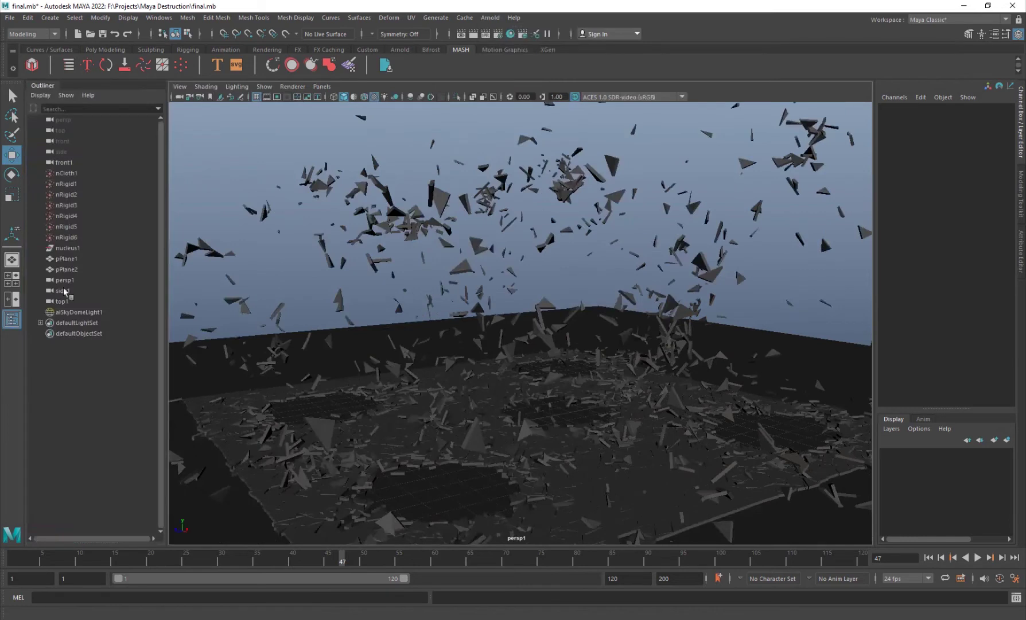
pyautogui.click(84, 313)
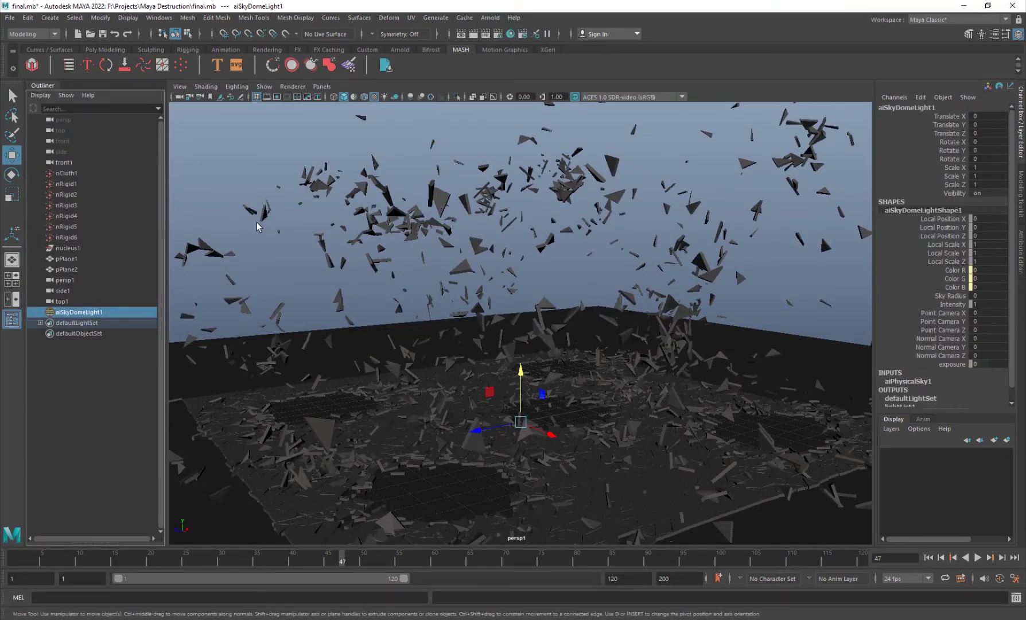
pyautogui.press('Delete')
# Step: Create an Arnold Physical Sky light and select its new sky dome
pyautogui.click(490, 18)
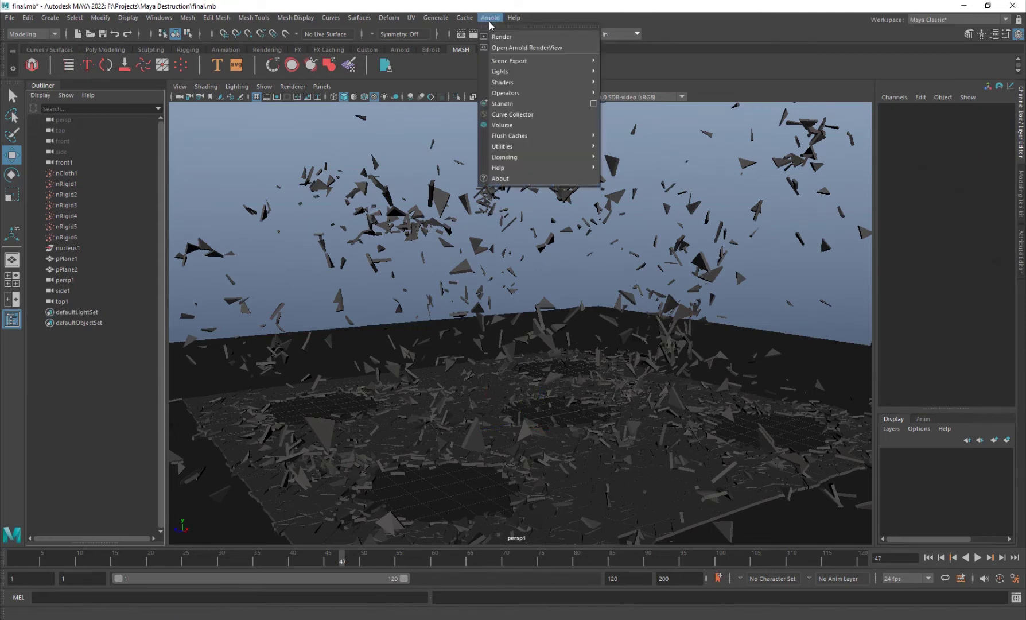
pyautogui.moveTo(511, 71)
pyautogui.click(631, 125)
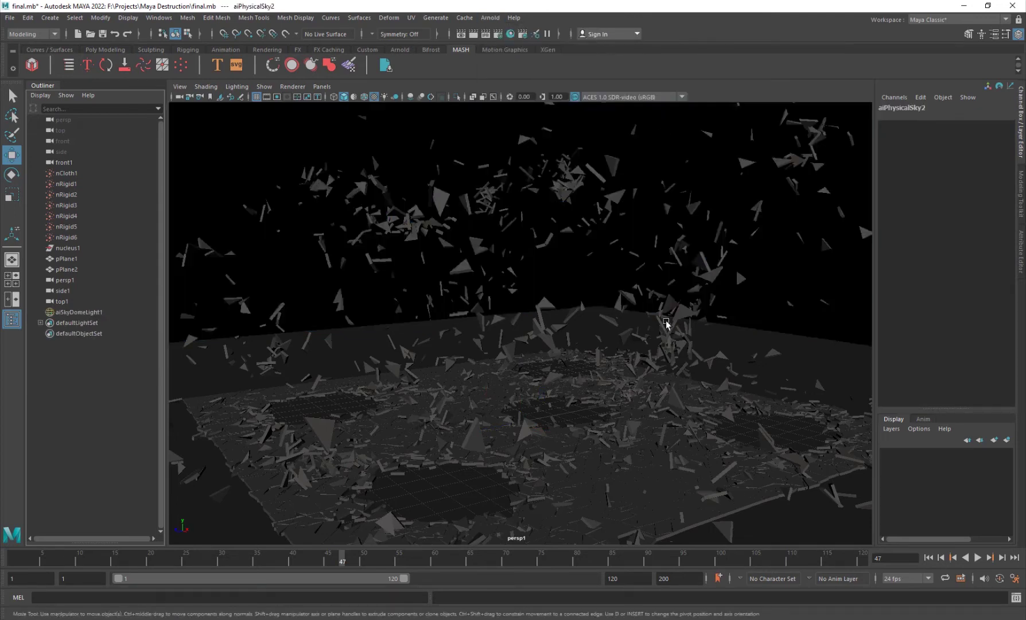
pyautogui.click(82, 312)
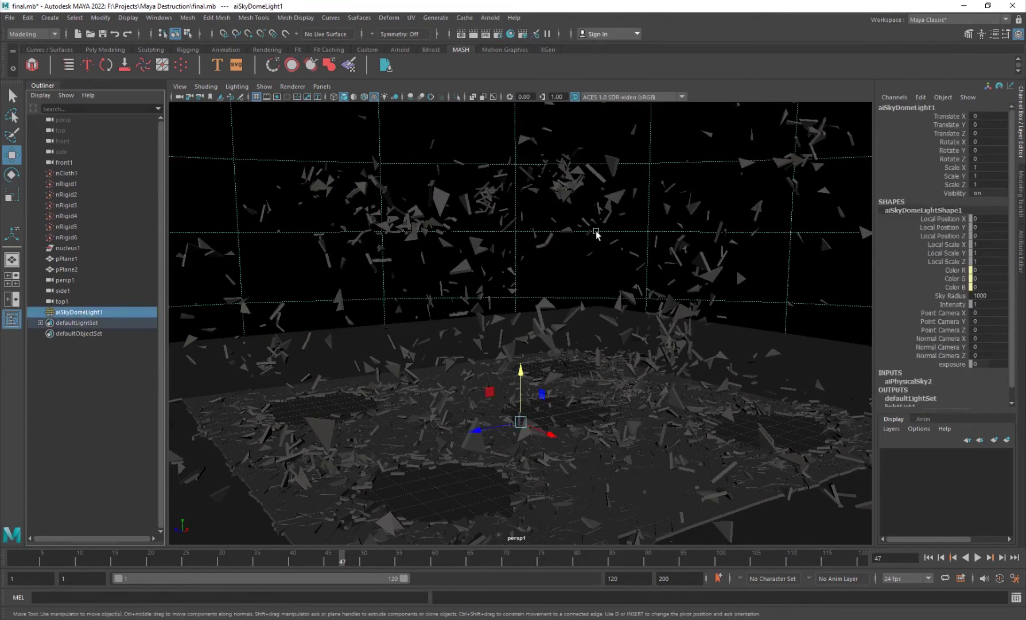
# Step: Set the sky dome's viewport Sky Radius to 0 in the Attribute Editor
pyautogui.scroll(-1, 941, 308)
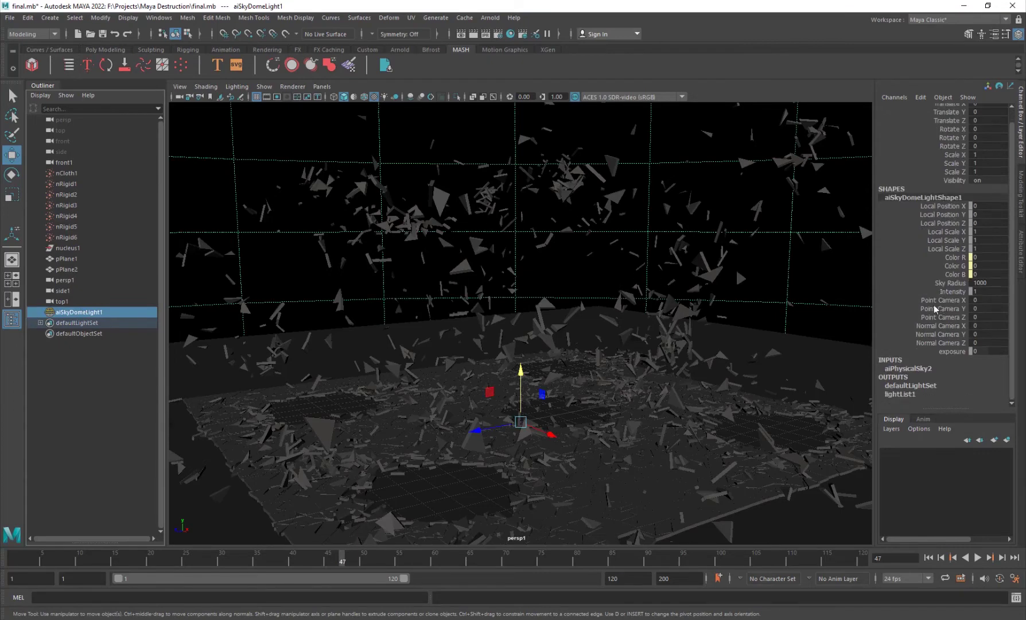
pyautogui.hotkey('ctrl', 'a')
pyautogui.scroll(-5, 835, 327)
pyautogui.scroll(-1, 835, 330)
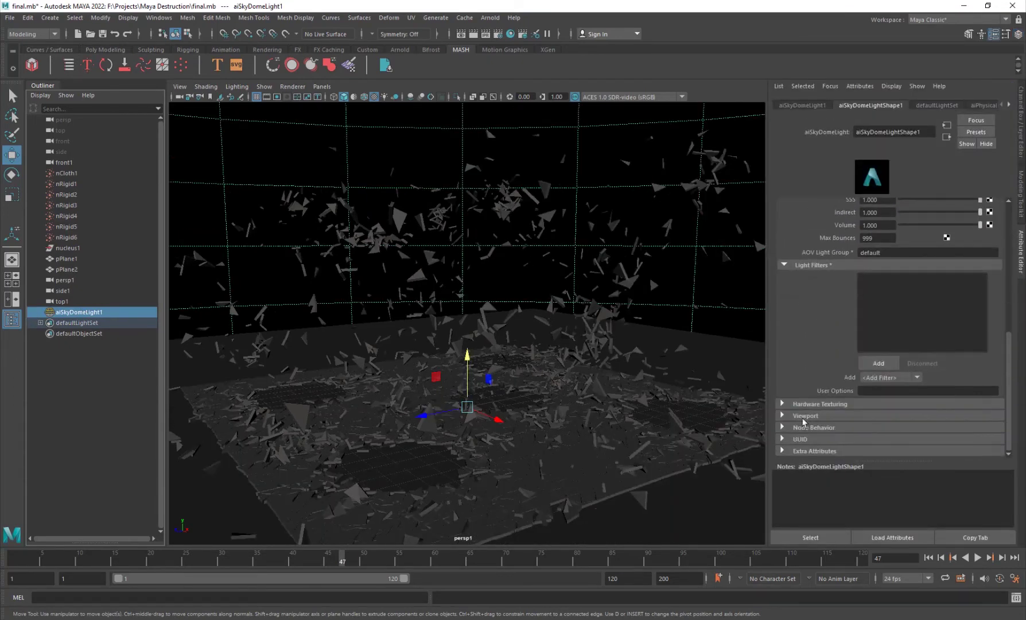
pyautogui.click(811, 417)
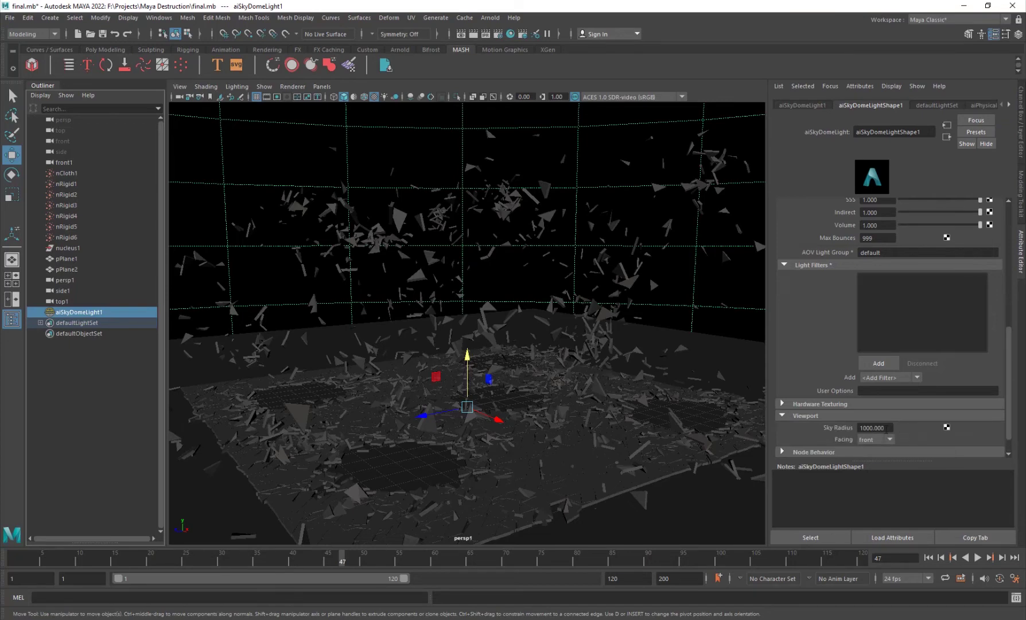
pyautogui.press('BackSpace')
pyautogui.press('BackSpace')
pyautogui.press('BackSpace')
pyautogui.press('BackSpace')
pyautogui.press('BackSpace')
pyautogui.press('BackSpace')
pyautogui.press('BackSpace')
pyautogui.press('BackSpace')
pyautogui.write('0')
pyautogui.press('Return')
# Step: Clear the selection, switch the viewport renderer to Arnold and start the live render
pyautogui.click(620, 167)
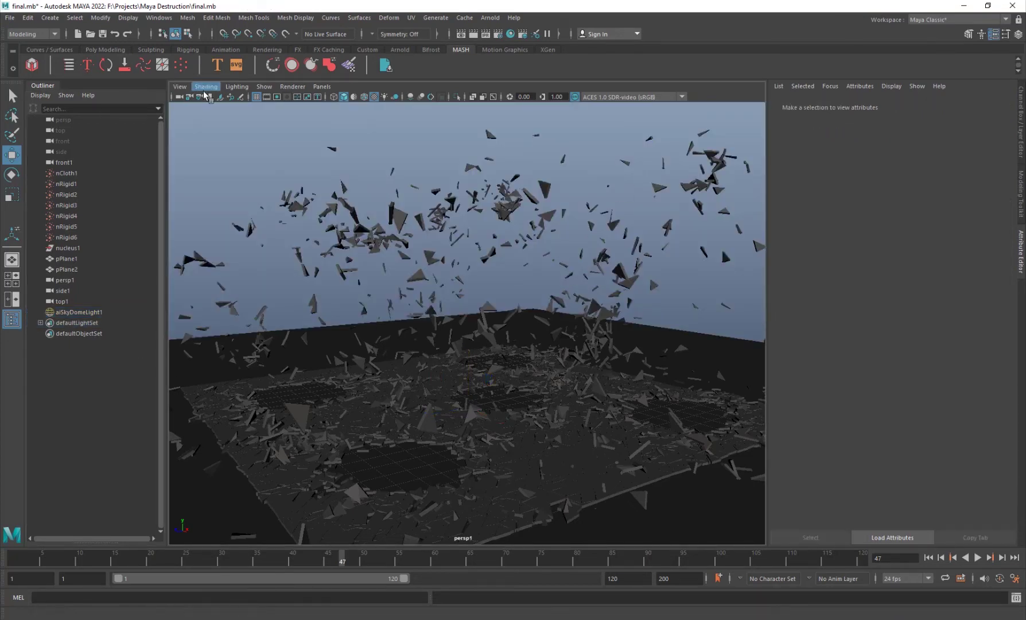
pyautogui.click(292, 86)
pyautogui.click(321, 117)
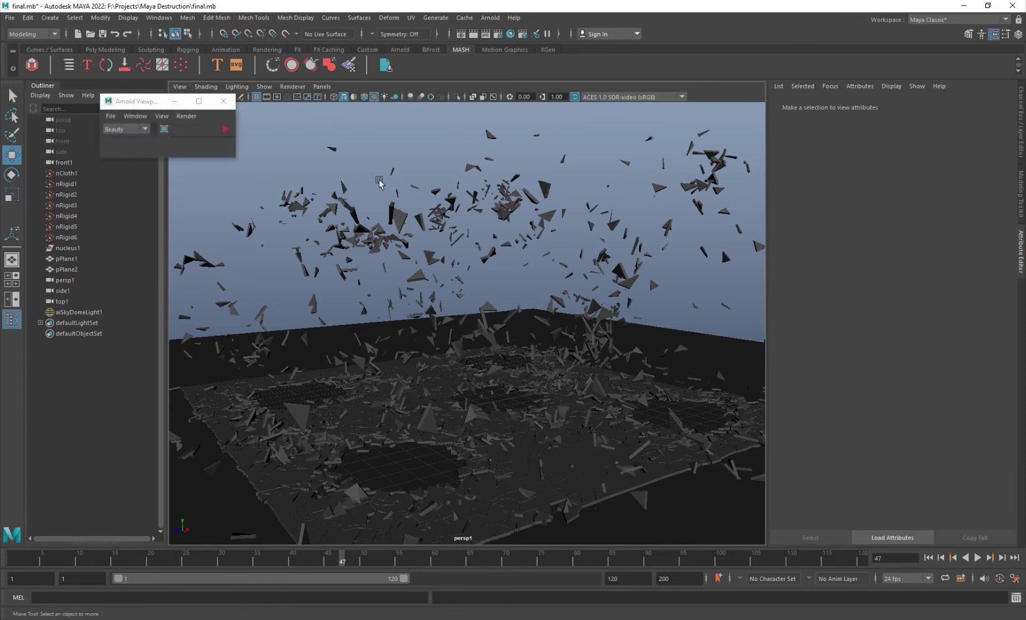
pyautogui.click(224, 128)
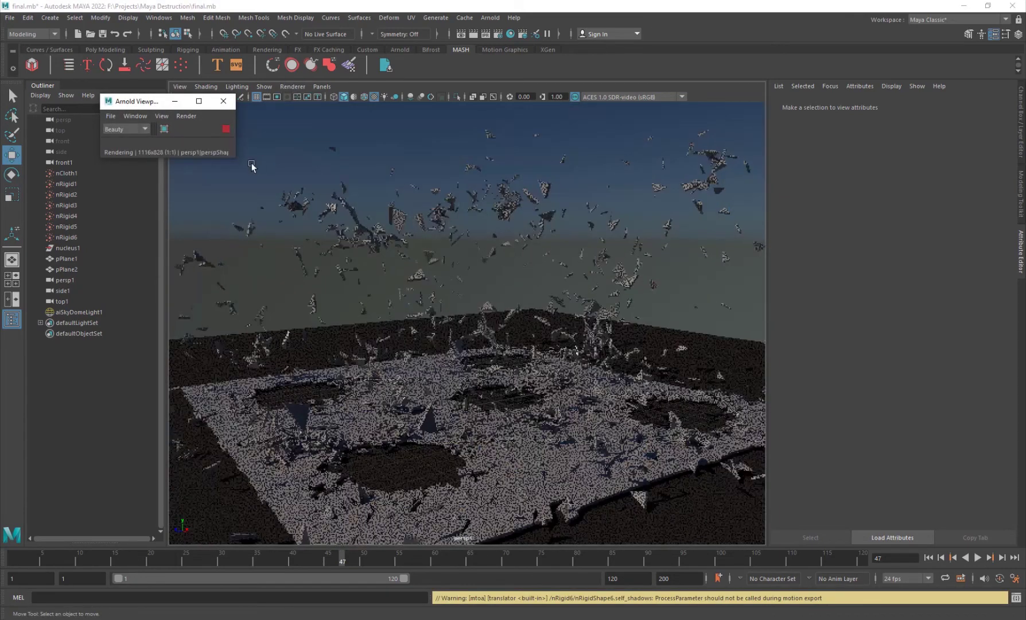
# Step: Set aiPhysicalSky2's sun azimuth to 208.757 and intensity to 3.088, then deselect it
pyautogui.click(93, 313)
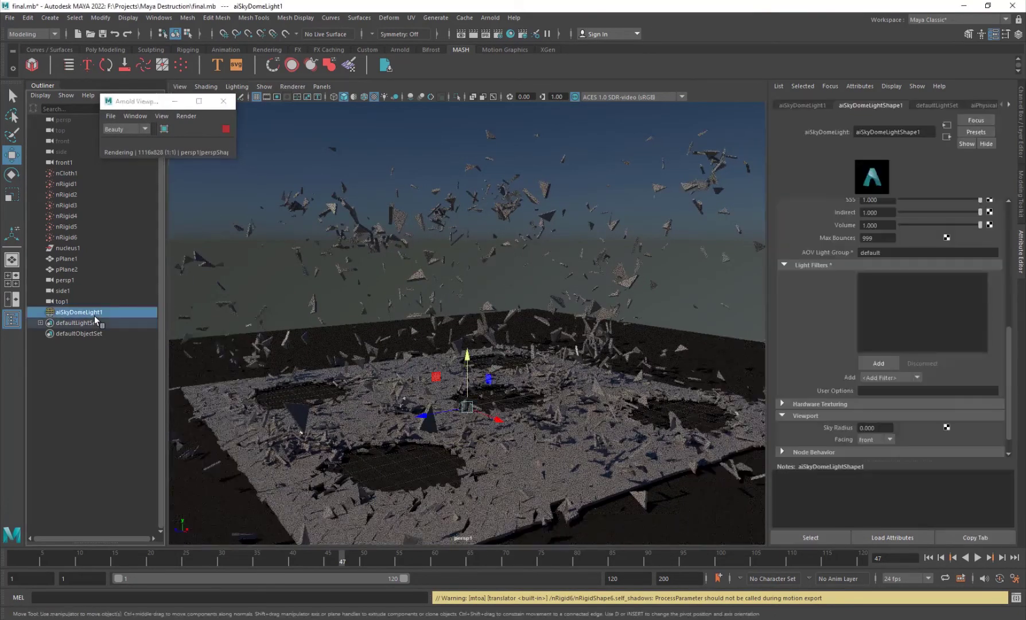
pyautogui.scroll(10, 942, 306)
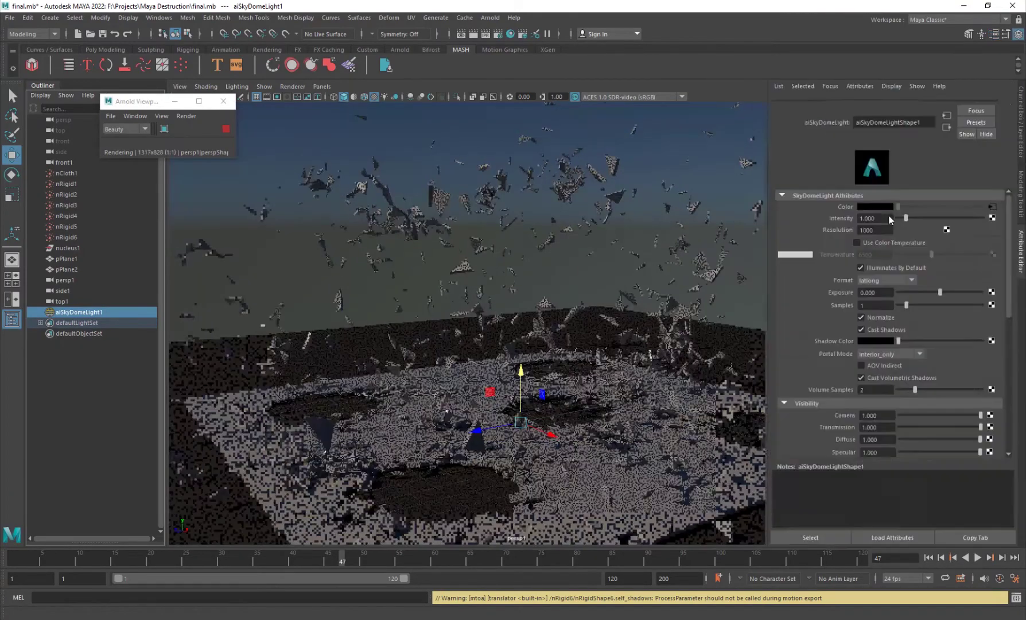
pyautogui.click(975, 105)
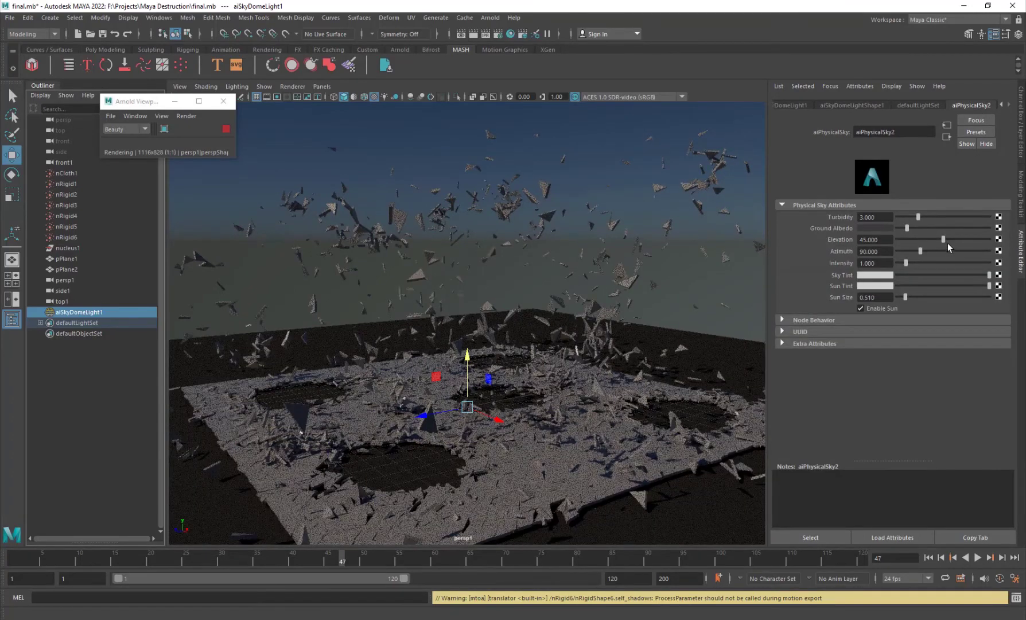
pyautogui.moveTo(945, 252); pyautogui.dragTo(969, 251)
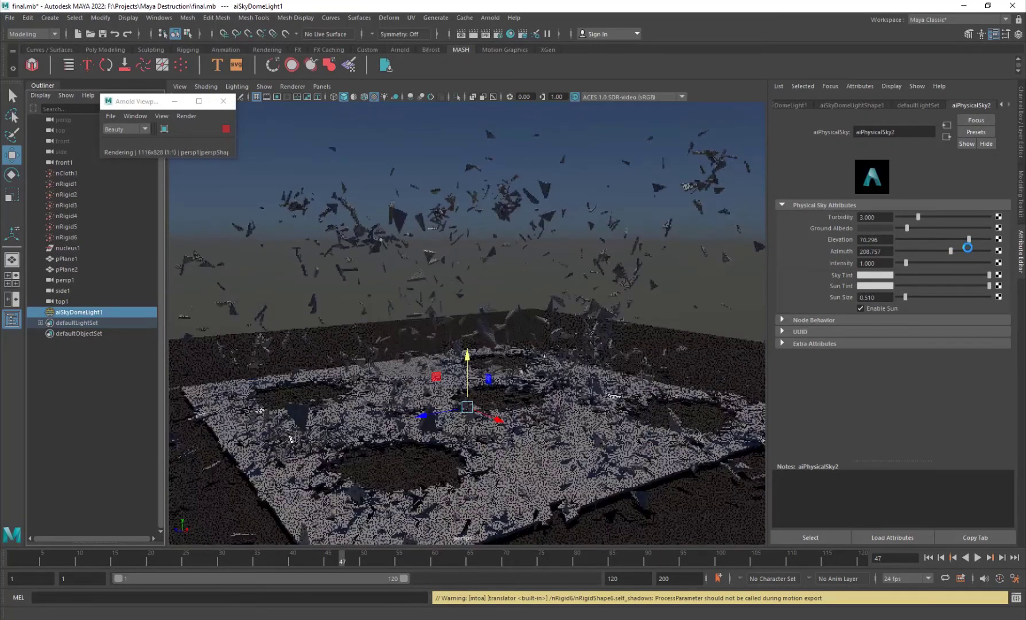
pyautogui.moveTo(921, 262); pyautogui.dragTo(924, 264)
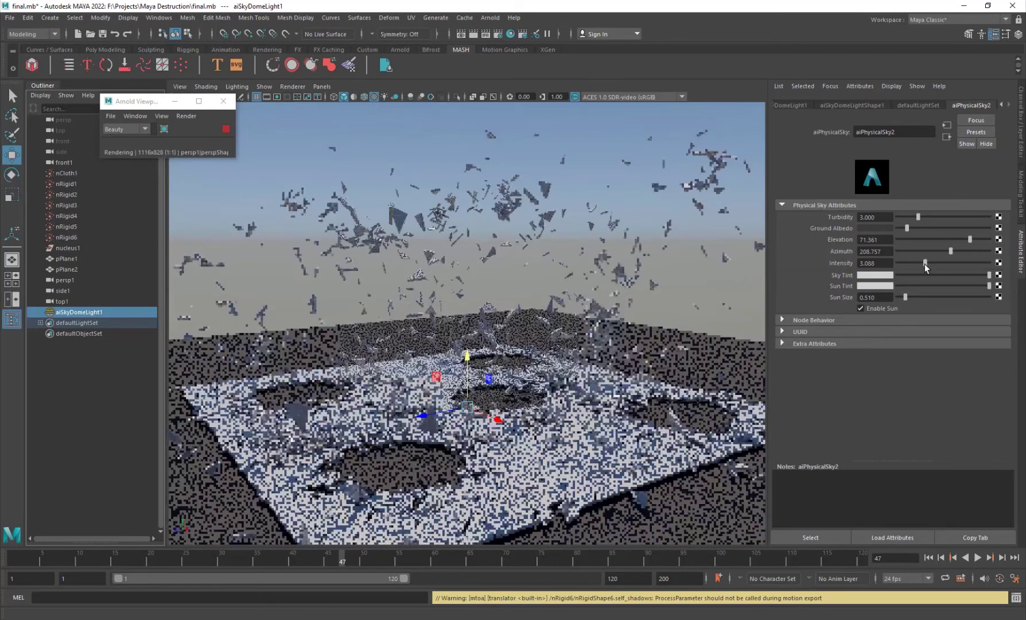
pyautogui.click(590, 147)
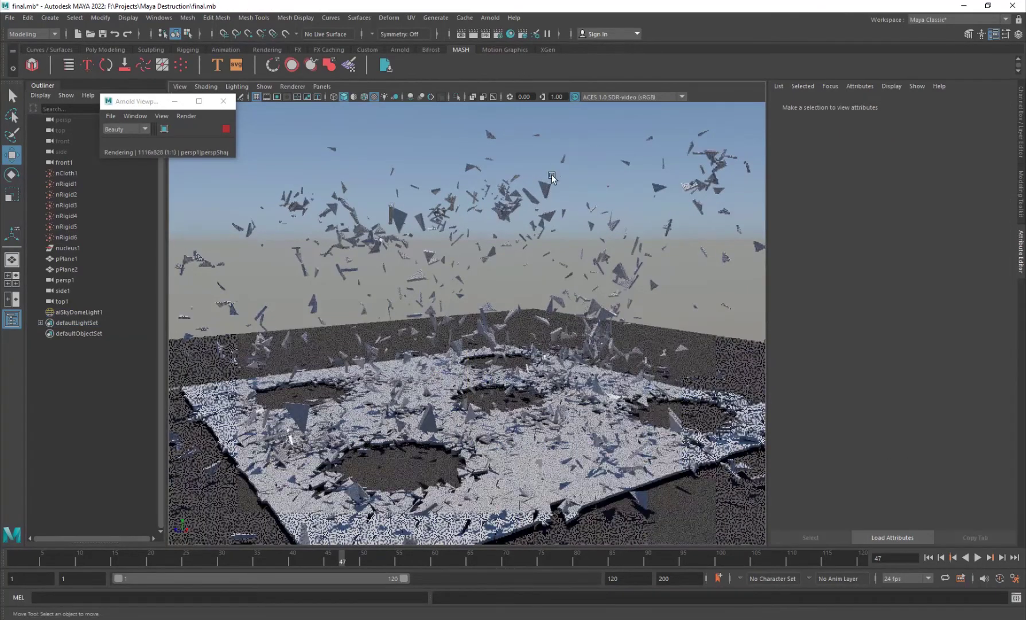
# Step: Return to the Channel Box and hide the Outliner so the Arnold viewport is wider
pyautogui.hotkey('ctrl', 'a')
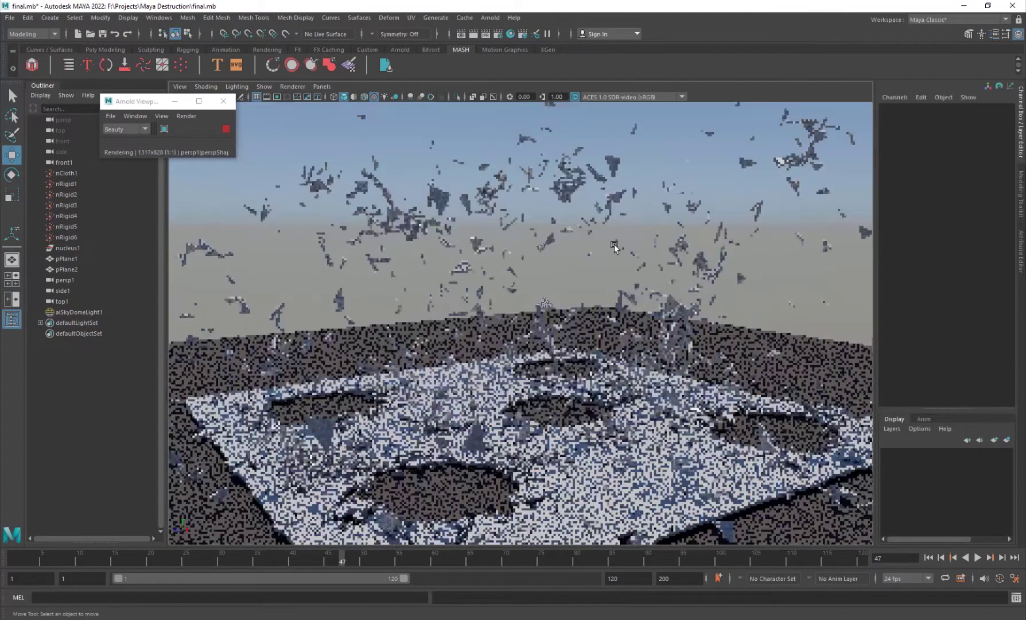
pyautogui.click(11, 319)
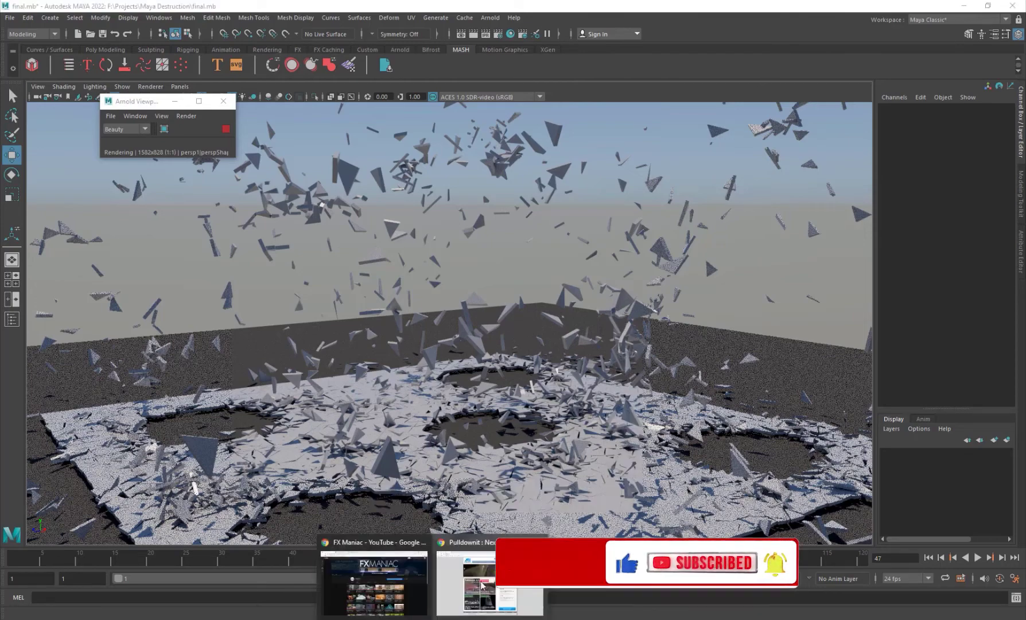
# Step: Bring up Chrome showing the pulldownit.com homepage
pyautogui.click(379, 580)
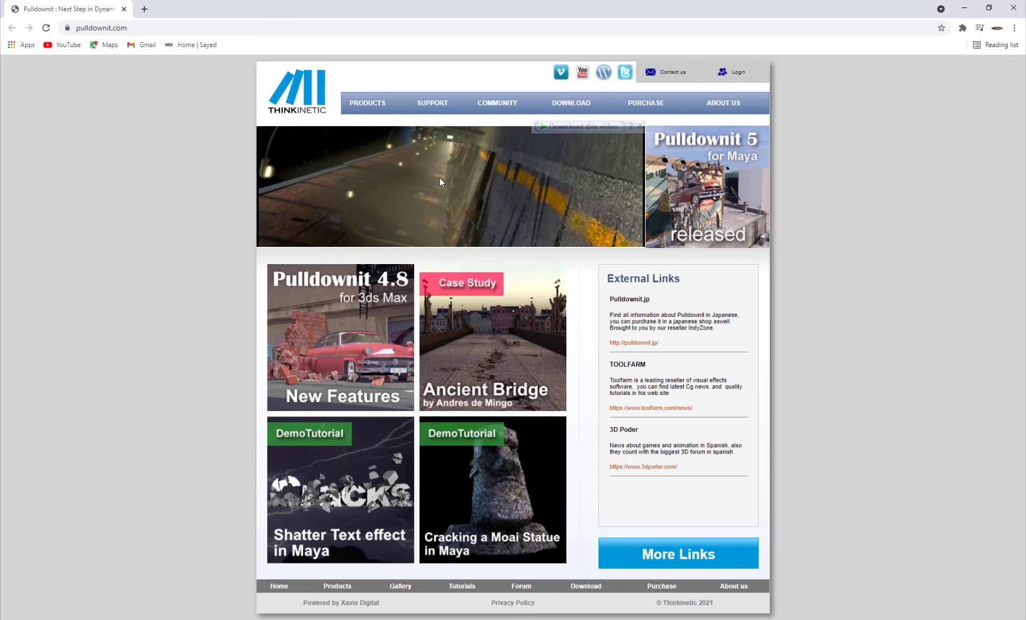
# Step: Minimize Chrome to return to Maya's finished Arnold render at frame 47
pyautogui.click(964, 7)
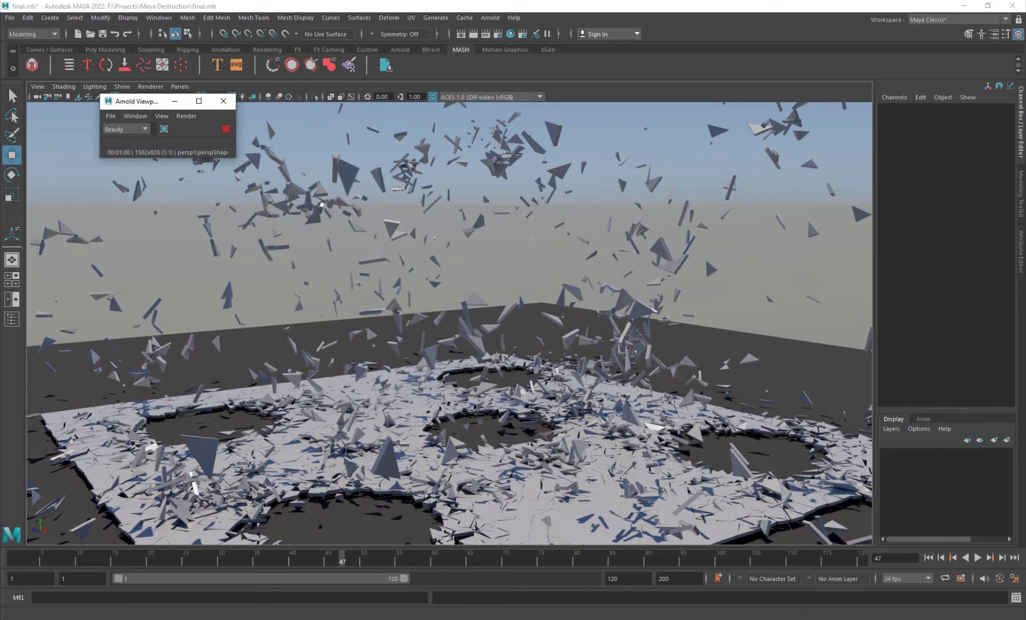
# Step: Browse the Audio Aura channel and Instagram profile tabs, ending on FX Maniac's Videos page
pyautogui.click(387, 600)
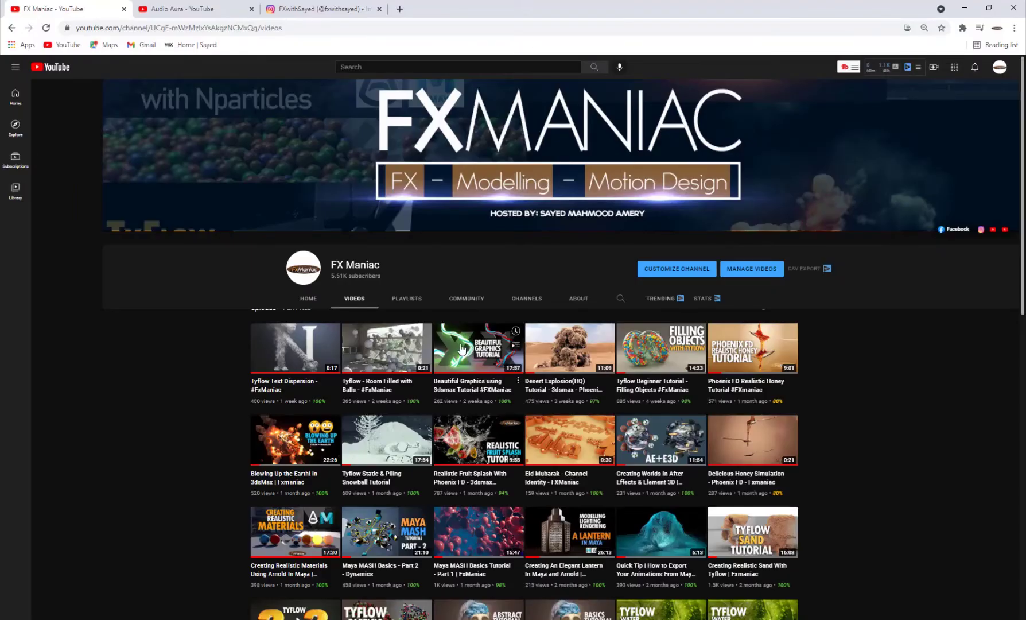
pyautogui.scroll(3, 458, 339)
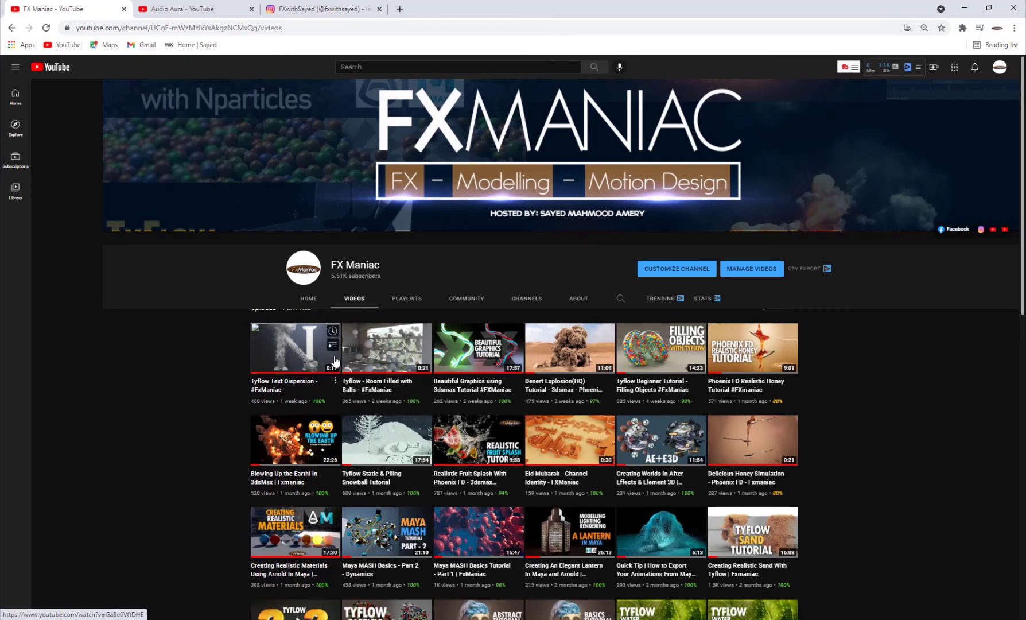
pyautogui.click(182, 9)
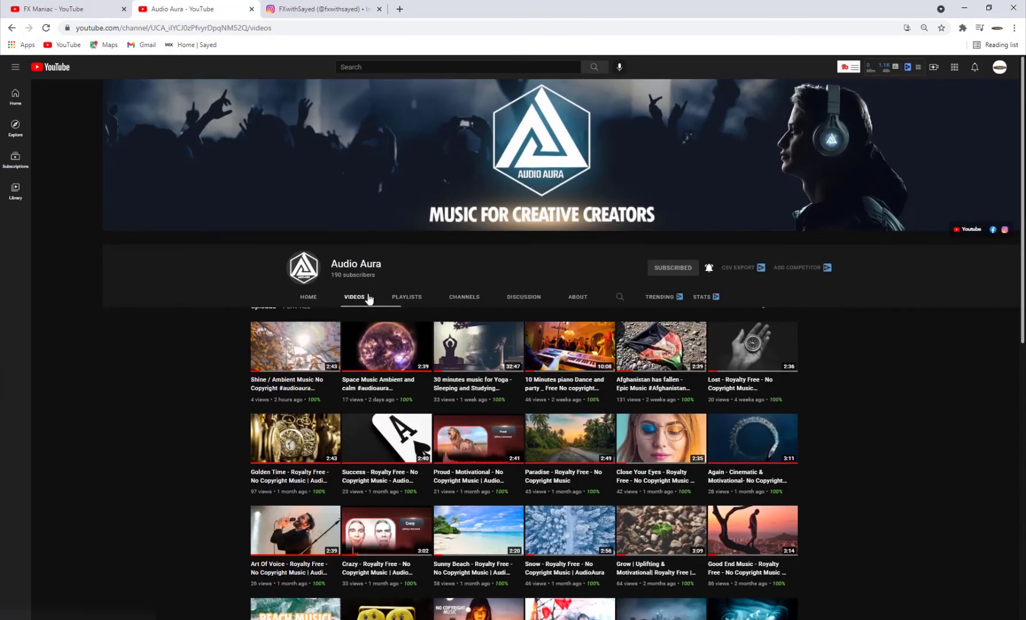
pyautogui.click(322, 9)
pyautogui.scroll(5, 393, 281)
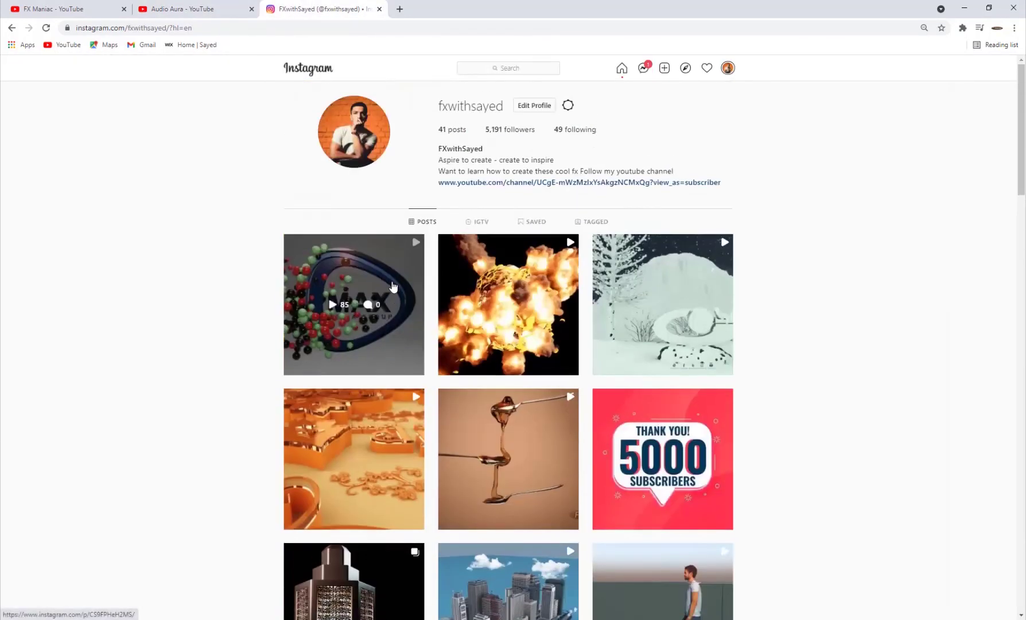
pyautogui.scroll(-4, 357, 296)
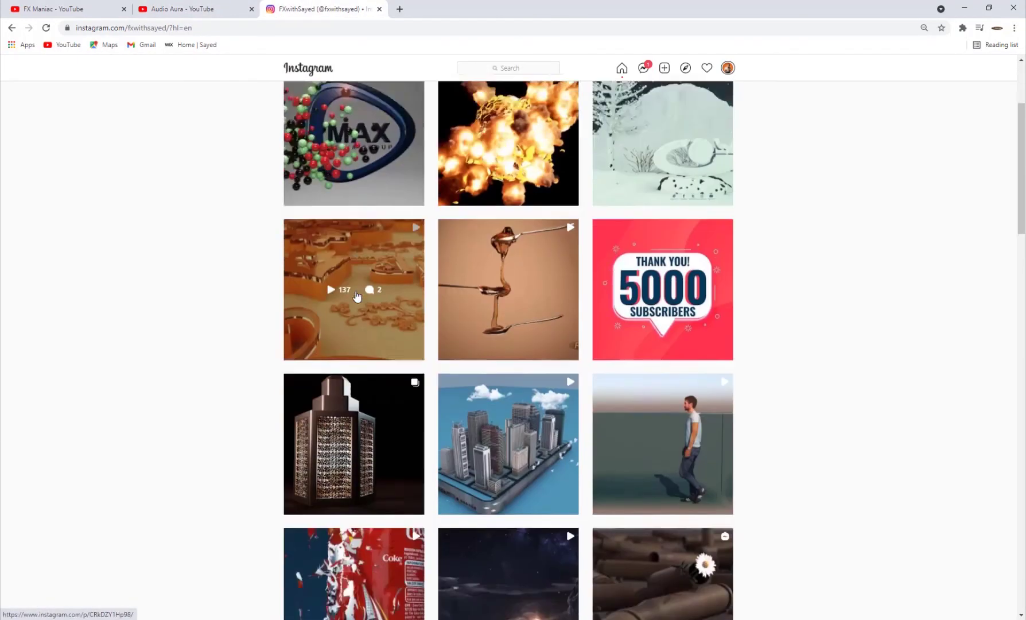
pyautogui.scroll(4, 349, 296)
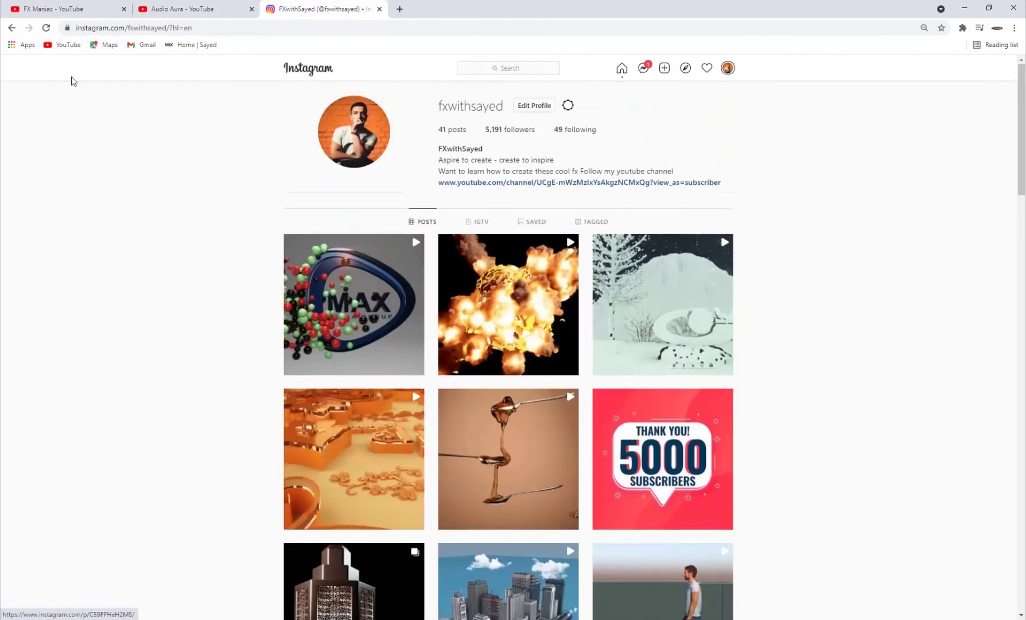
pyautogui.click(60, 9)
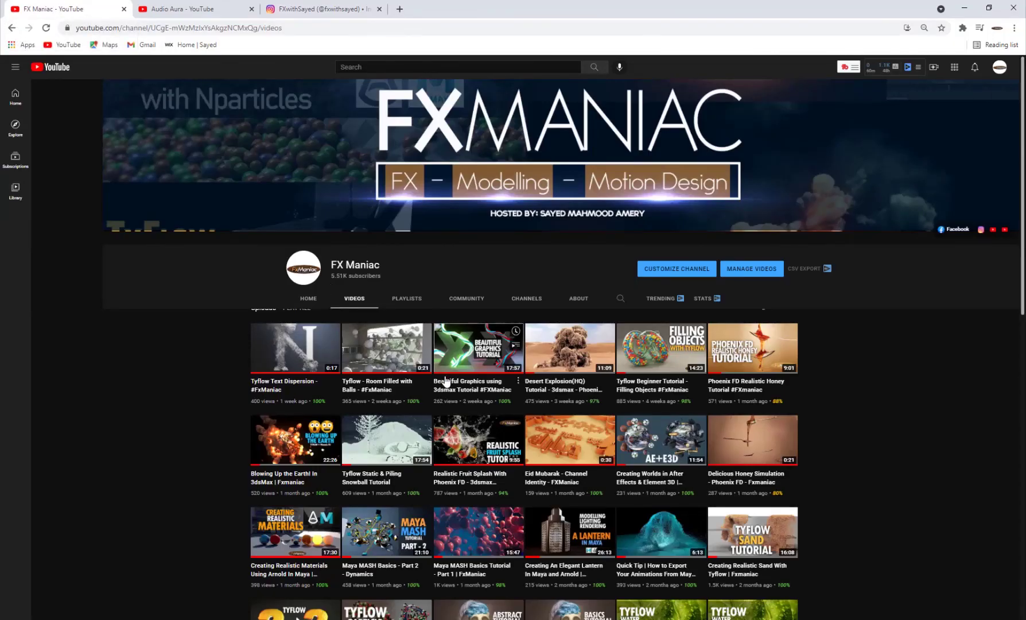